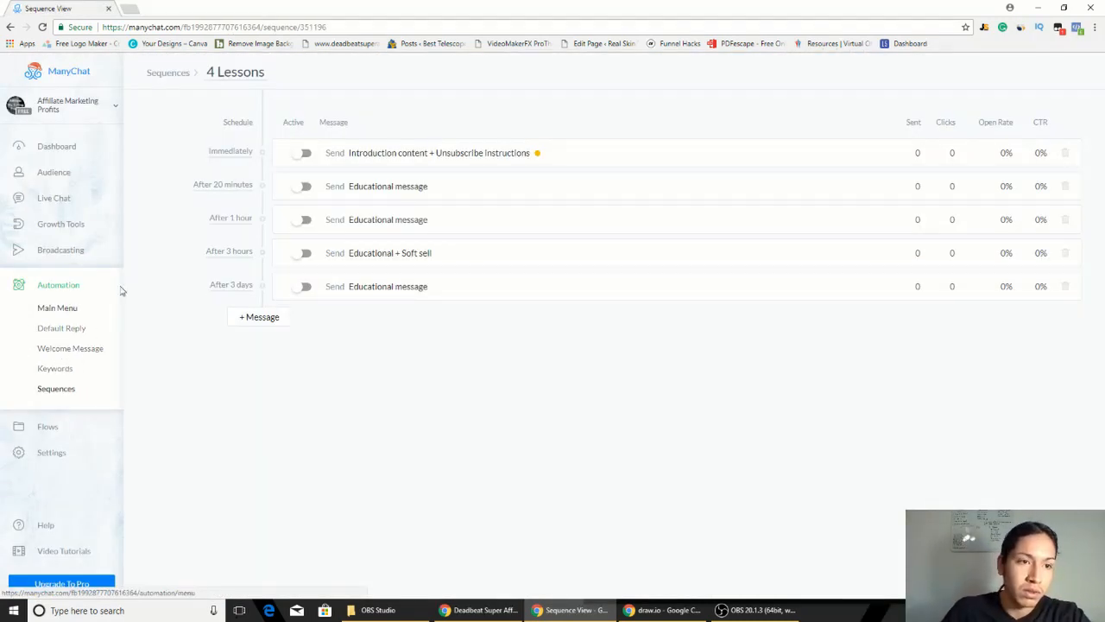
Step: Review the flows list and the message schedules of the 4 Lessons and Example Sequence sequences
click(50, 426)
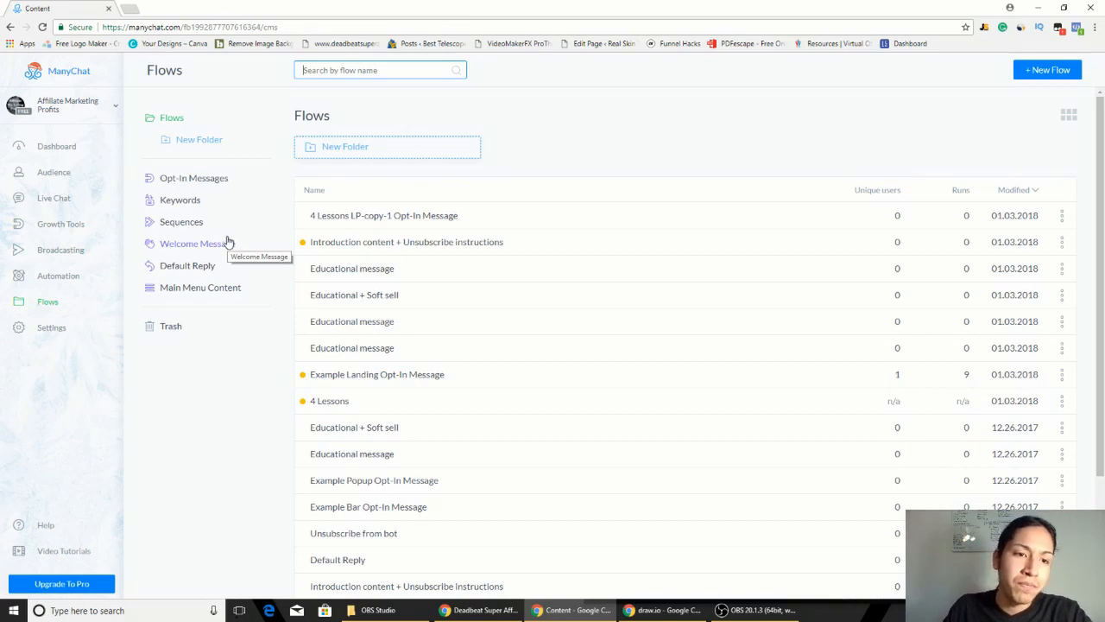
click(75, 285)
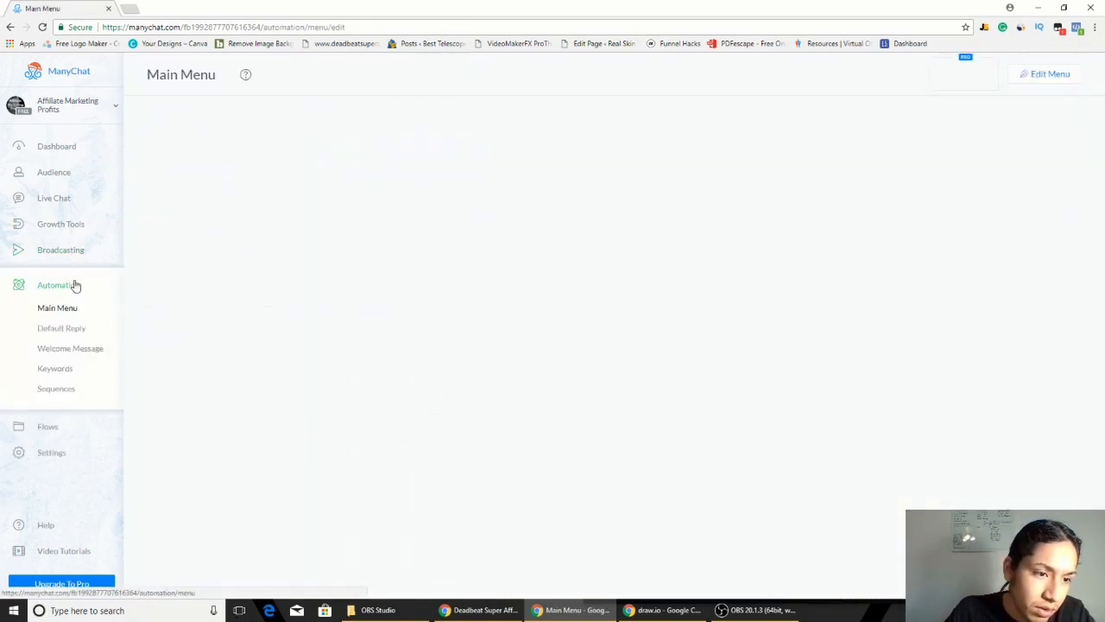
click(73, 390)
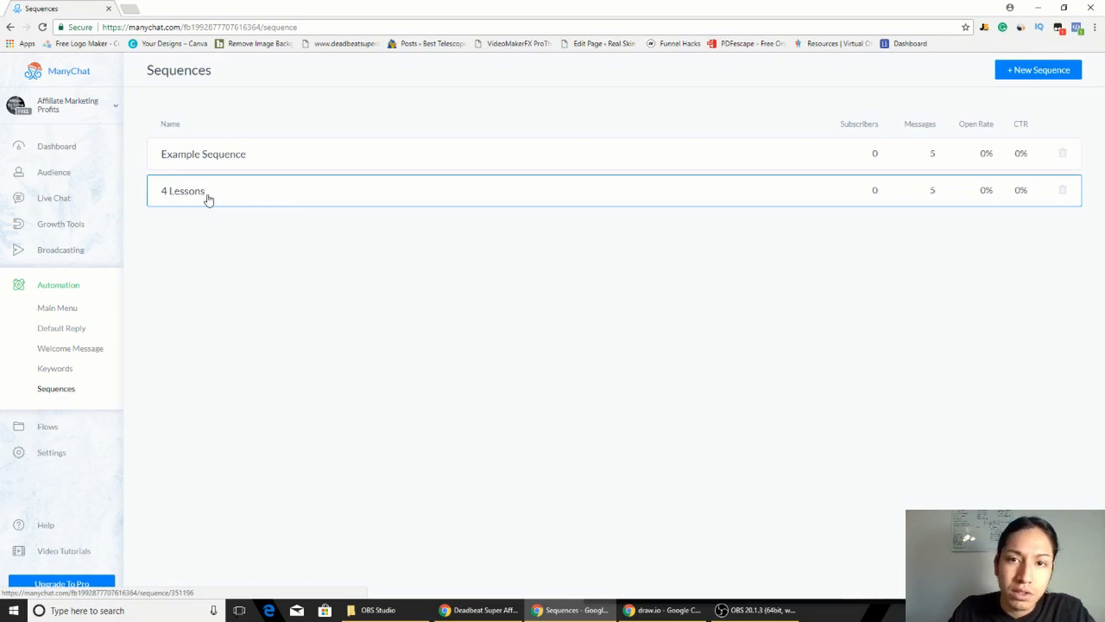
click(208, 195)
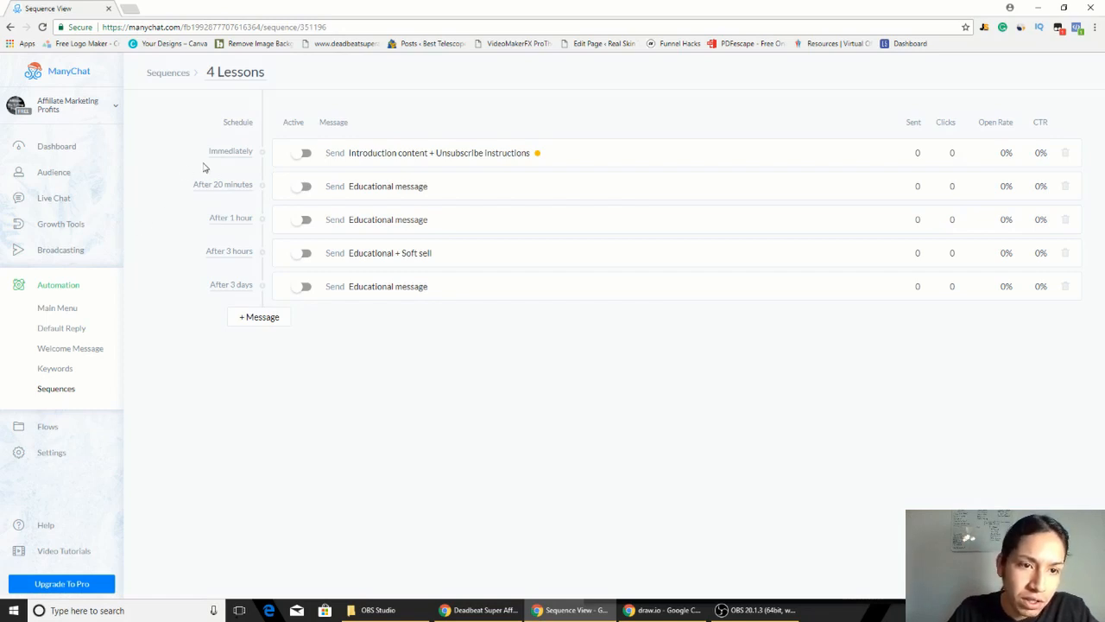
click(70, 389)
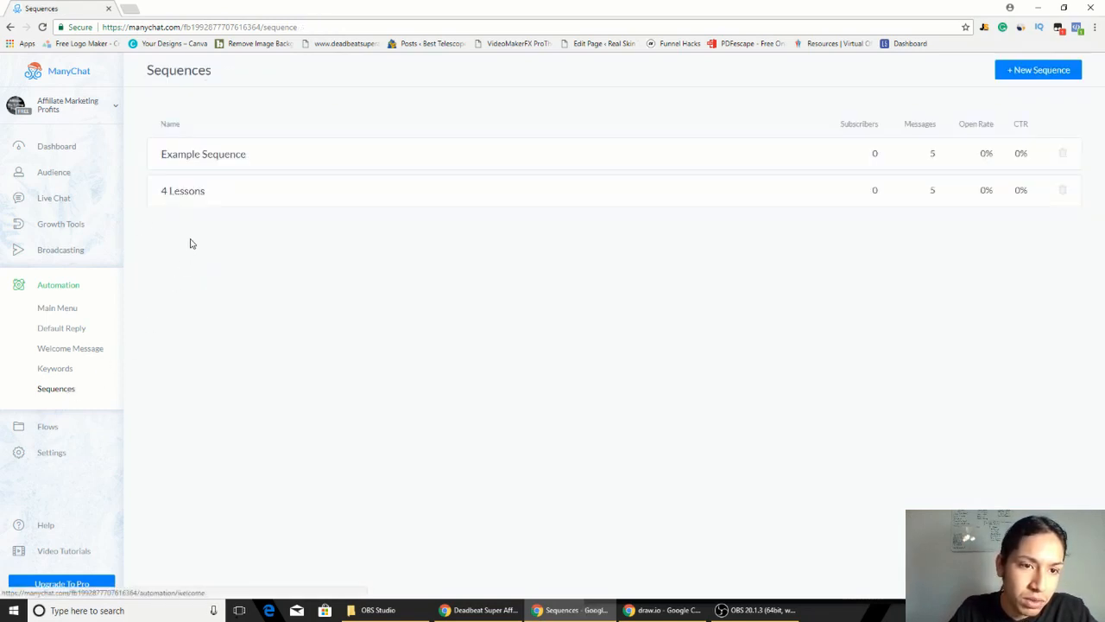
click(216, 165)
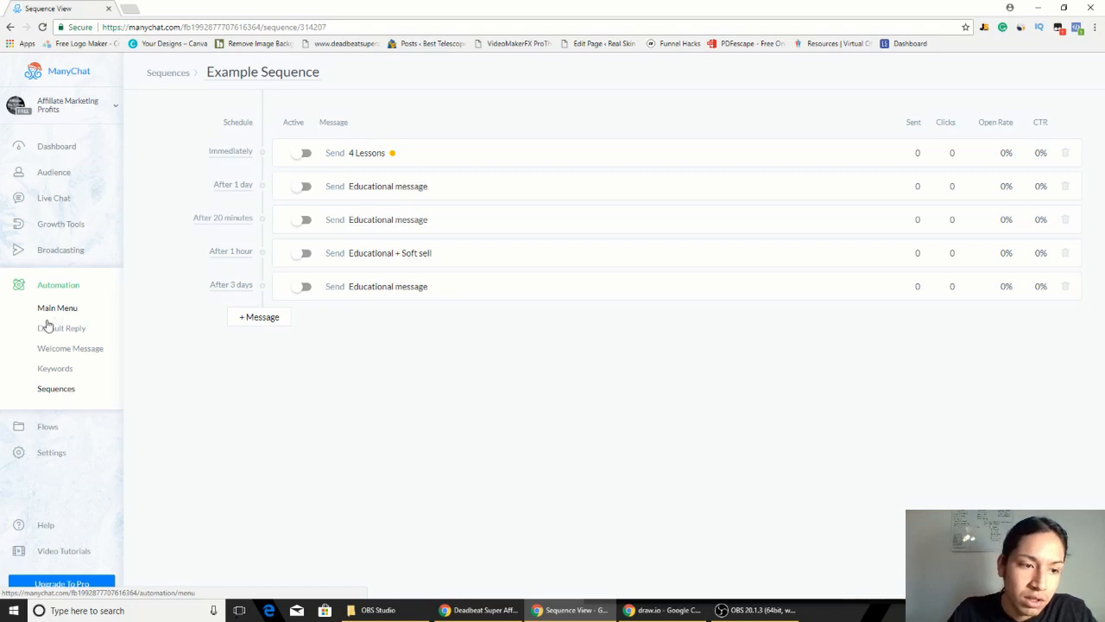
click(69, 390)
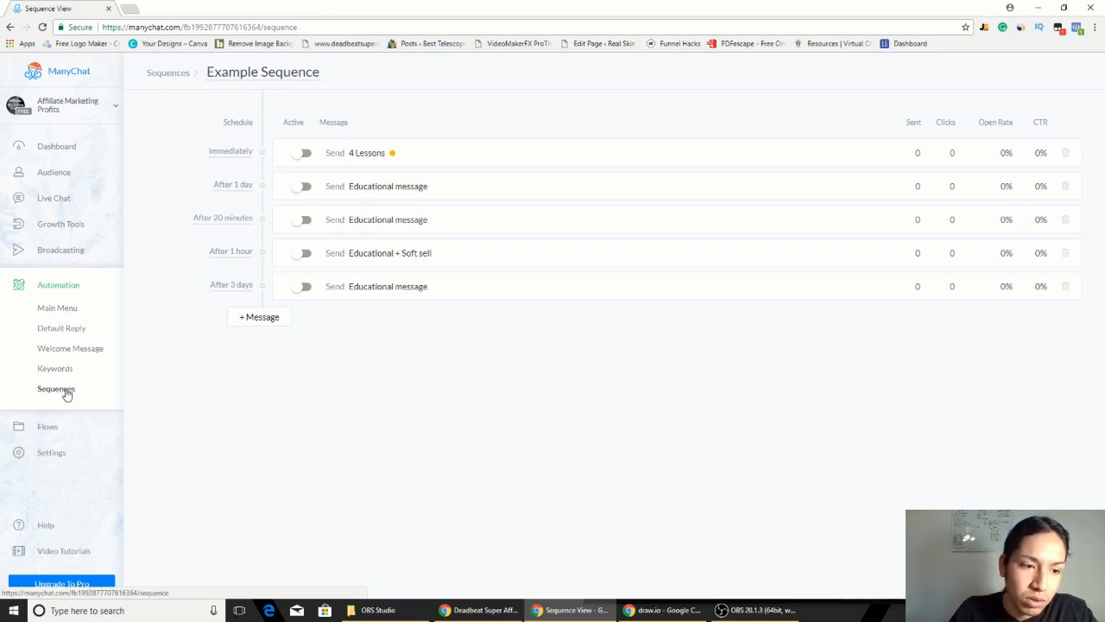
Step: In the 4 Lessons sequence, schedule the first Educational message 1 day after the previous message and save the schedule
click(220, 194)
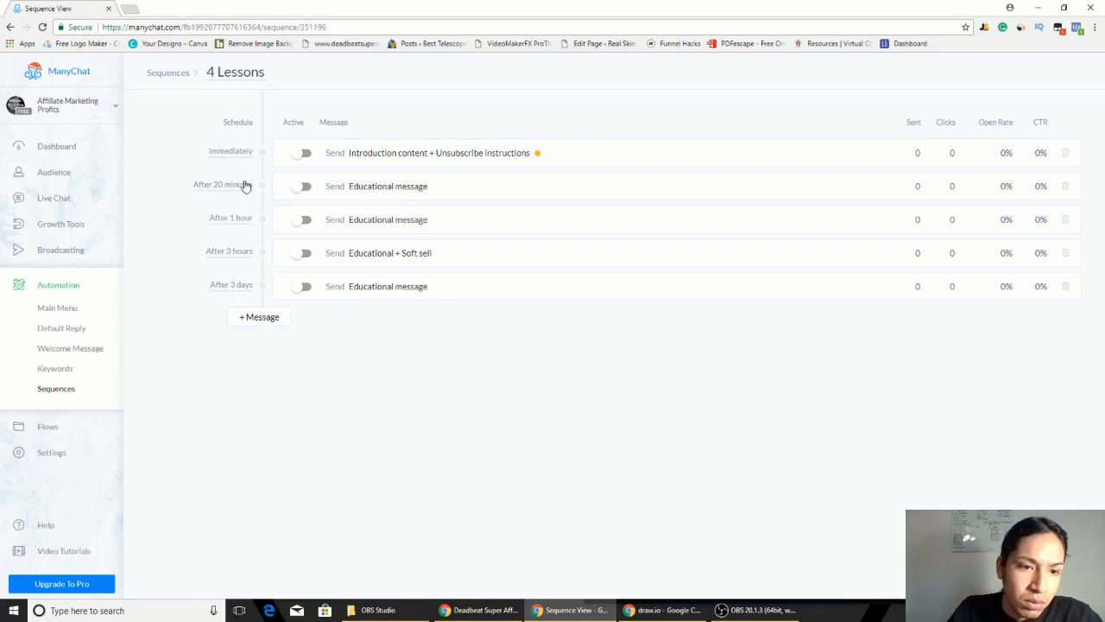
click(245, 186)
click(318, 98)
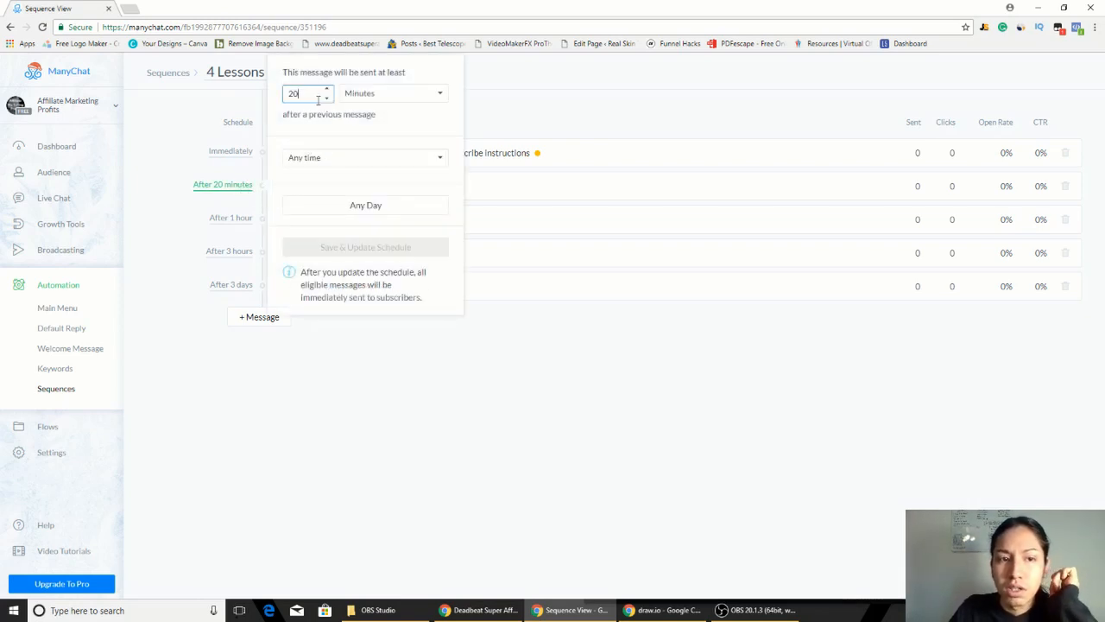
text(1)
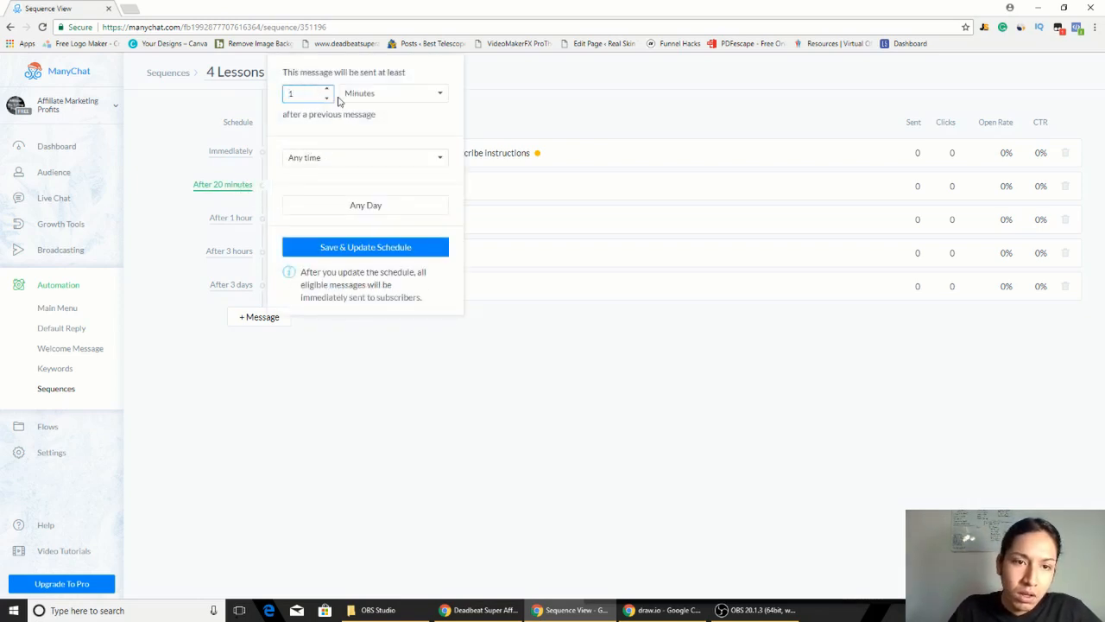
click(372, 97)
click(384, 168)
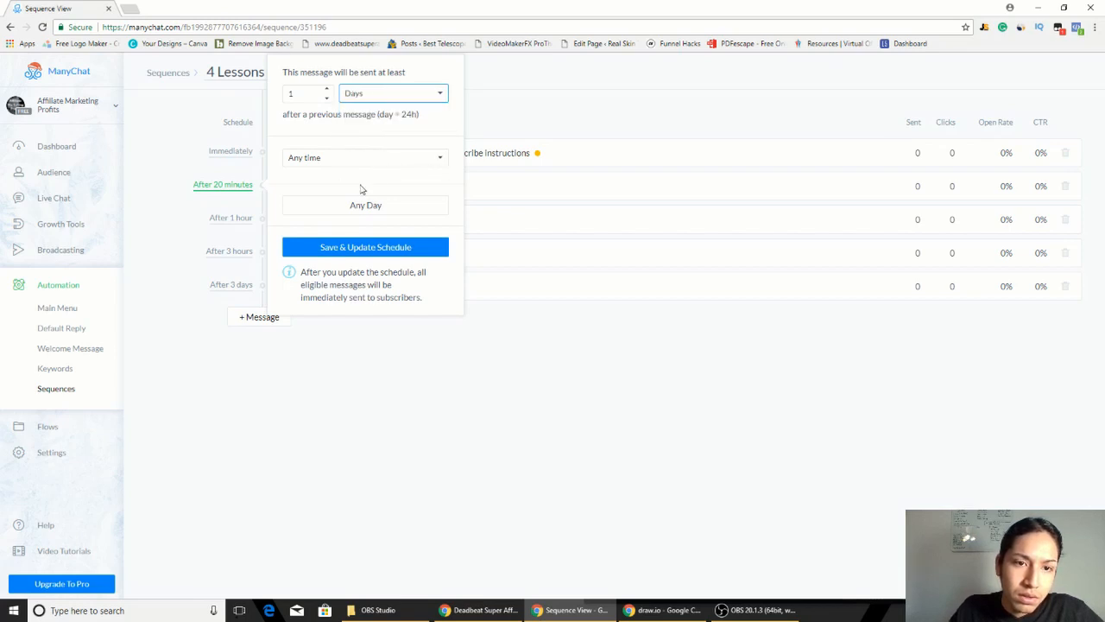
click(386, 249)
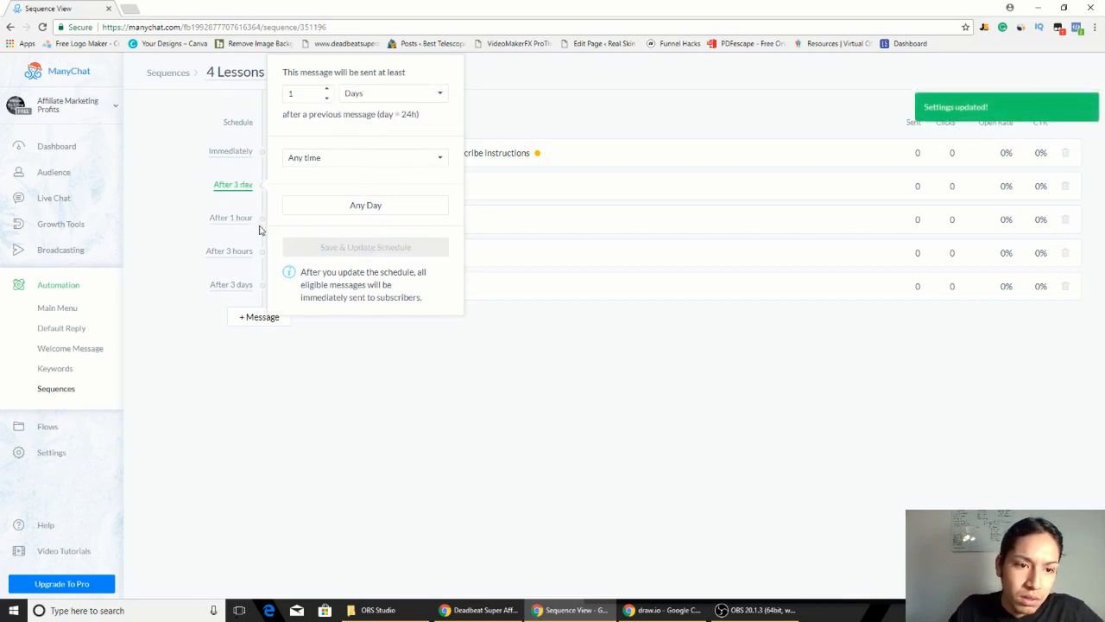
Step: Schedule the second Educational message 2 days after the previous message and save the schedule
click(234, 221)
click(233, 220)
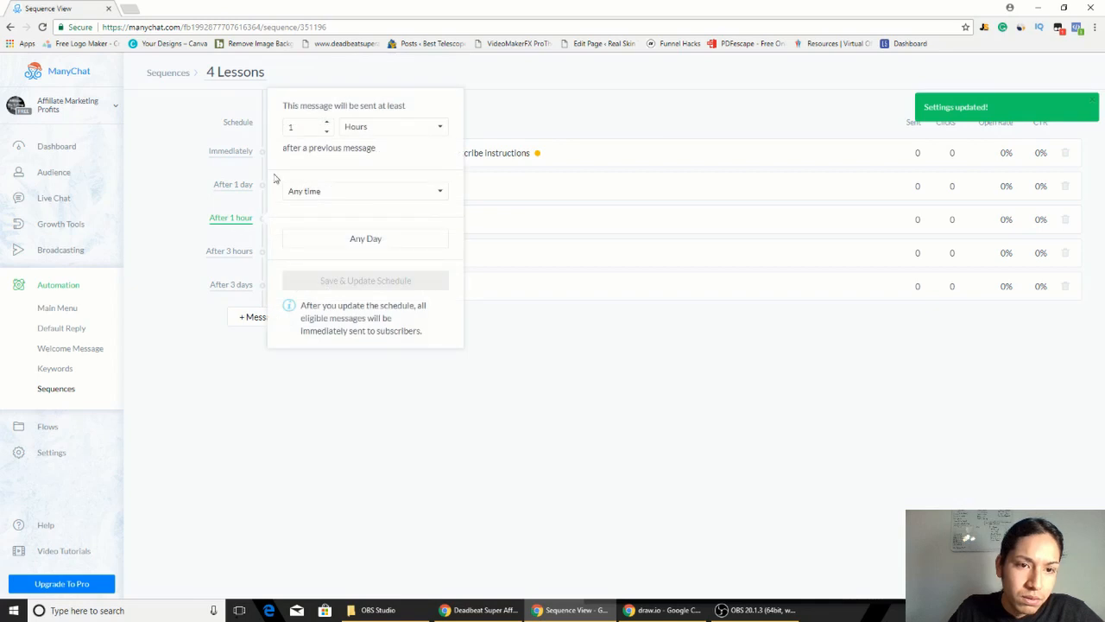
double_click(316, 127)
text(3)
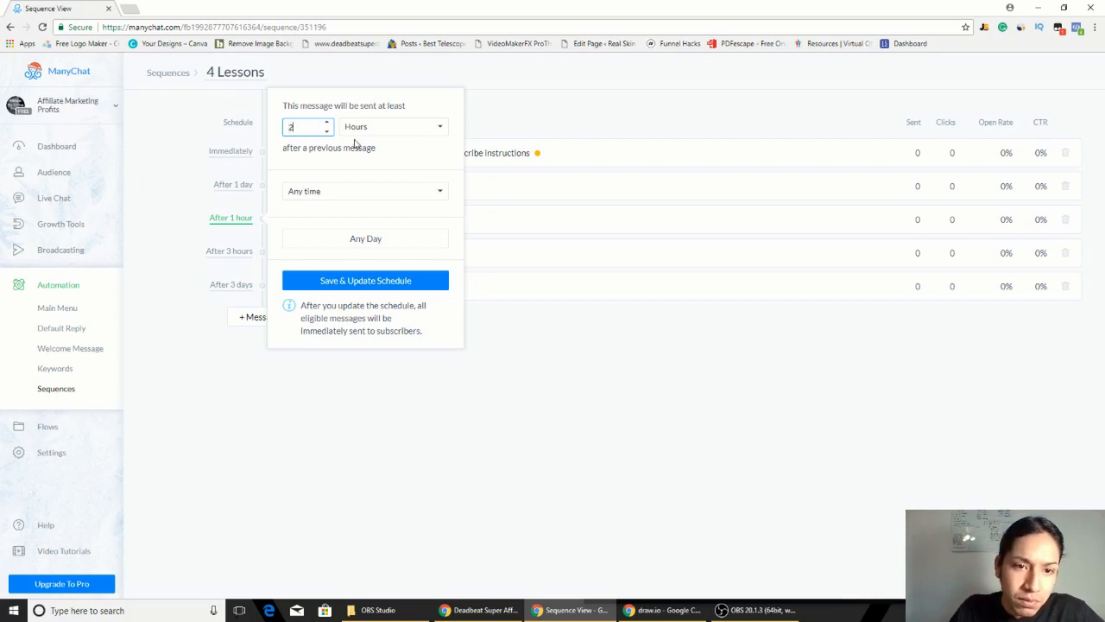
click(354, 129)
click(384, 200)
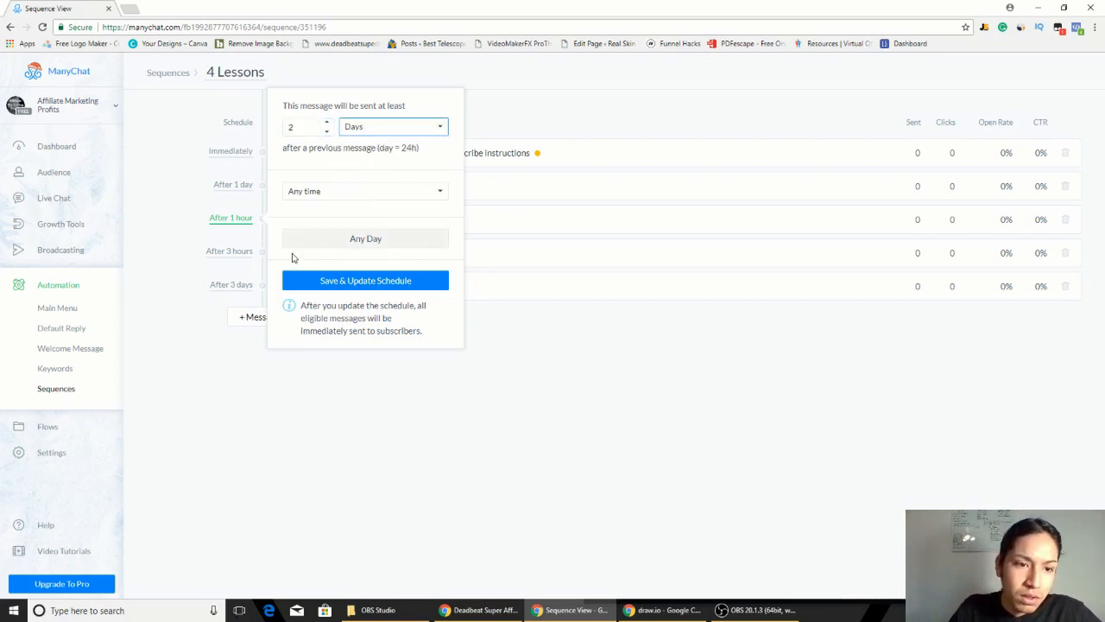
click(318, 281)
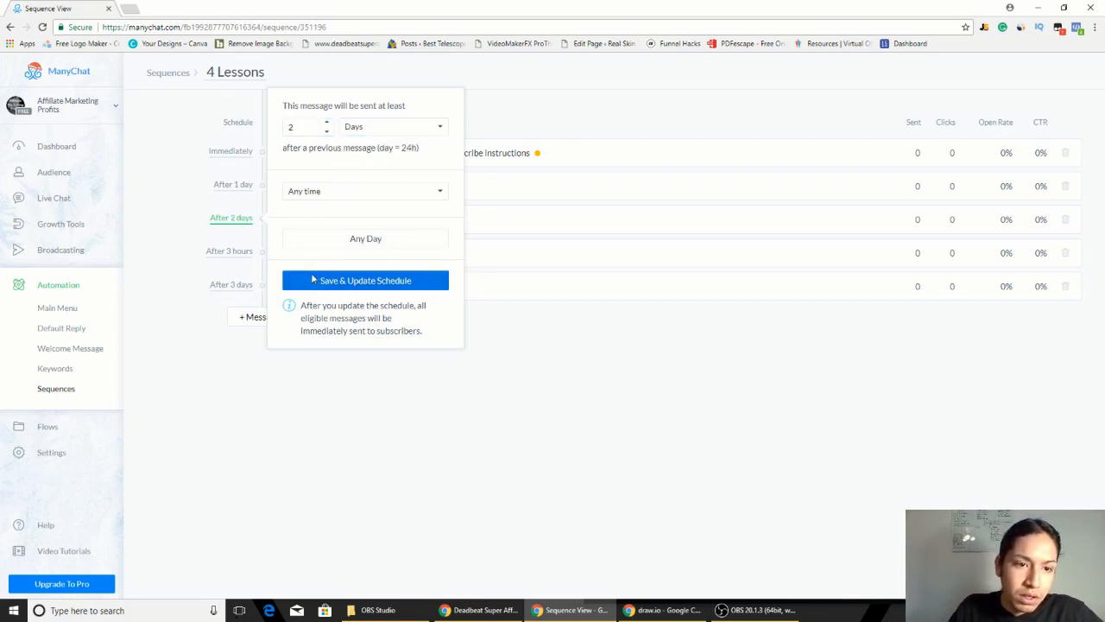
Step: Schedule the Educational + Soft sell message 3 days after the previous message and save the schedule
click(245, 254)
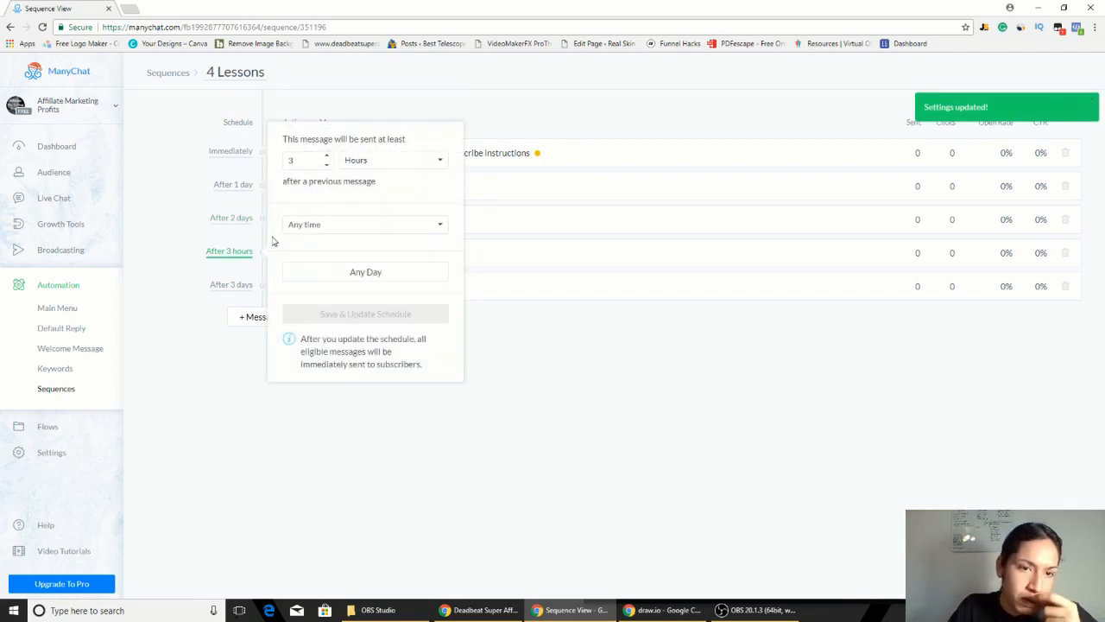
double_click(309, 162)
click(390, 160)
click(371, 231)
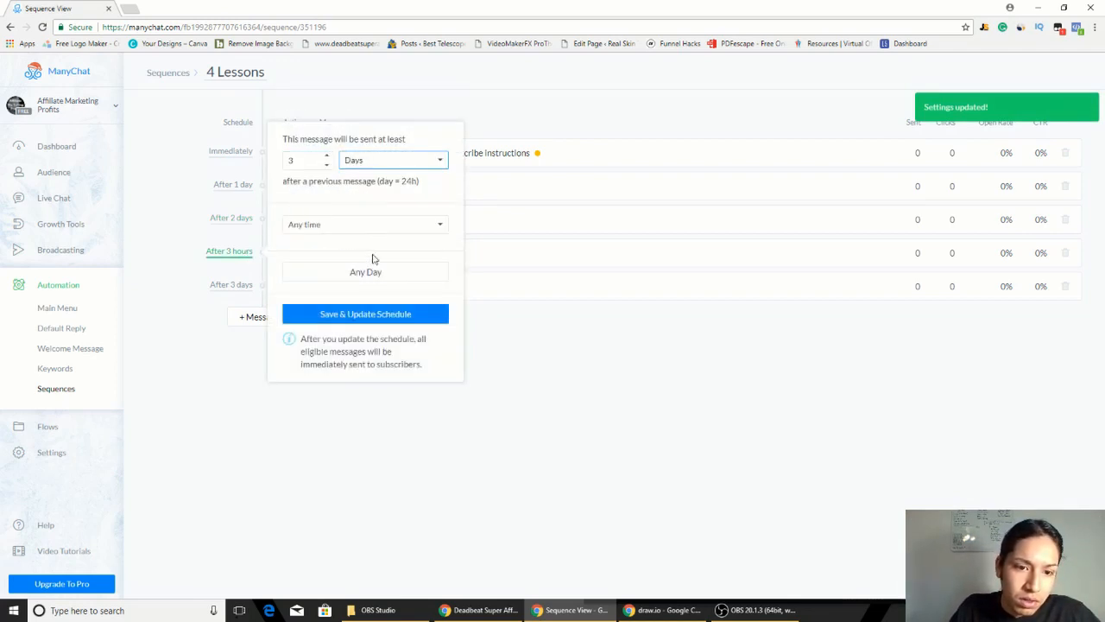
click(369, 316)
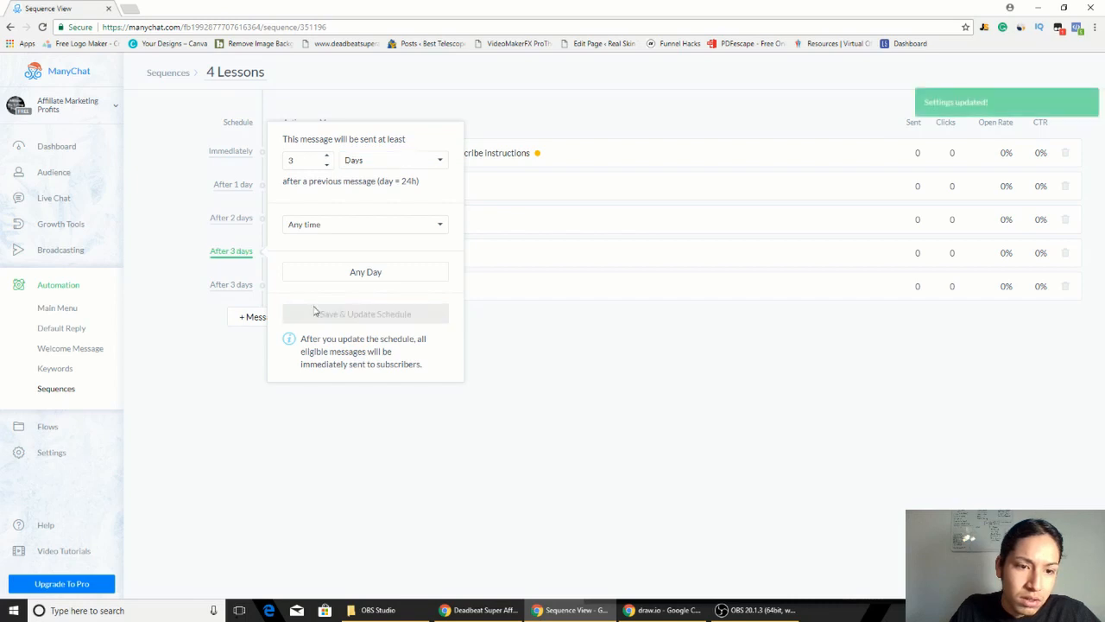
click(235, 285)
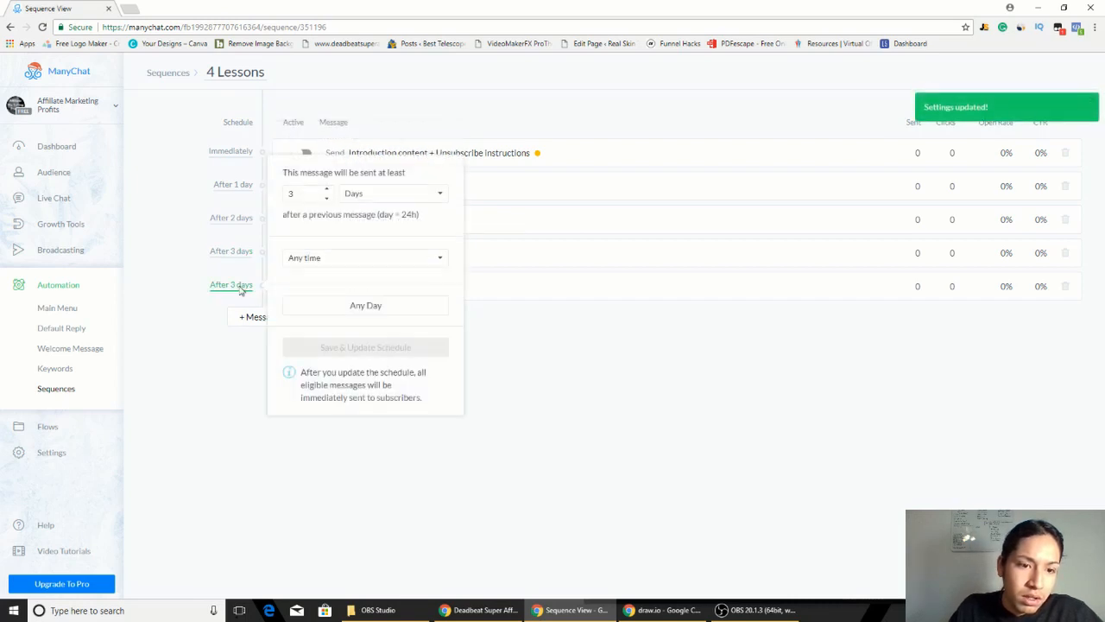
click(313, 194)
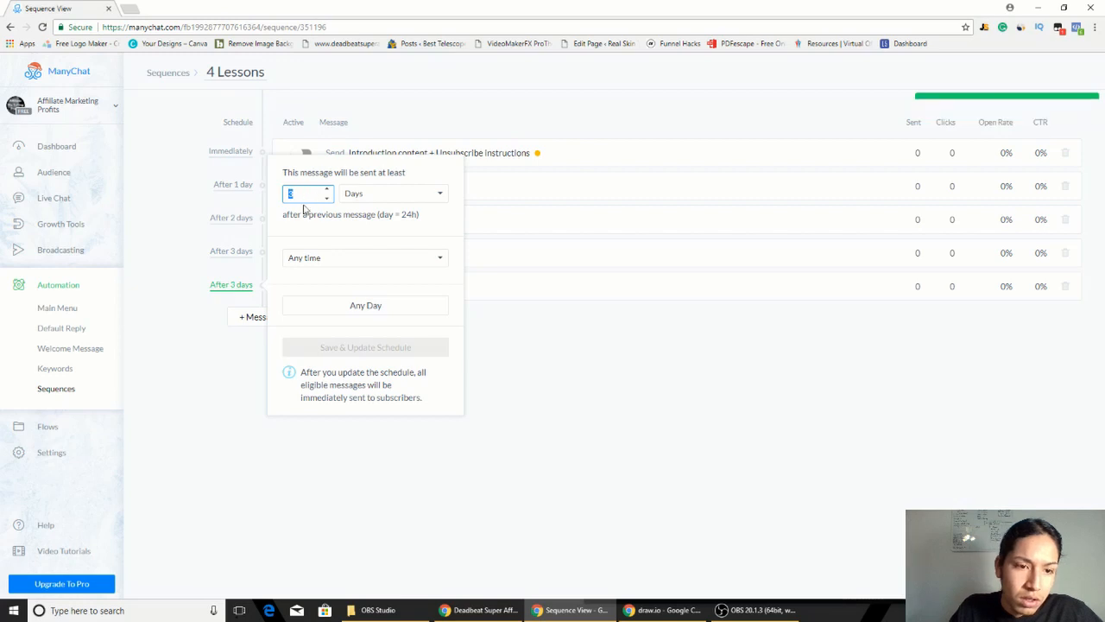
click(194, 306)
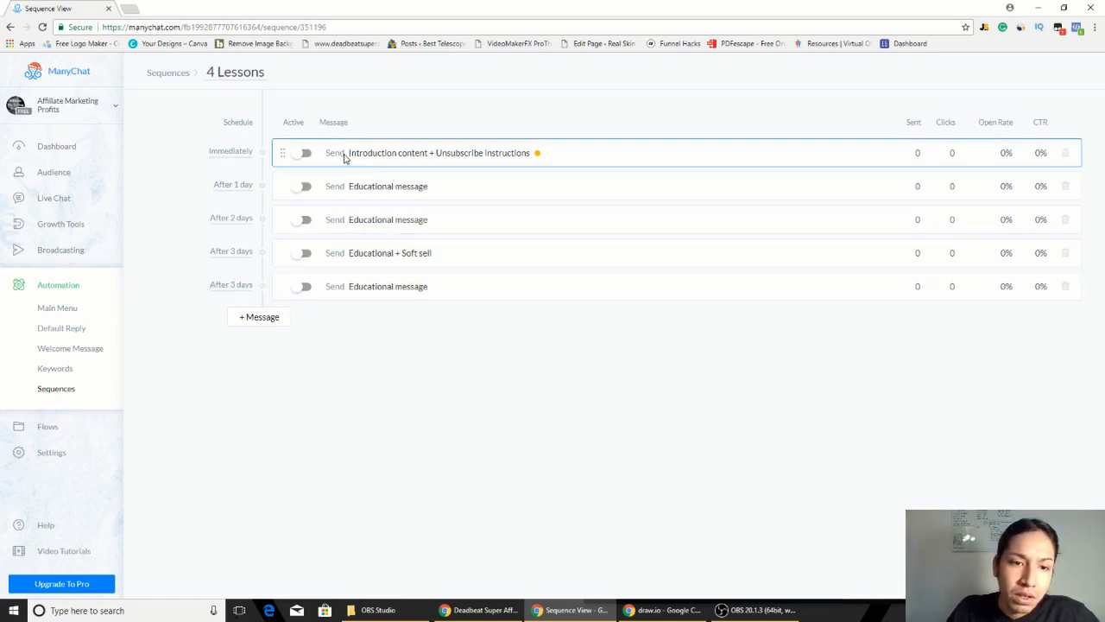
Step: Open the Introduction content + Unsubscribe instructions message for editing and inspect the settings of its Lets do it! button
click(489, 157)
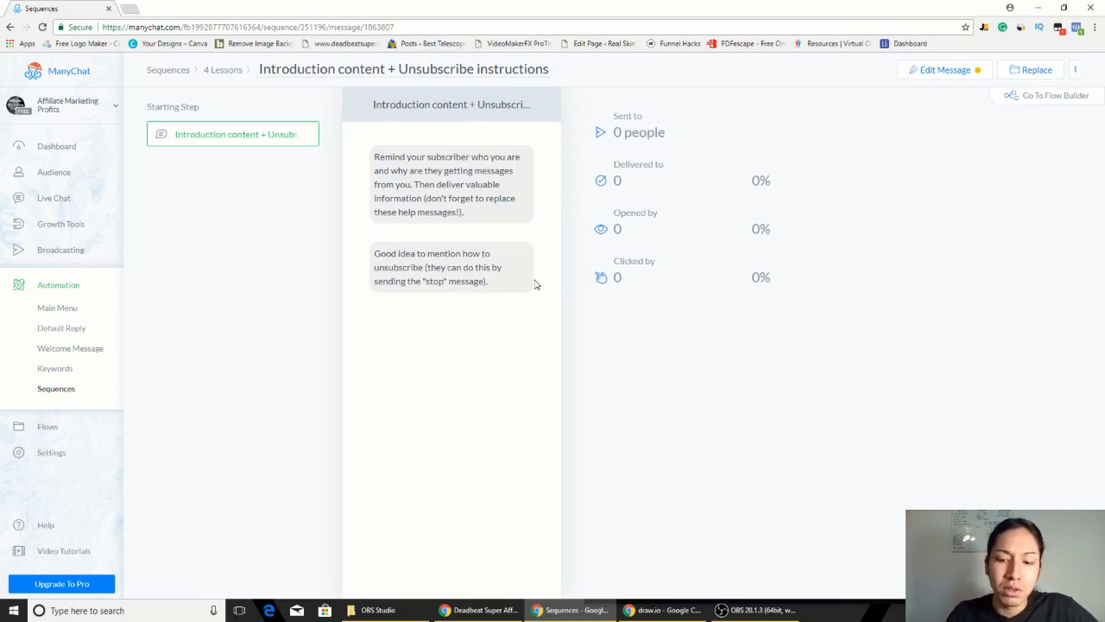
click(493, 267)
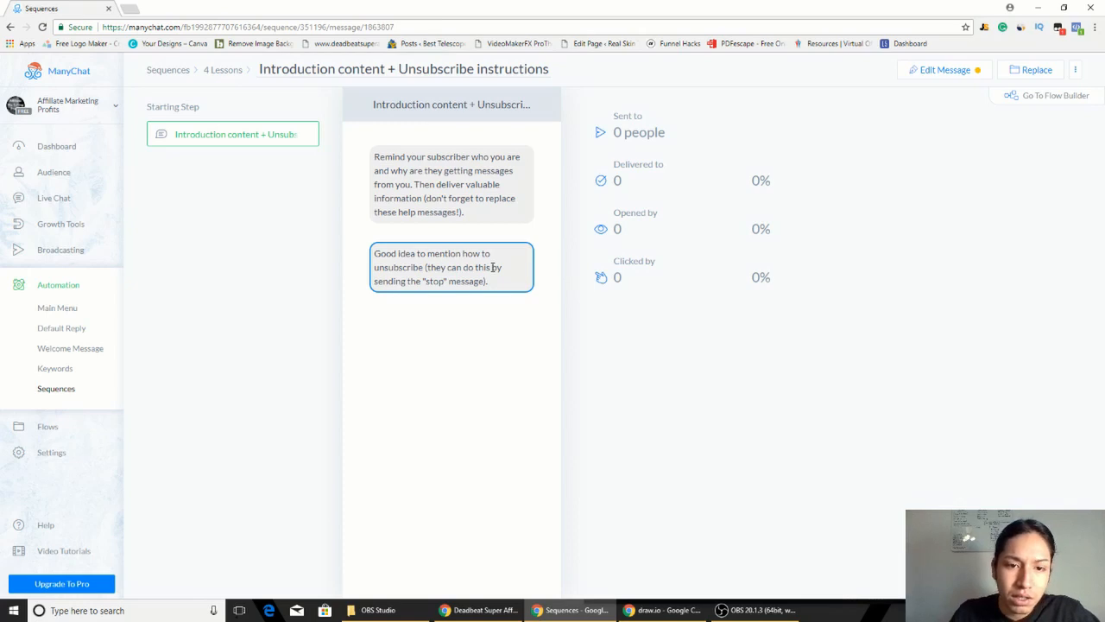
triple_click(475, 212)
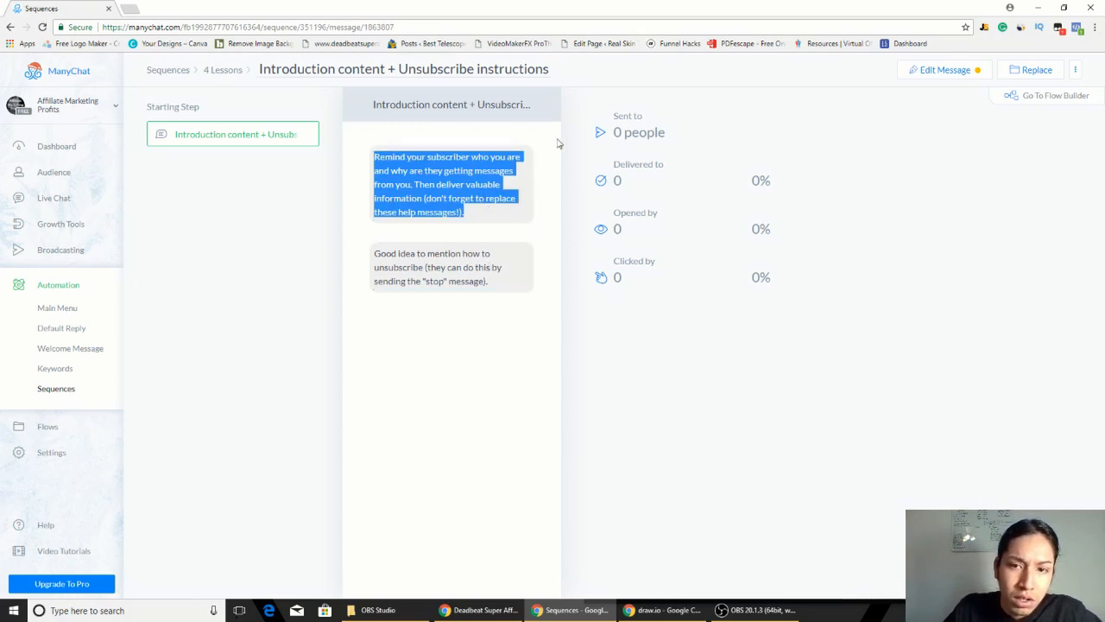
click(947, 71)
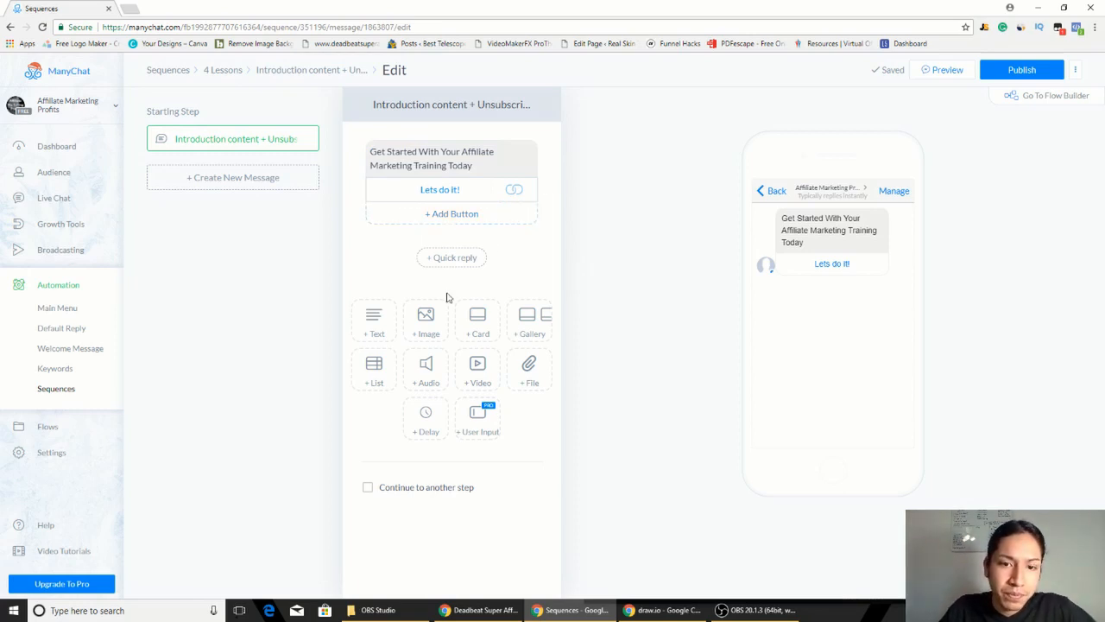
click(469, 194)
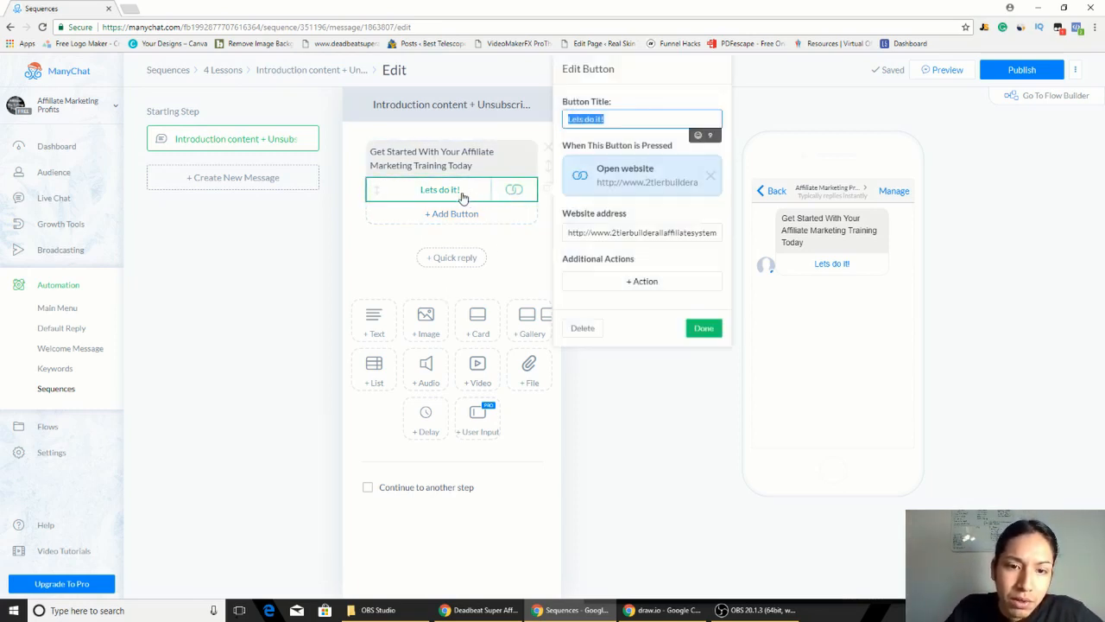
click(519, 258)
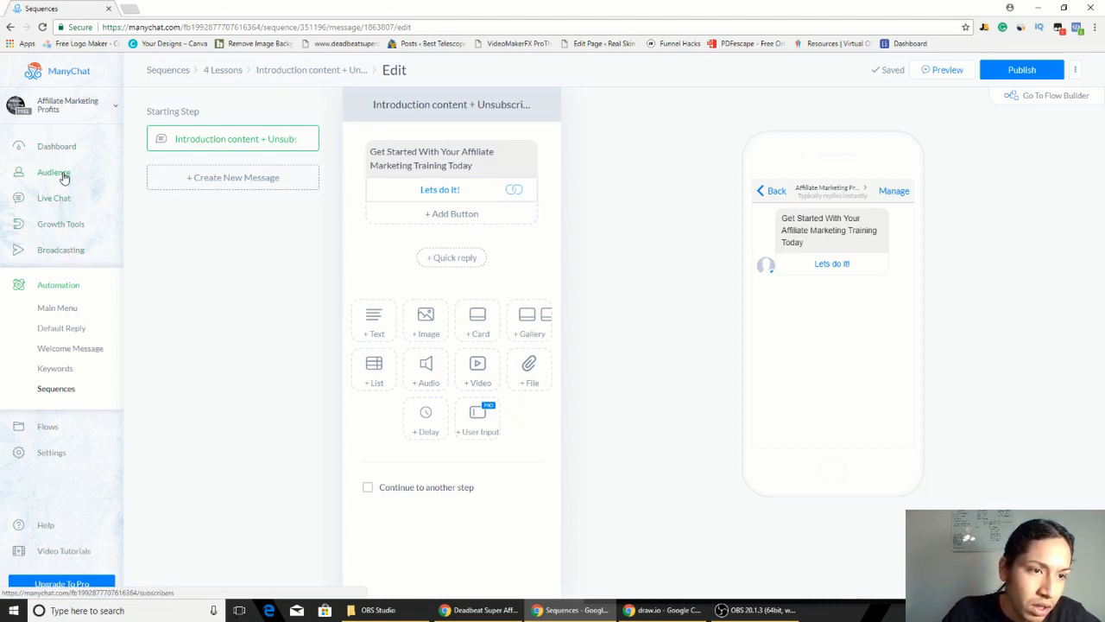
Step: Open the 4 Lessons LP growth tool in a new tab and review its submitted state and opt-in actions
middle_click(68, 232)
click(186, 7)
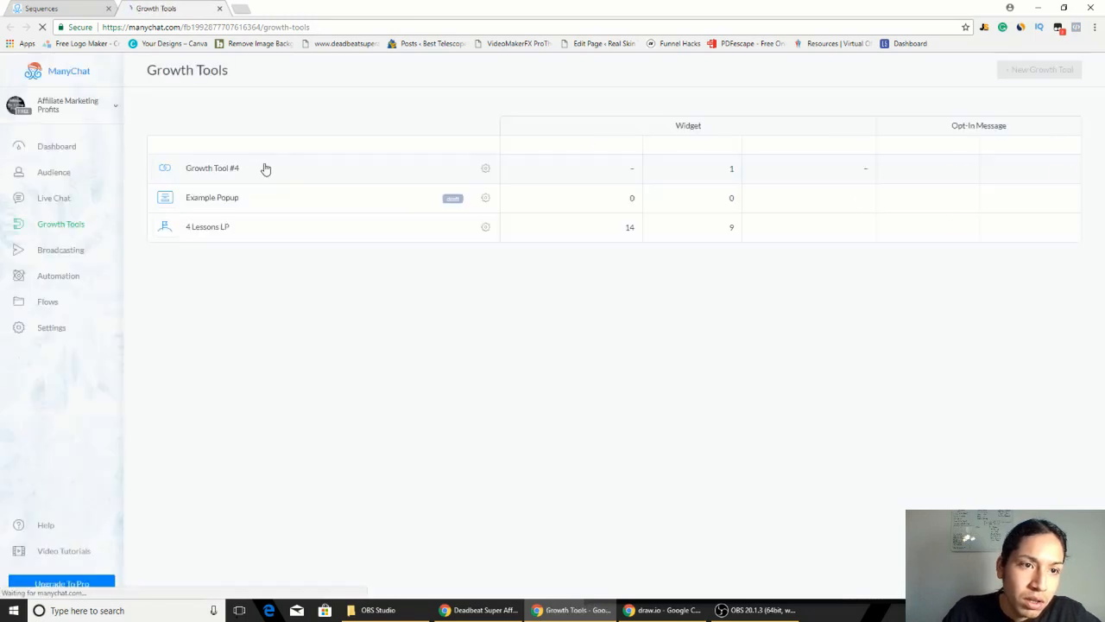
click(274, 233)
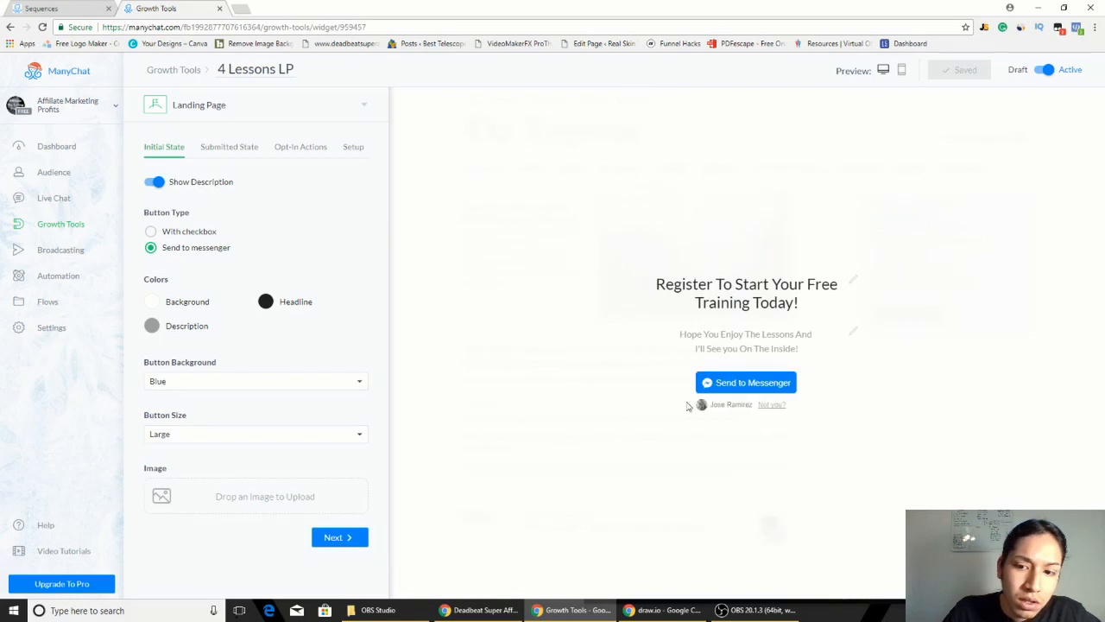
click(223, 151)
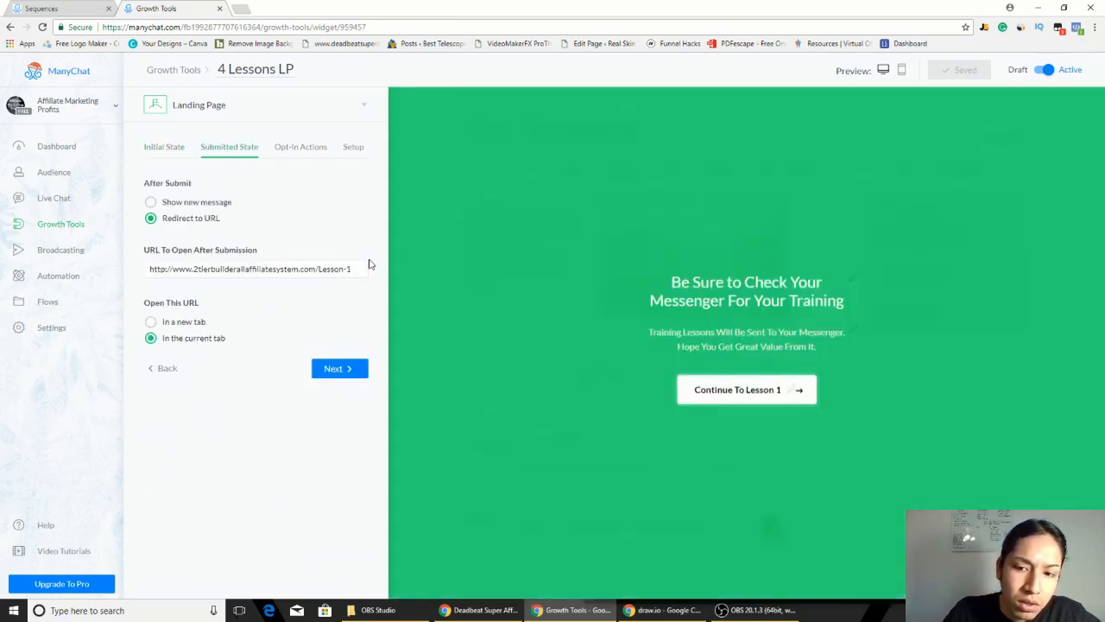
click(292, 152)
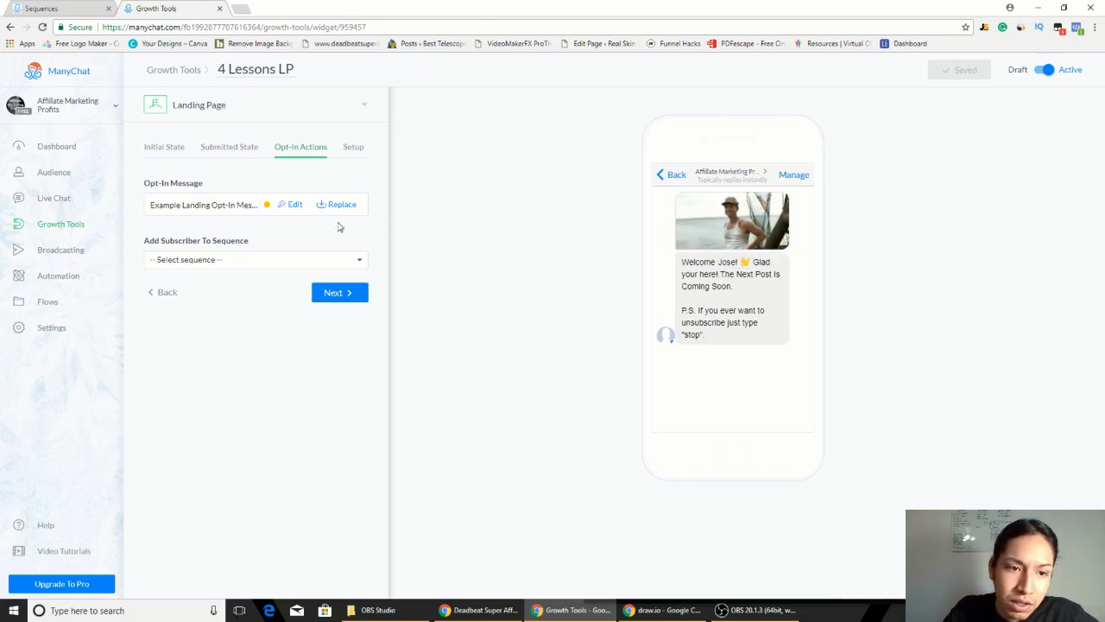
Step: Open the landing page's opt-in message for editing and follow its Heck Yess! button to Send Message #2
click(293, 208)
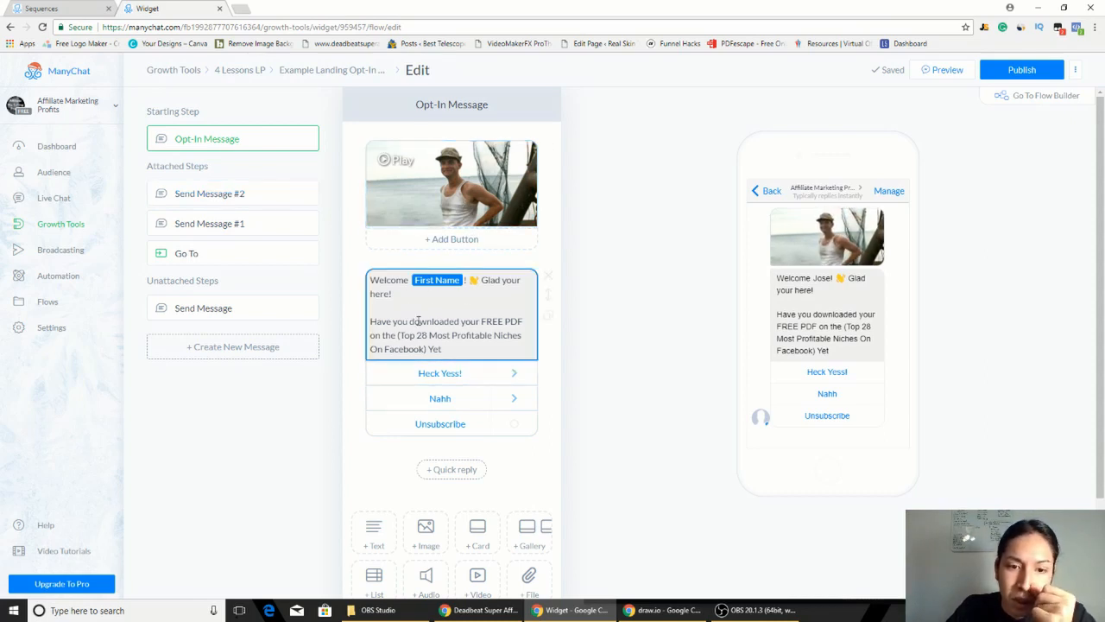
click(474, 374)
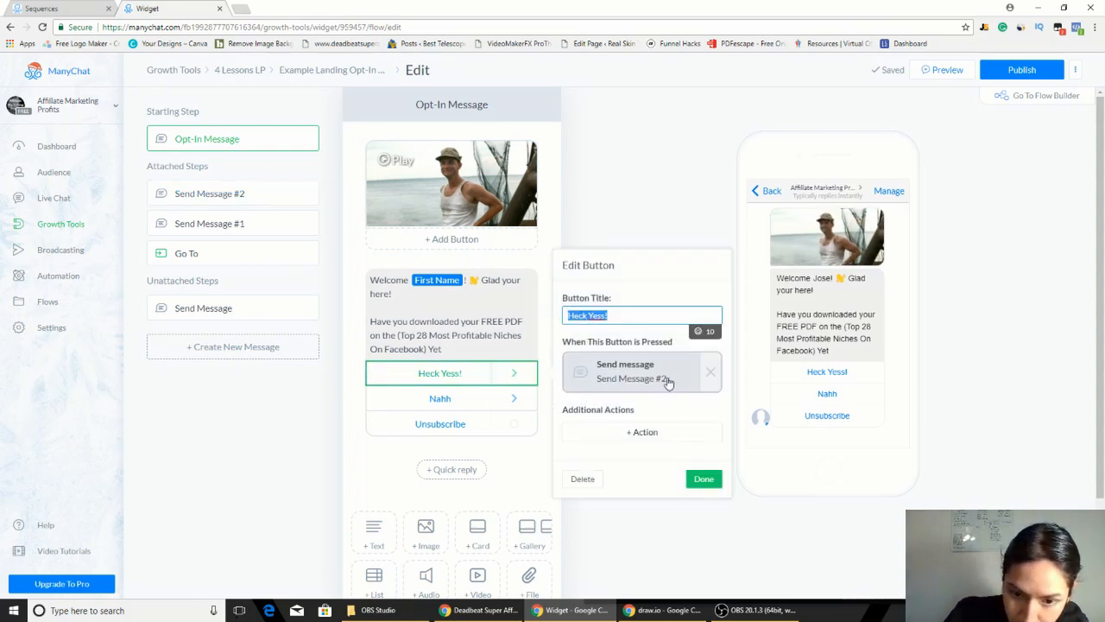
click(615, 380)
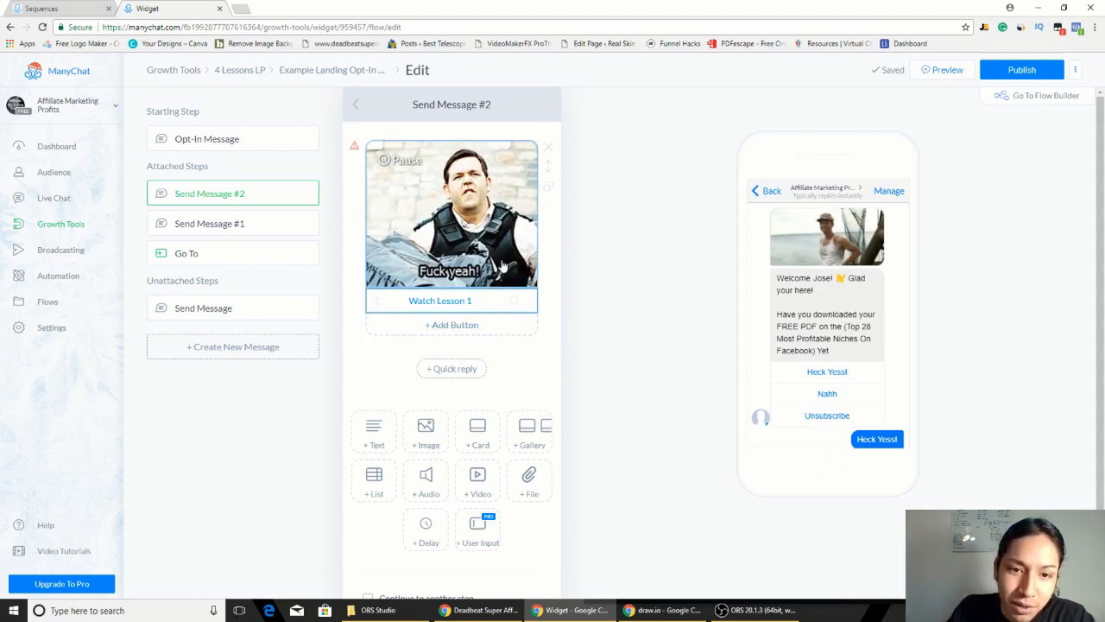
Step: Open the Watch Lesson 1 button's settings in Send Message #2, and copy the website address of the introduction message's Lets do it! button
click(432, 304)
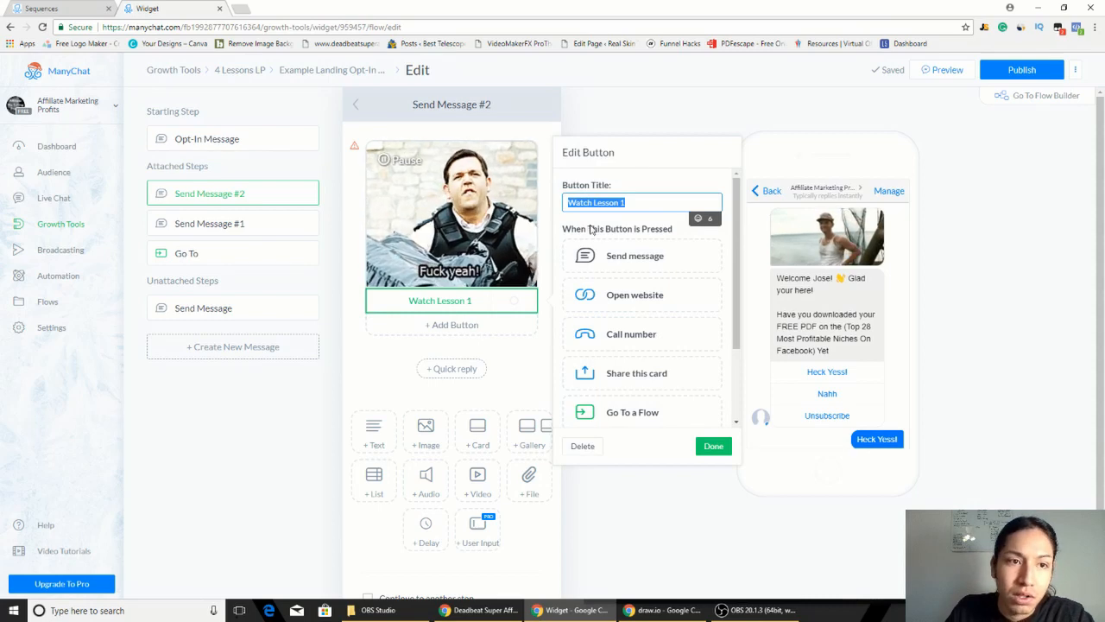
click(86, 8)
click(450, 198)
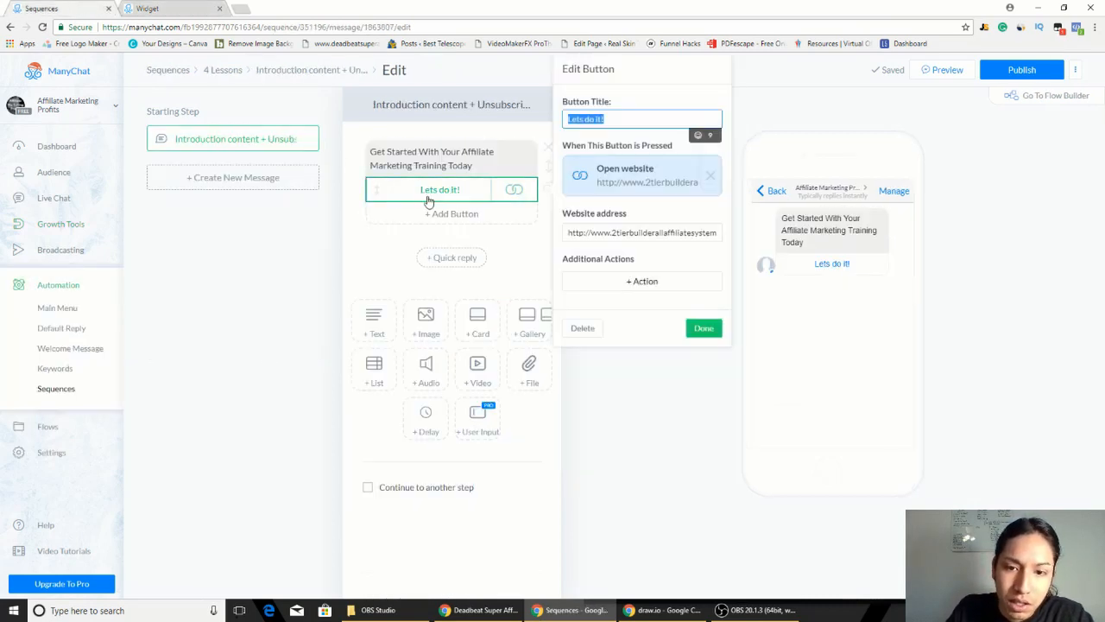
triple_click(672, 235)
key(ctrl+c)
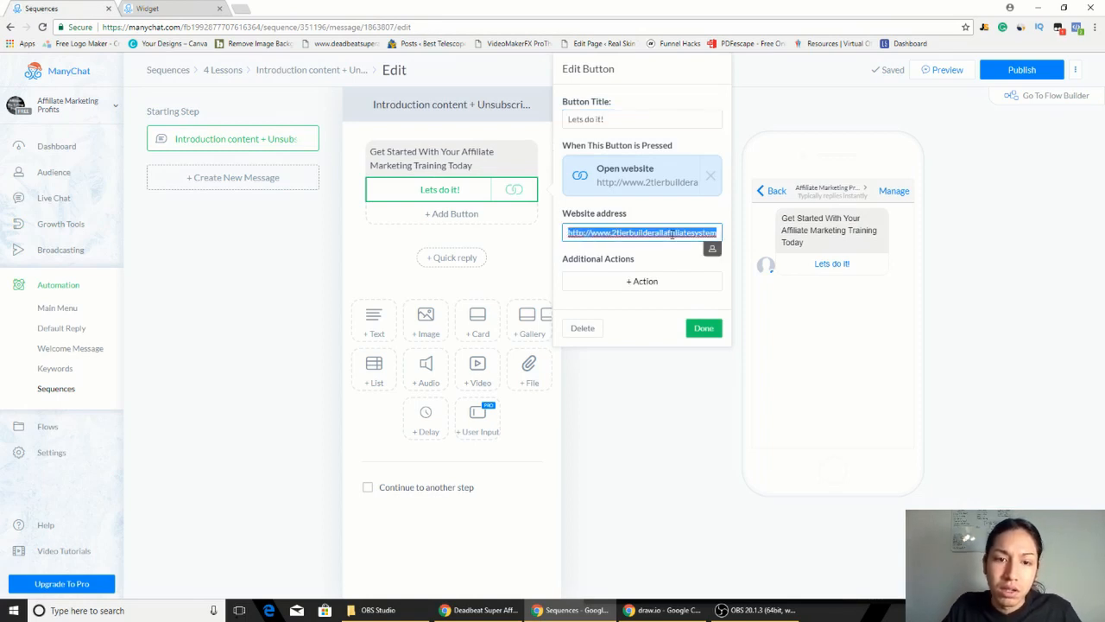
Step: Examine the end of the website address set for the introduction message's Lets do it! button
click(688, 233)
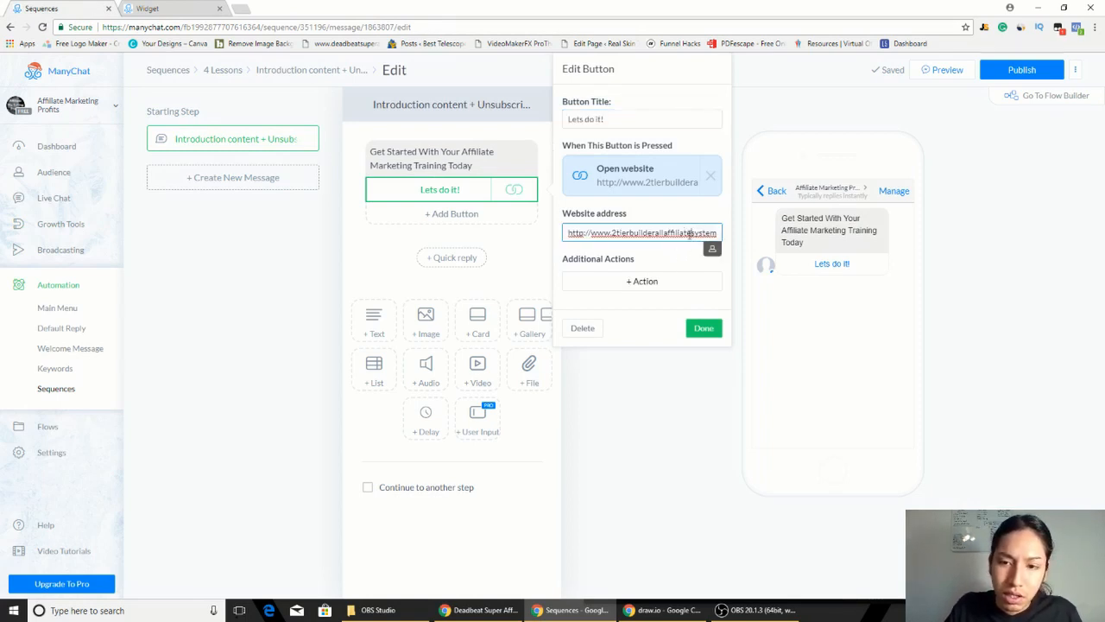
key(Right)
key(Right)
key(Right)
key(Right)
key(Right)
key(Right)
key(Right)
key(Right)
key(Right)
key(Right)
key(Right)
key(Right)
key(Right)
key(Right)
key(Right)
key(Right)
key(Right)
key(Right)
key(Right)
triple_click(688, 233)
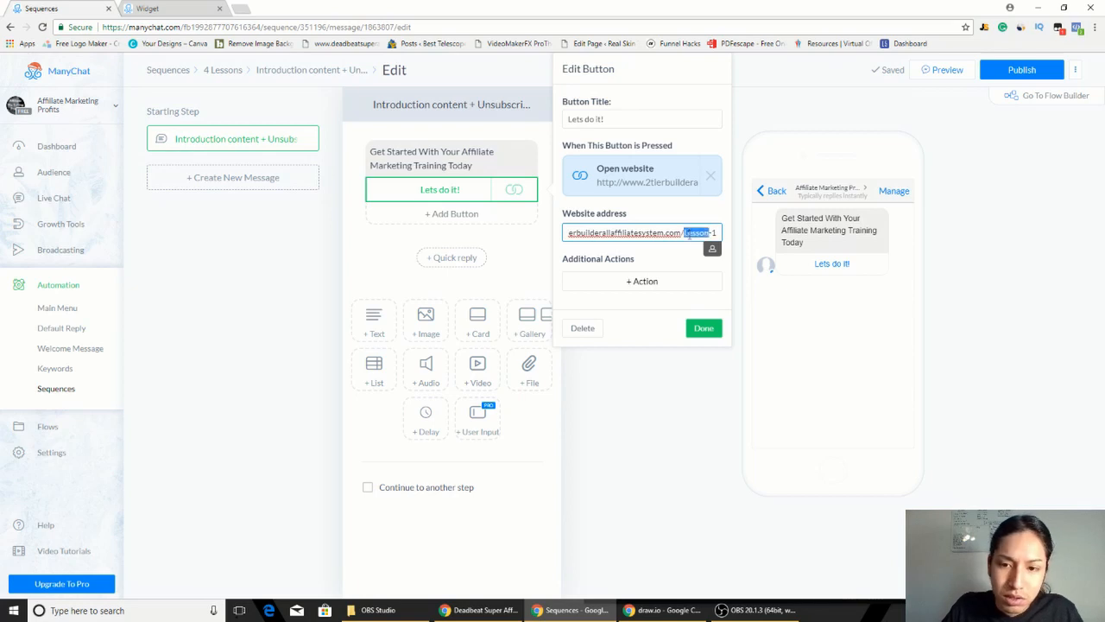
Step: Make the Watch Lesson 1 button in Send Message #2 open the copied website address, and publish the opt-in content
click(192, 9)
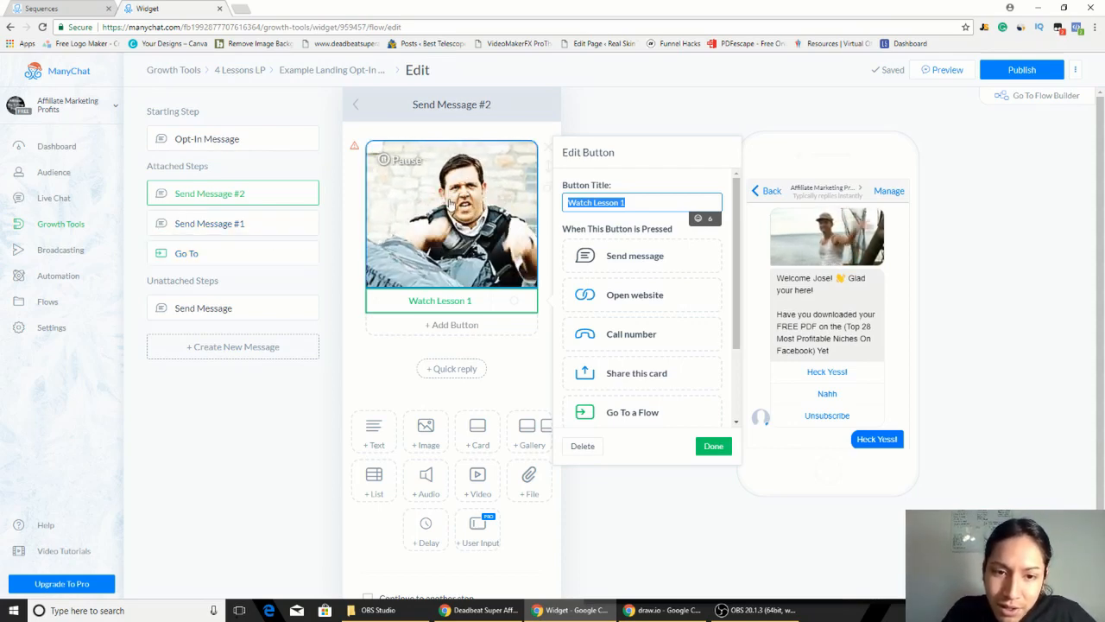
click(643, 306)
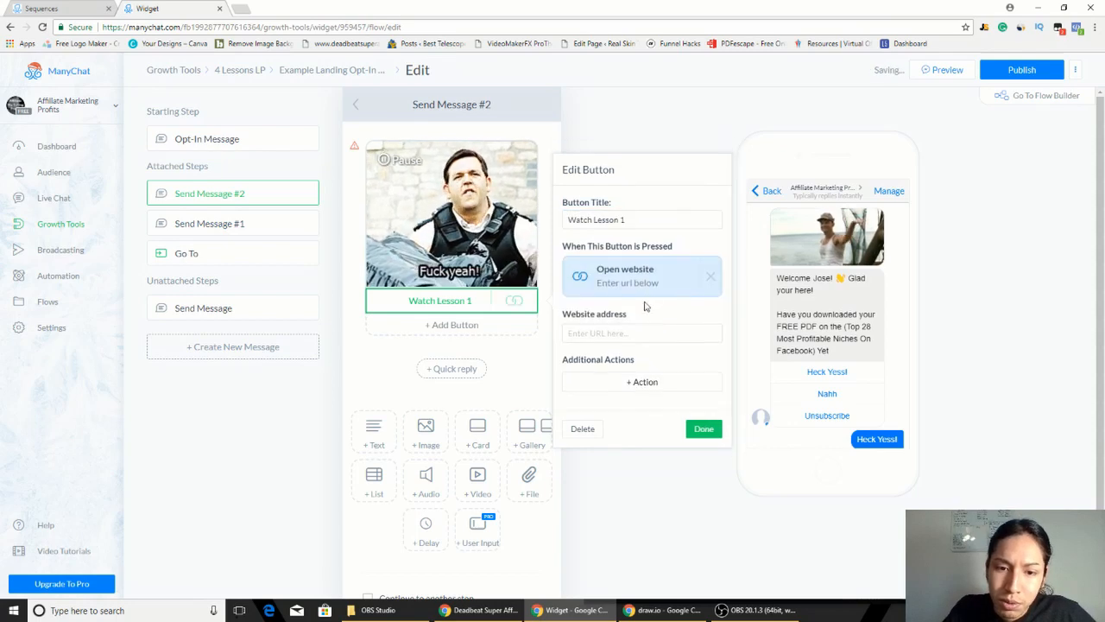
click(632, 331)
key(ctrl+v)
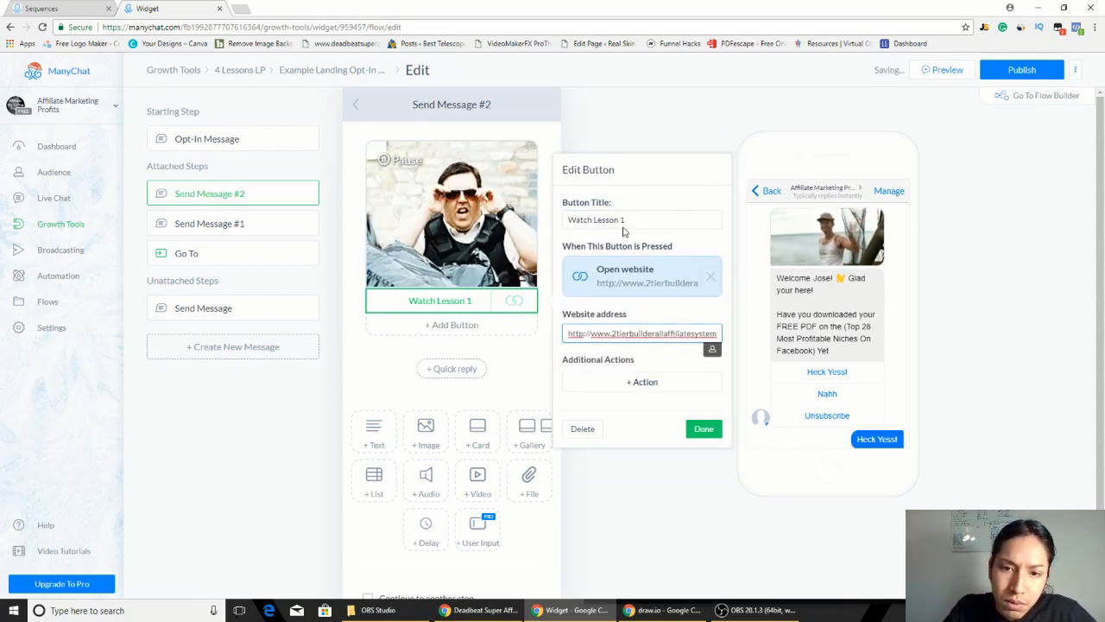
click(708, 432)
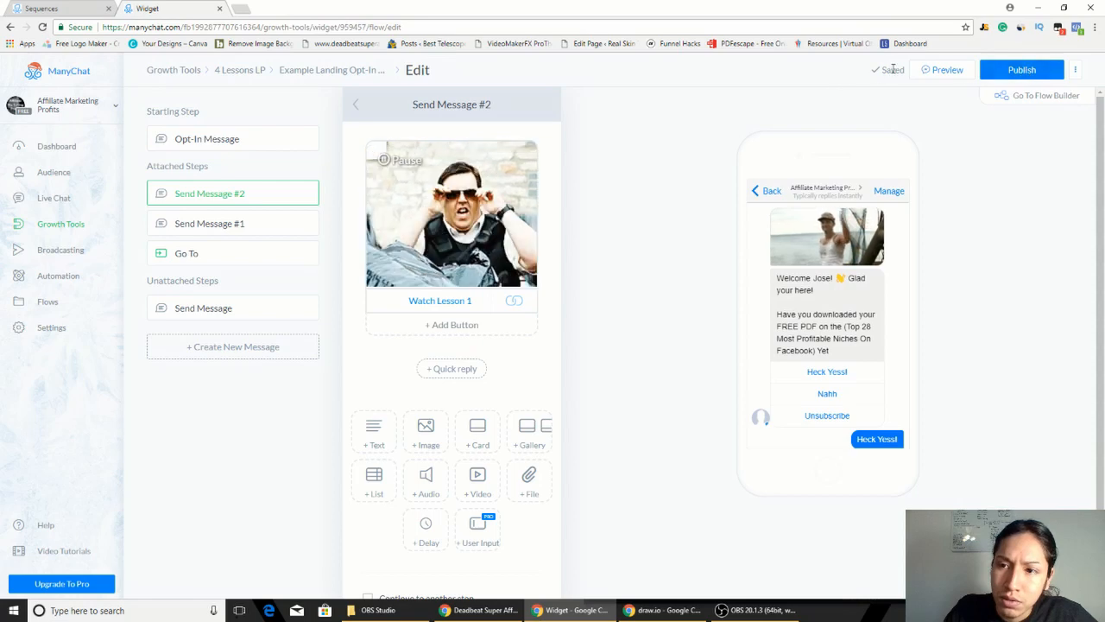
click(995, 75)
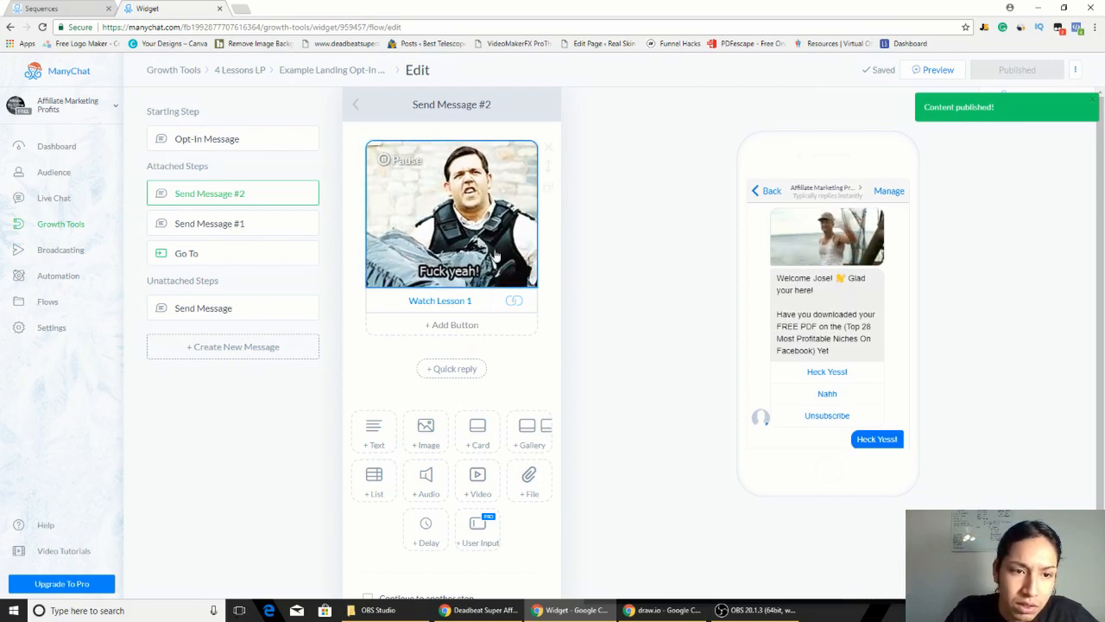
Step: Follow the opt-in message's Nahh button to Send Message #1, and trace its Start Lesson 1 button to the Go To step
click(245, 140)
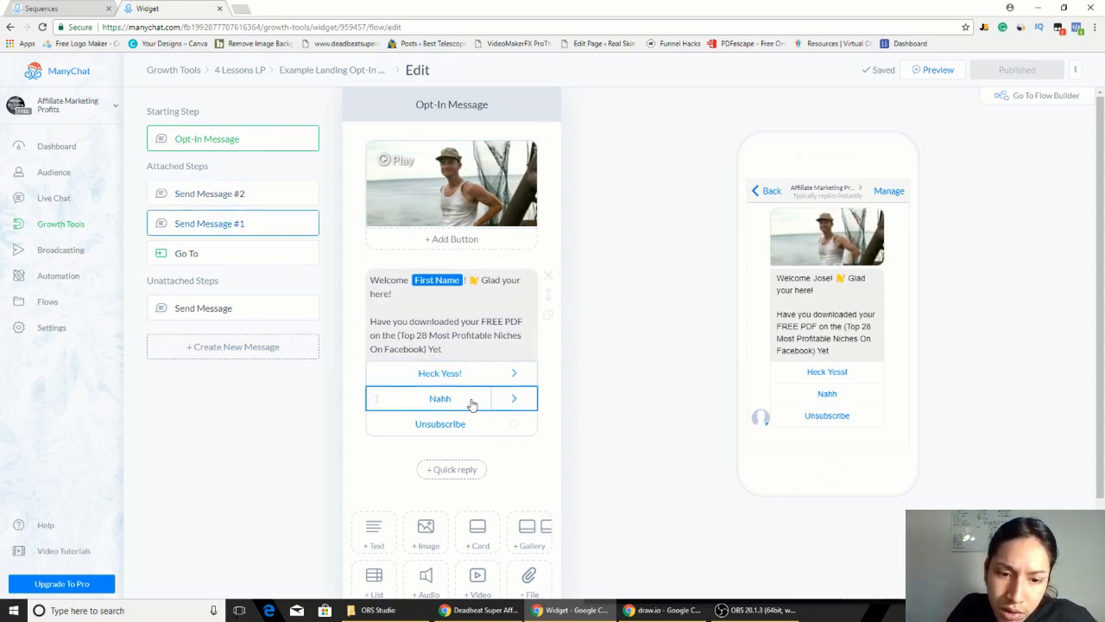
click(472, 404)
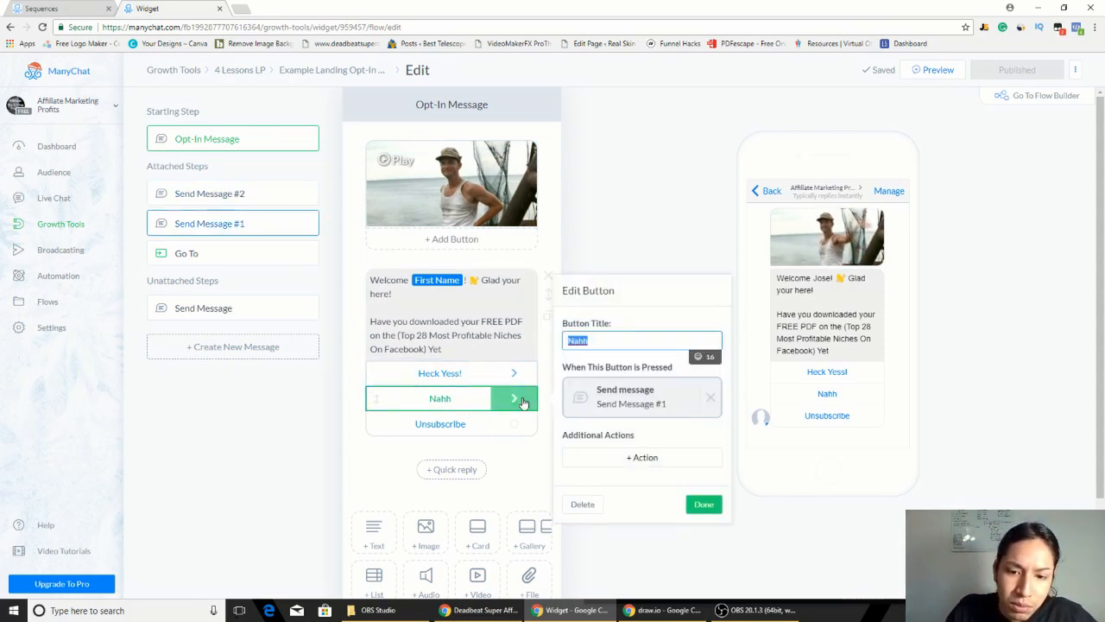
click(596, 400)
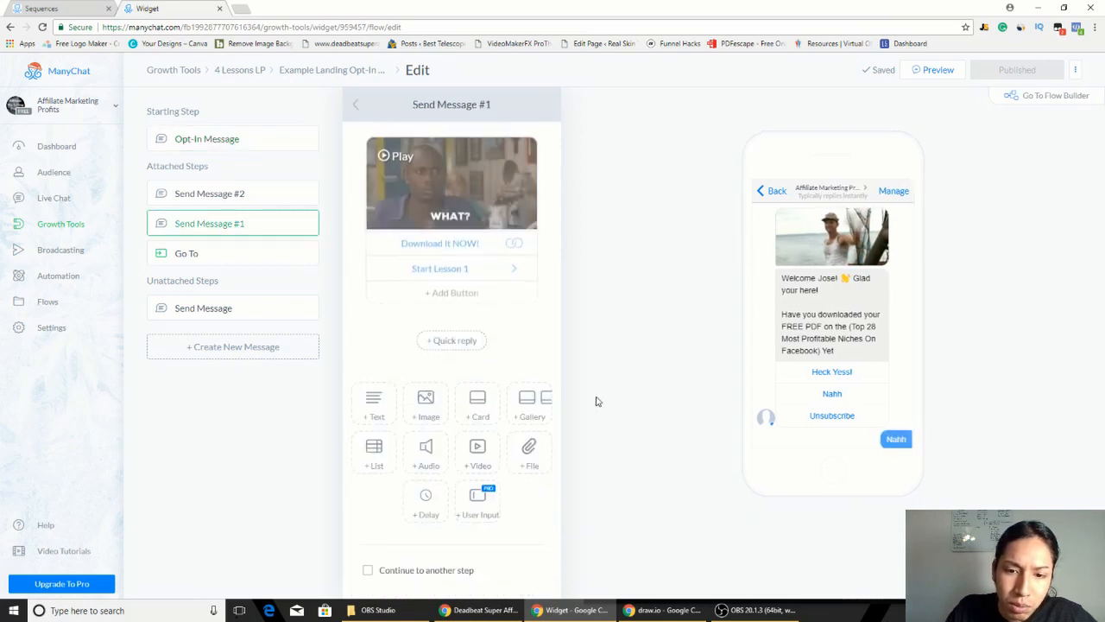
click(386, 164)
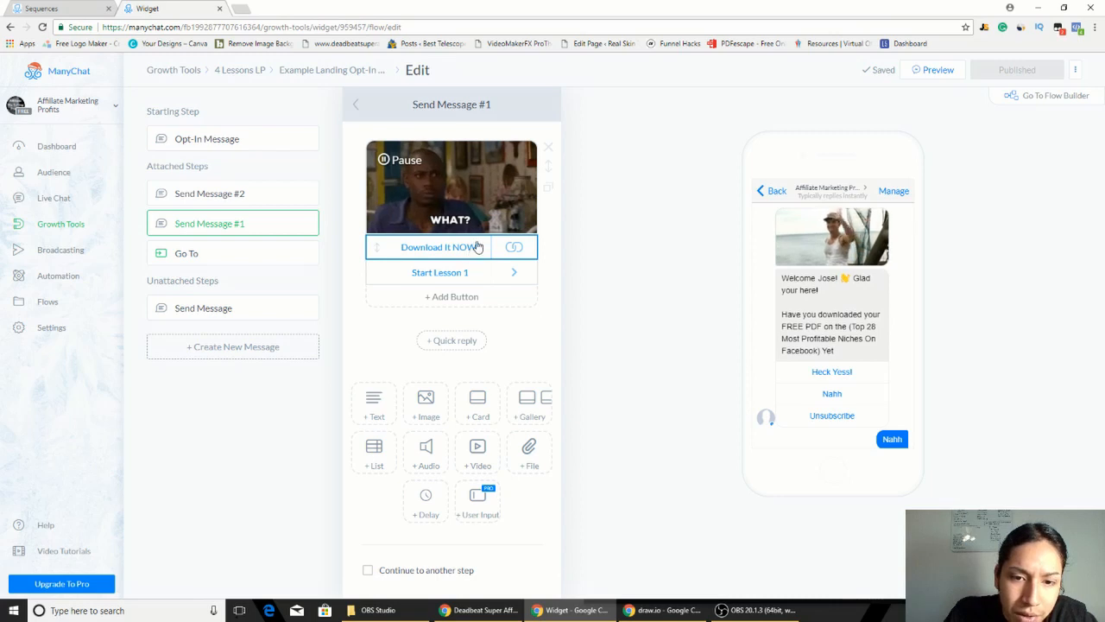
click(458, 283)
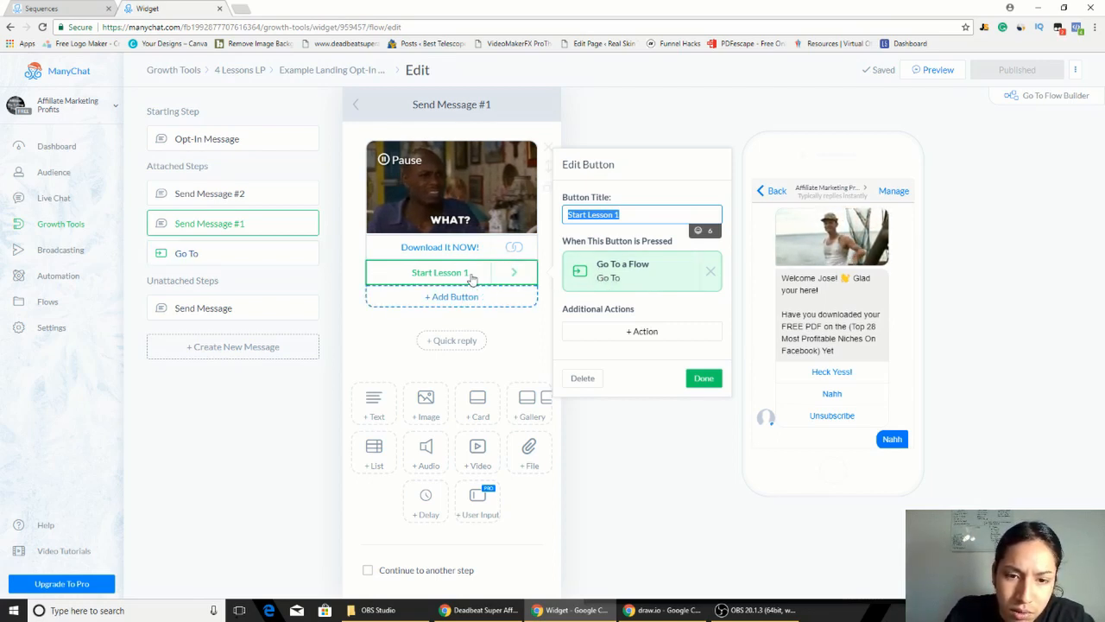
click(658, 277)
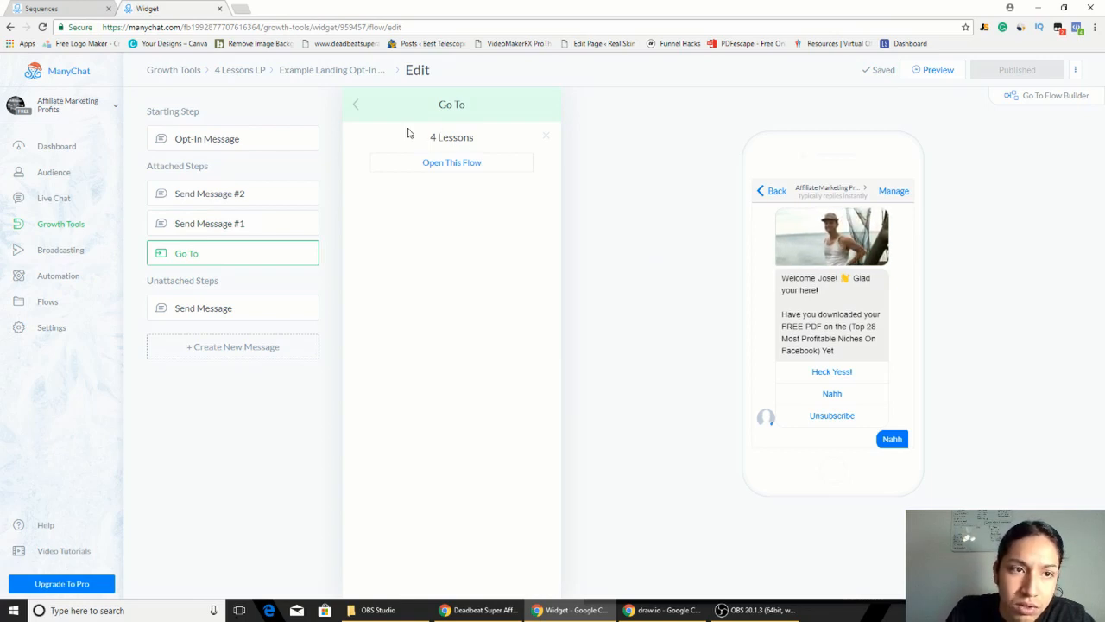
Step: Review the sequence's introduction message, and return to the landing page's Opt-In Message
click(73, 7)
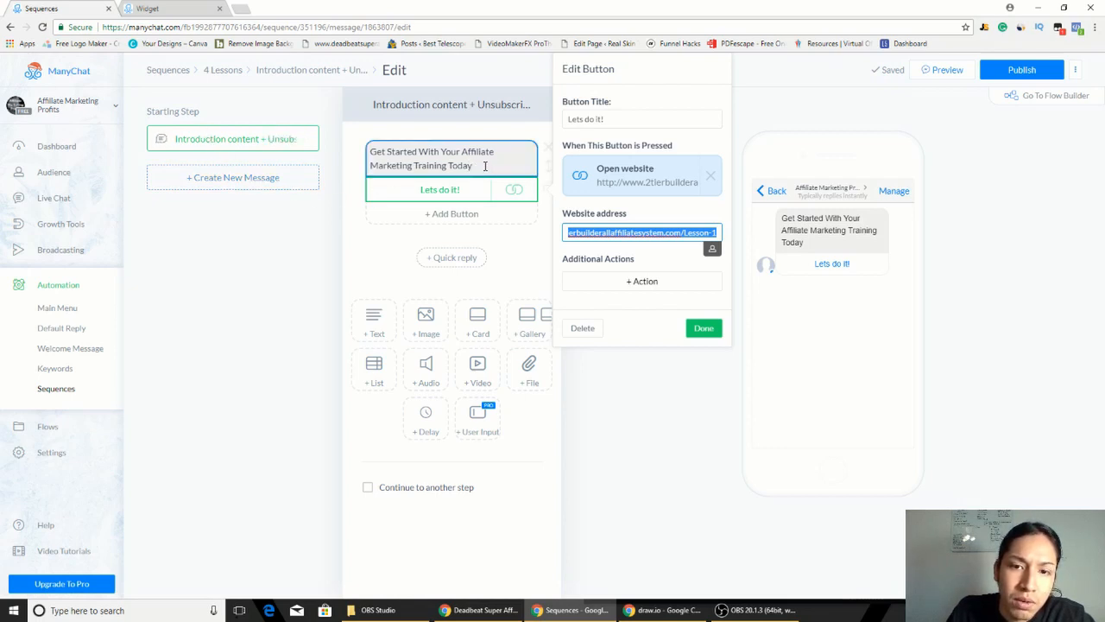
click(181, 10)
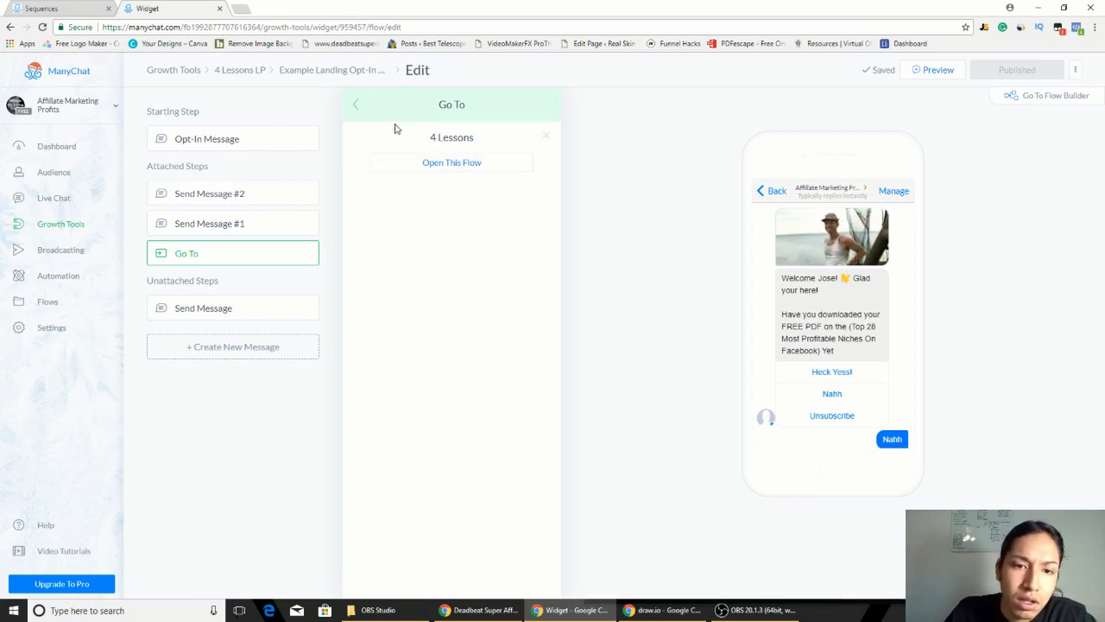
click(227, 139)
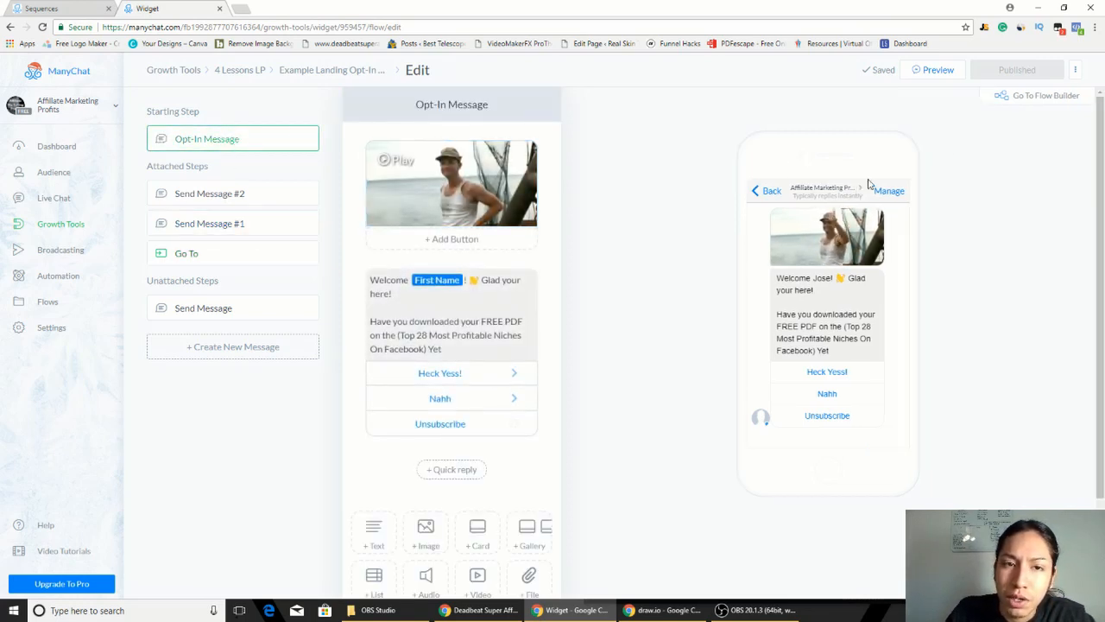
Step: Review the opt-in message flow in the Flow Builder, and return to the Basic Builder
click(1008, 102)
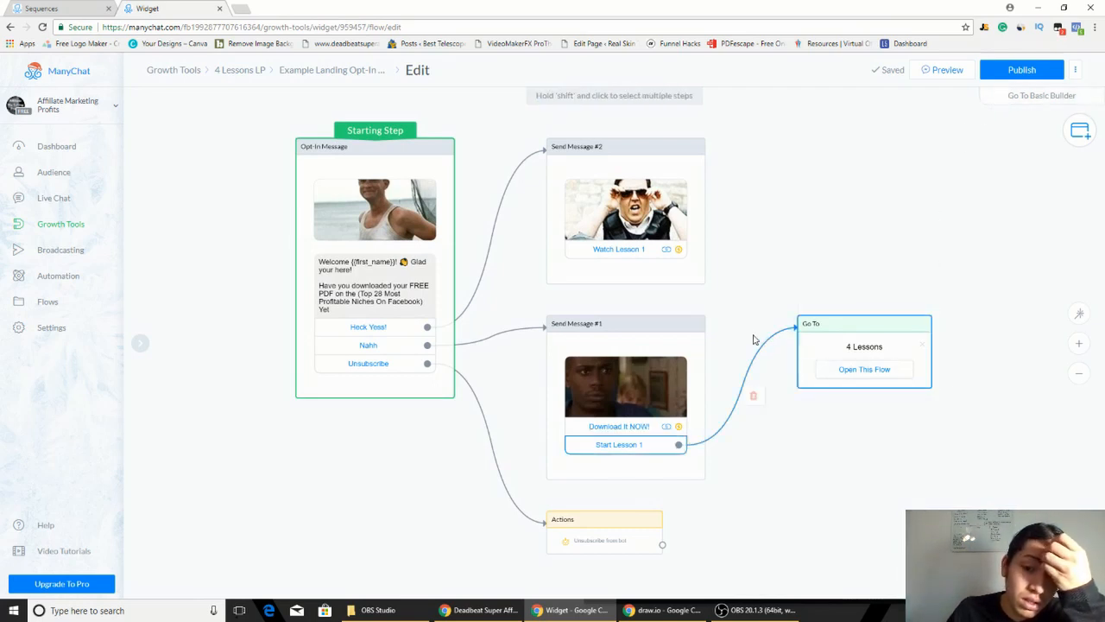
scroll(749, 338, down, 2)
scroll(749, 338, up, 1)
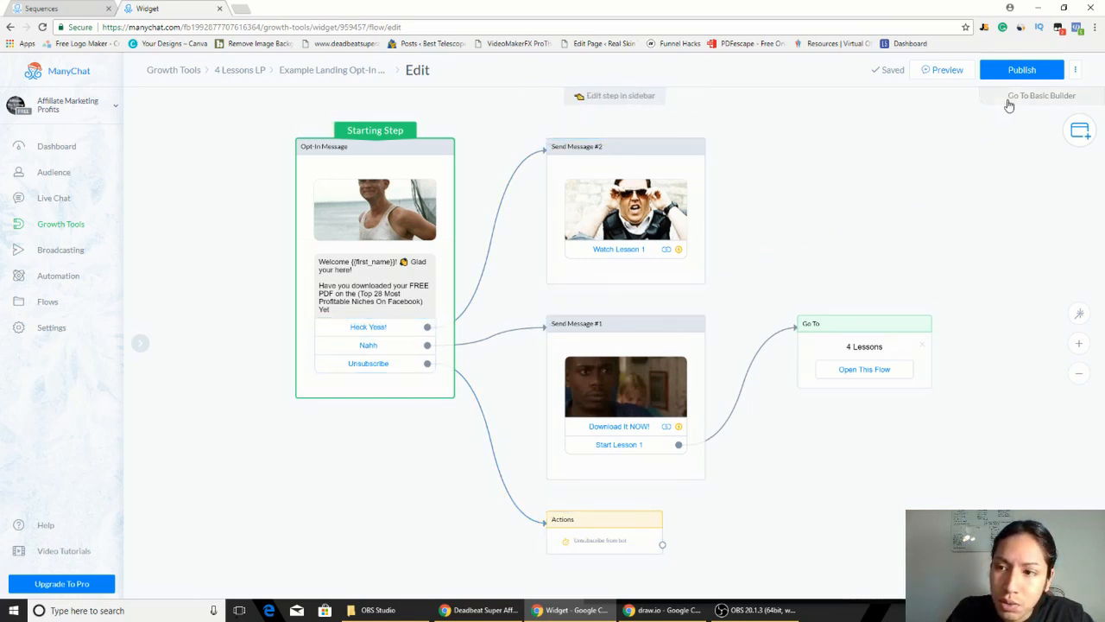
click(1041, 96)
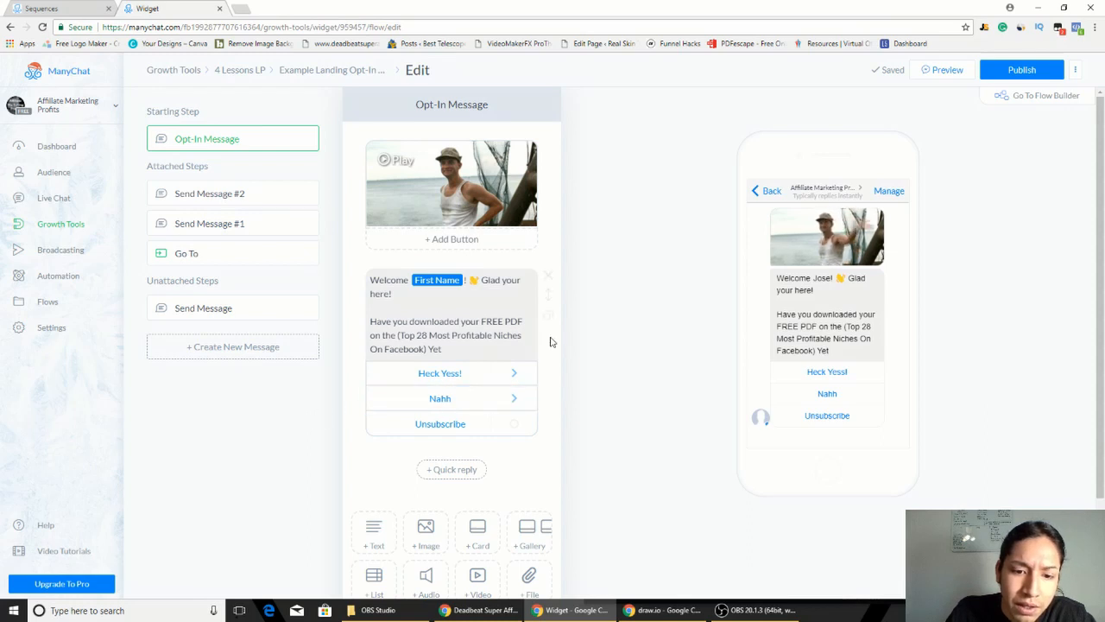
Step: Trace the opt-in message's Nahh button to Send Message #1 and its Heck Yess! button to Send Message #2
click(483, 403)
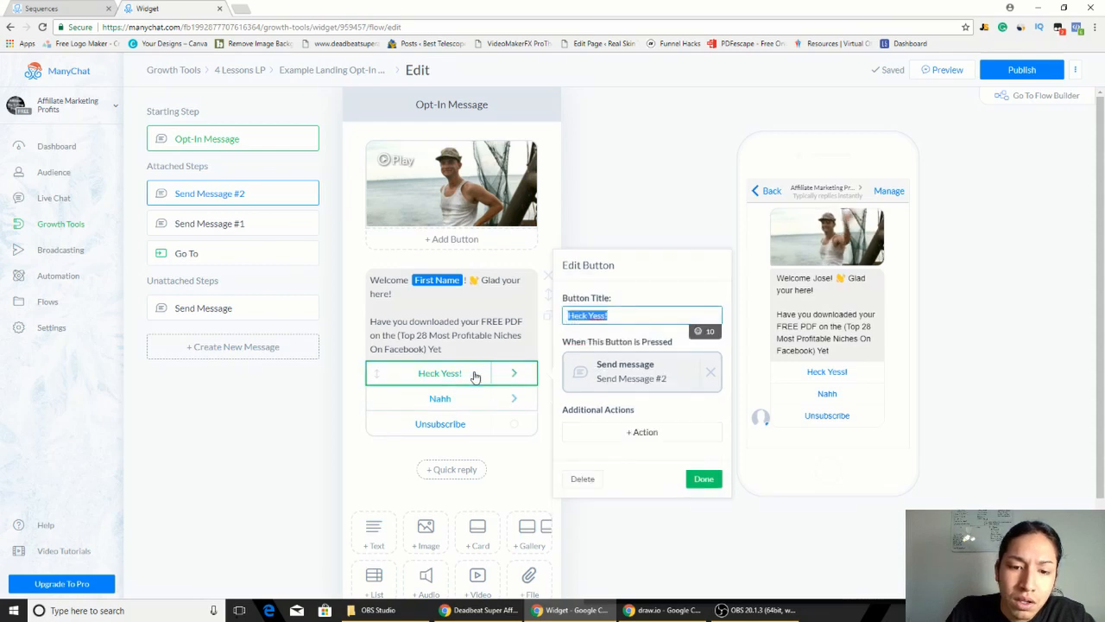
click(643, 409)
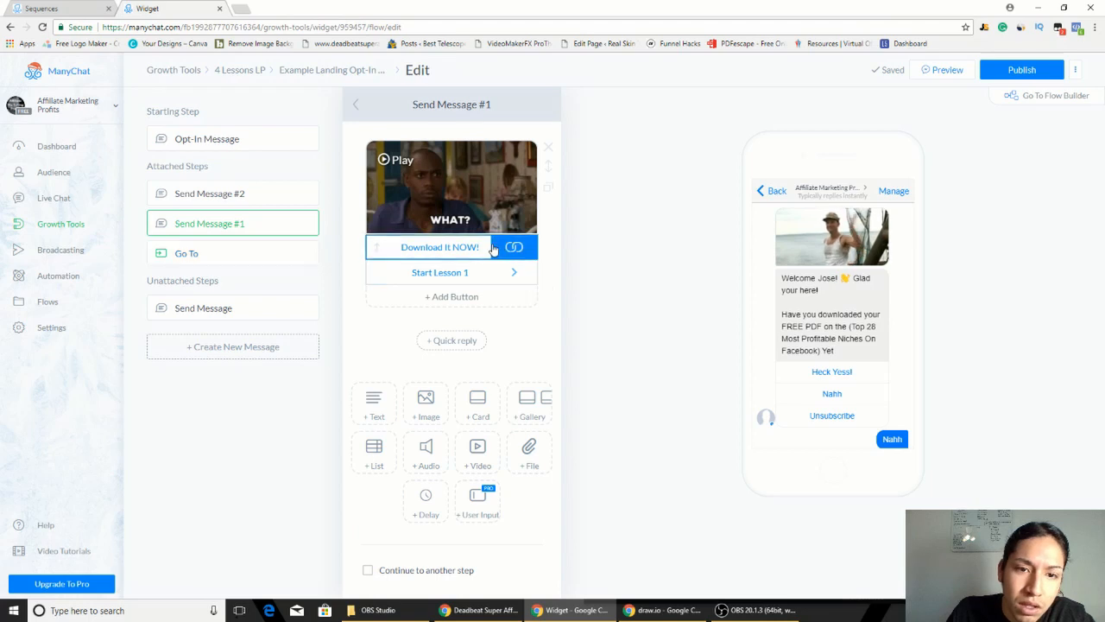
click(247, 141)
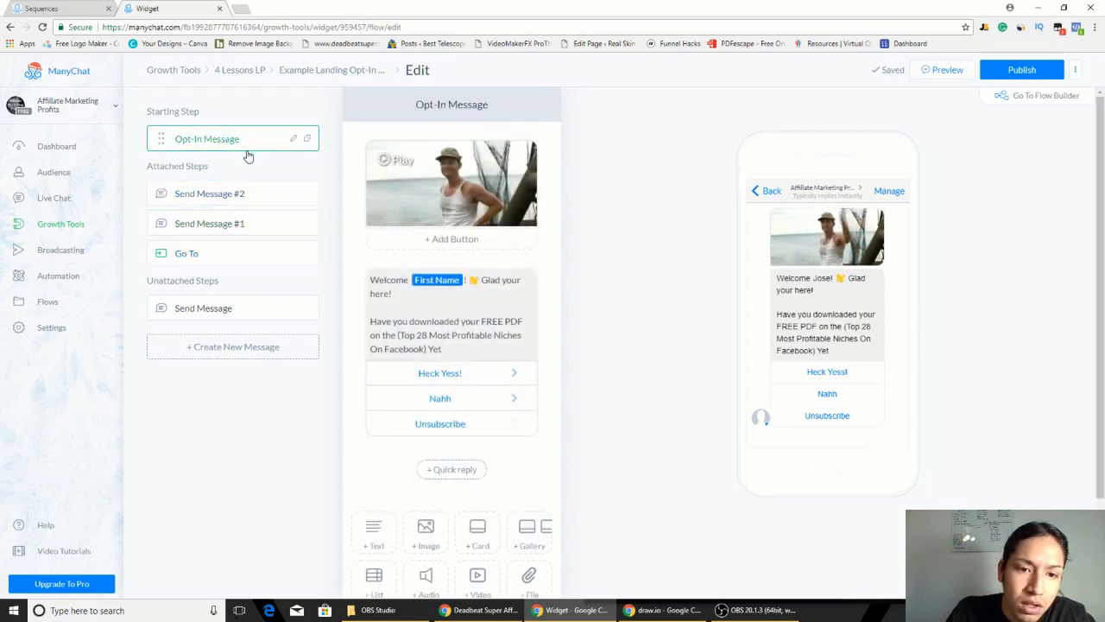
click(482, 376)
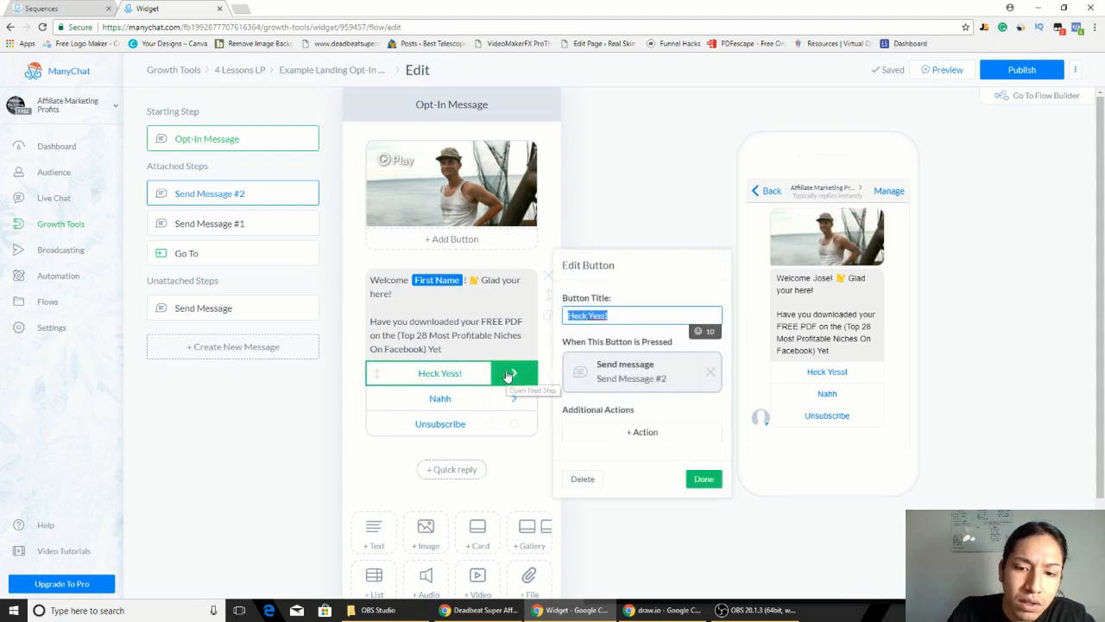
click(582, 373)
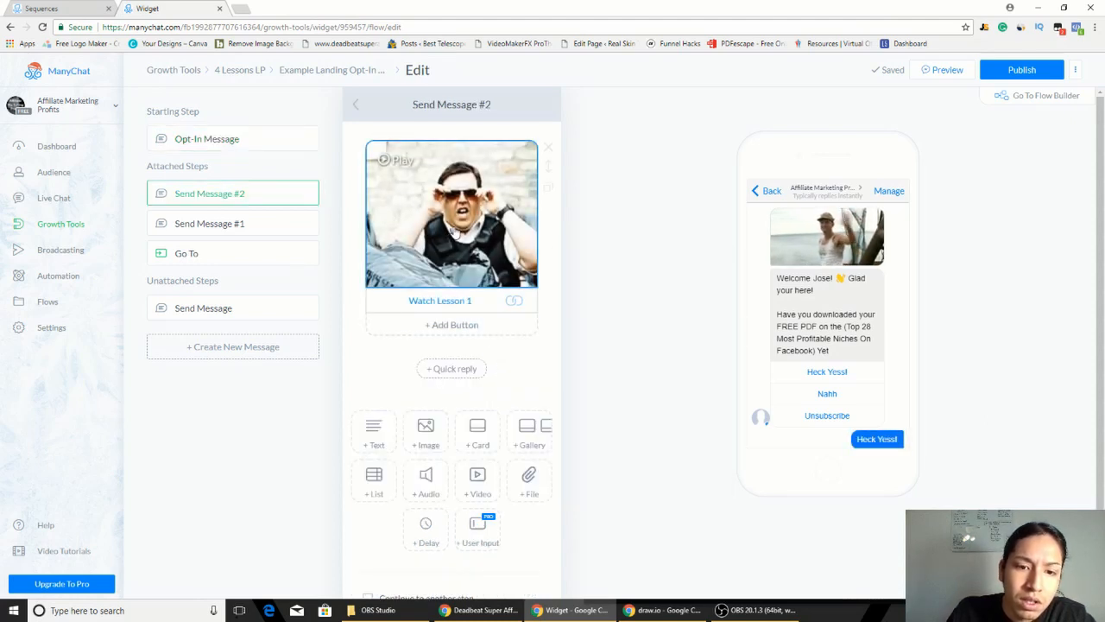
Step: Replace the Watch Lesson 1 button's Open website action with Go To a Flow, and open the attached Go To step
click(478, 302)
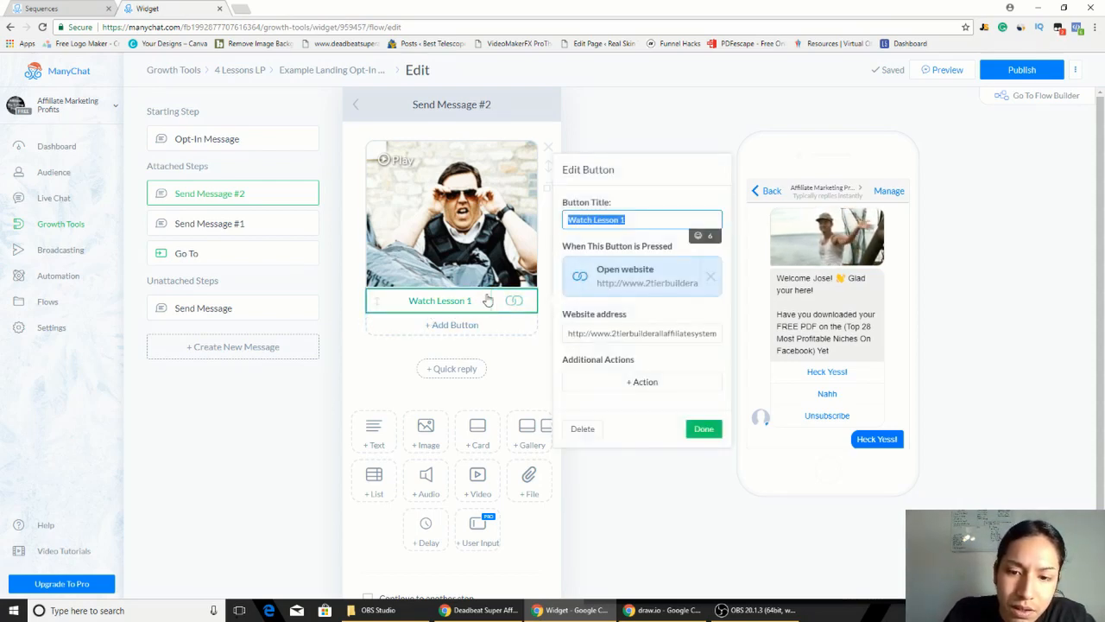
click(711, 279)
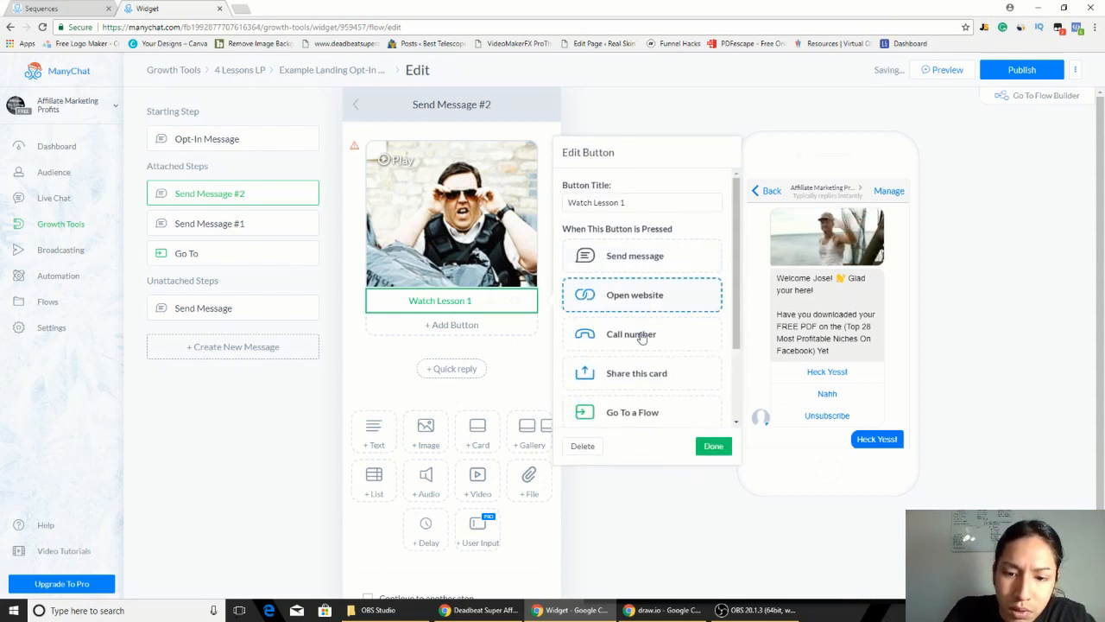
click(628, 414)
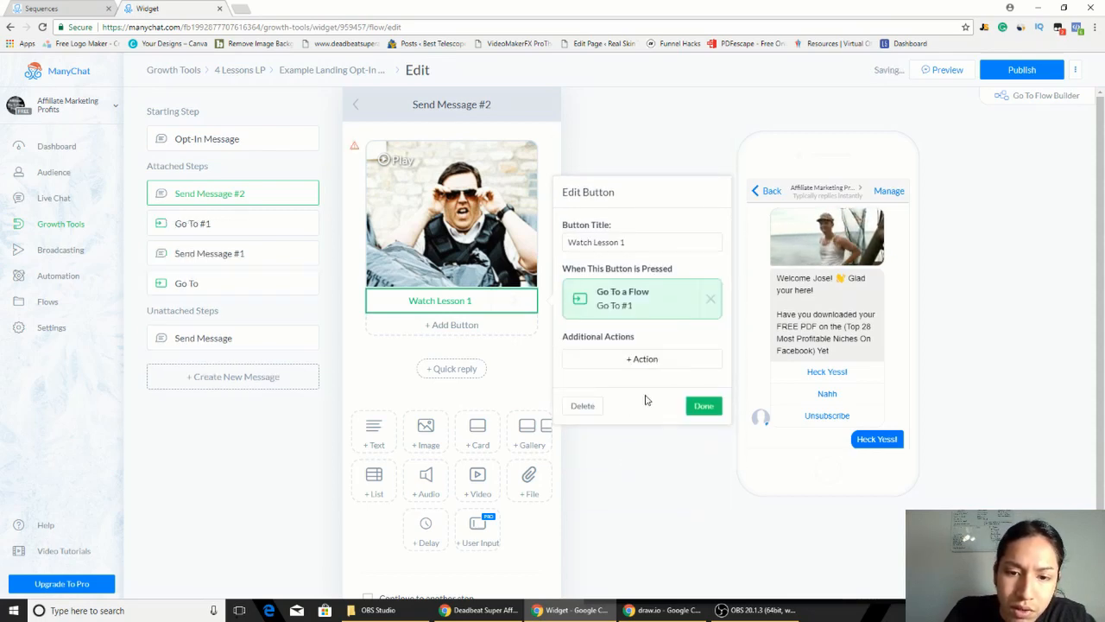
click(644, 310)
Step: Browse the flows stored in the 4 Lessons sequence folder for the Go To #1 step, and close the flow picker
click(448, 169)
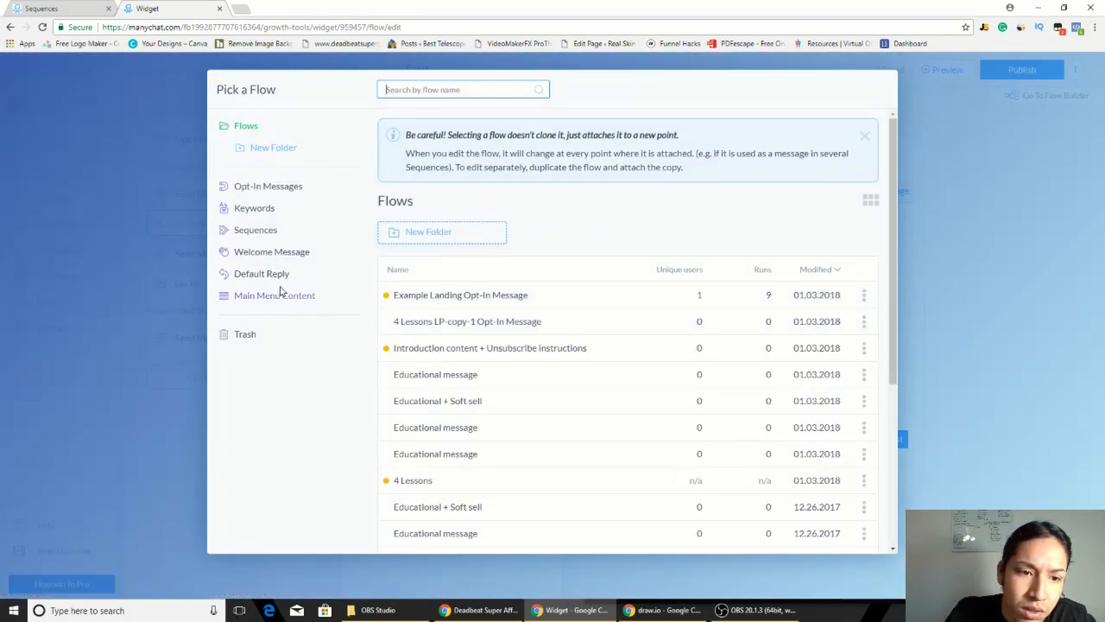
click(259, 233)
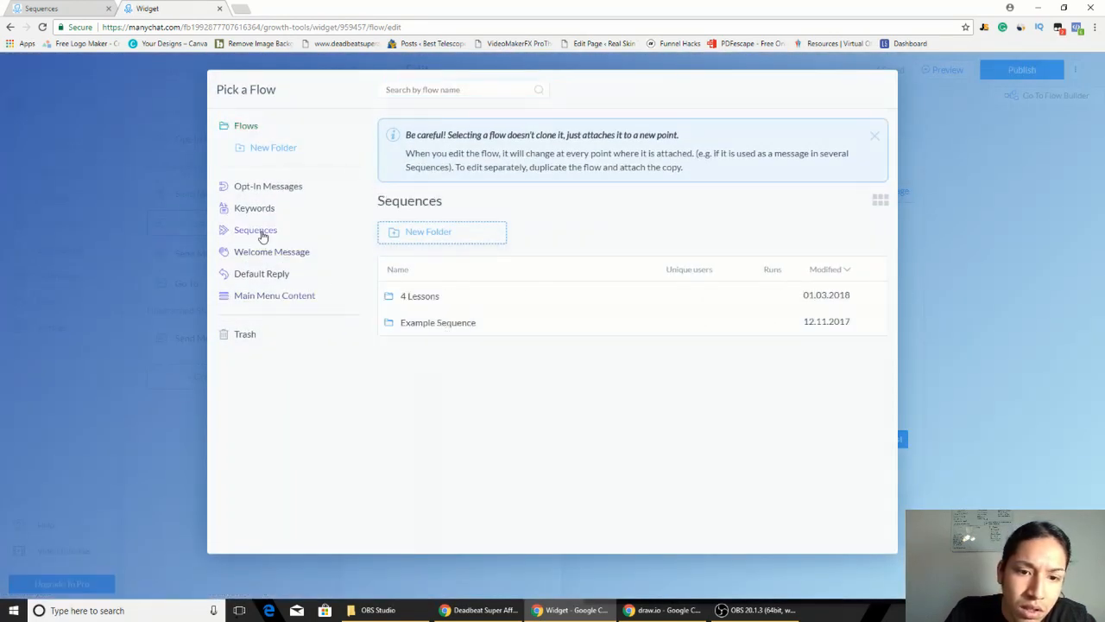
click(536, 309)
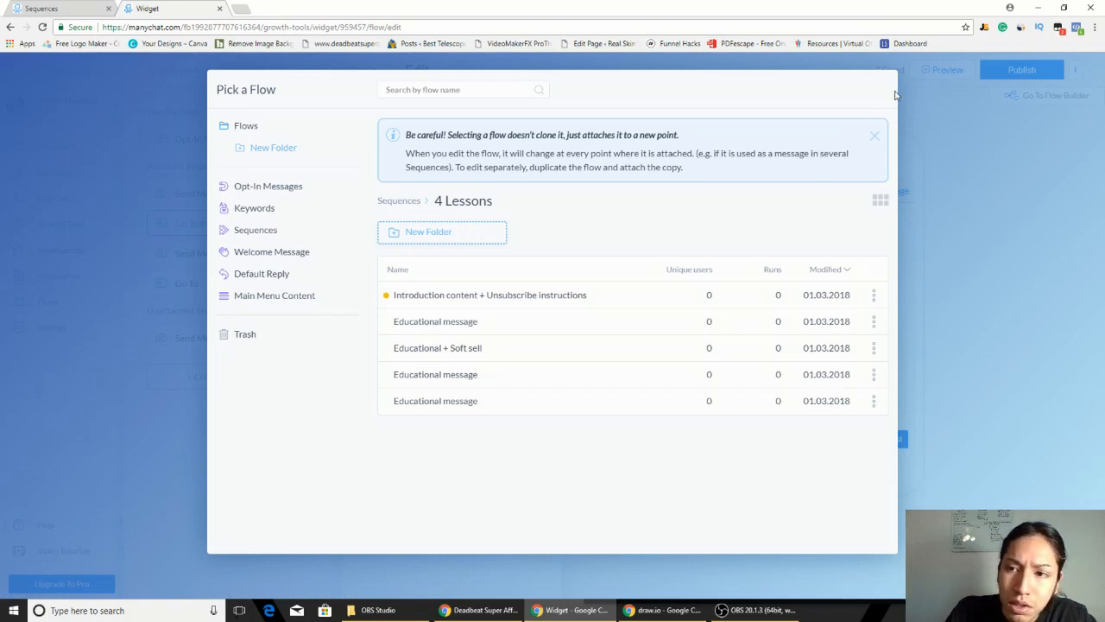
click(954, 136)
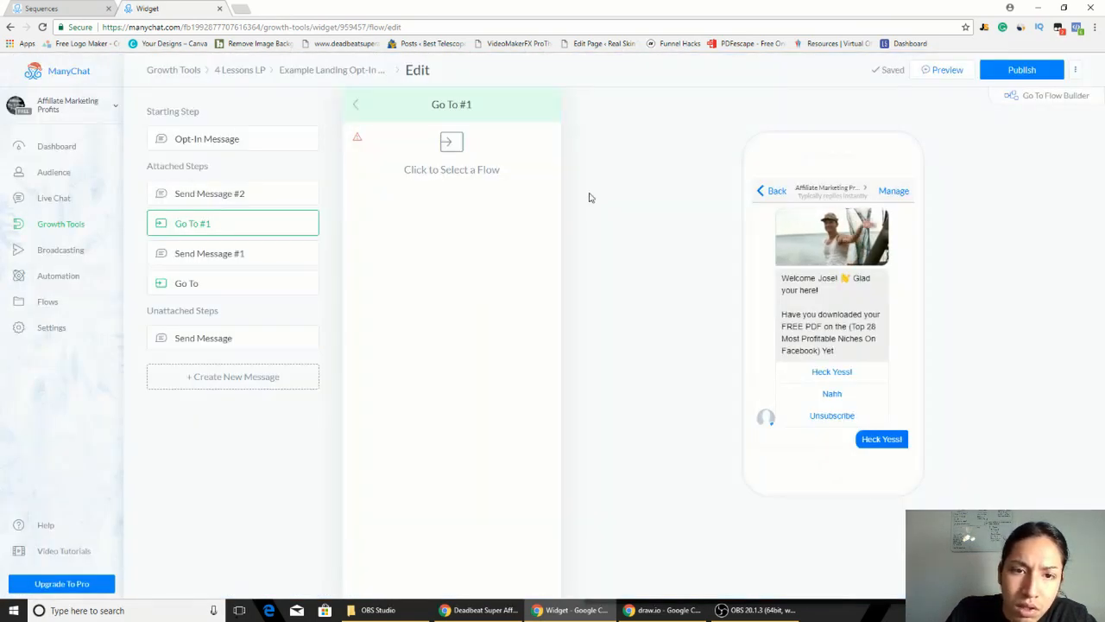
Step: Preview the 4 Lessons LP-copy-1 Opt-In Message and the 4 Lessons sequence's introduction message as candidate flows, and leave the flow picker
click(450, 154)
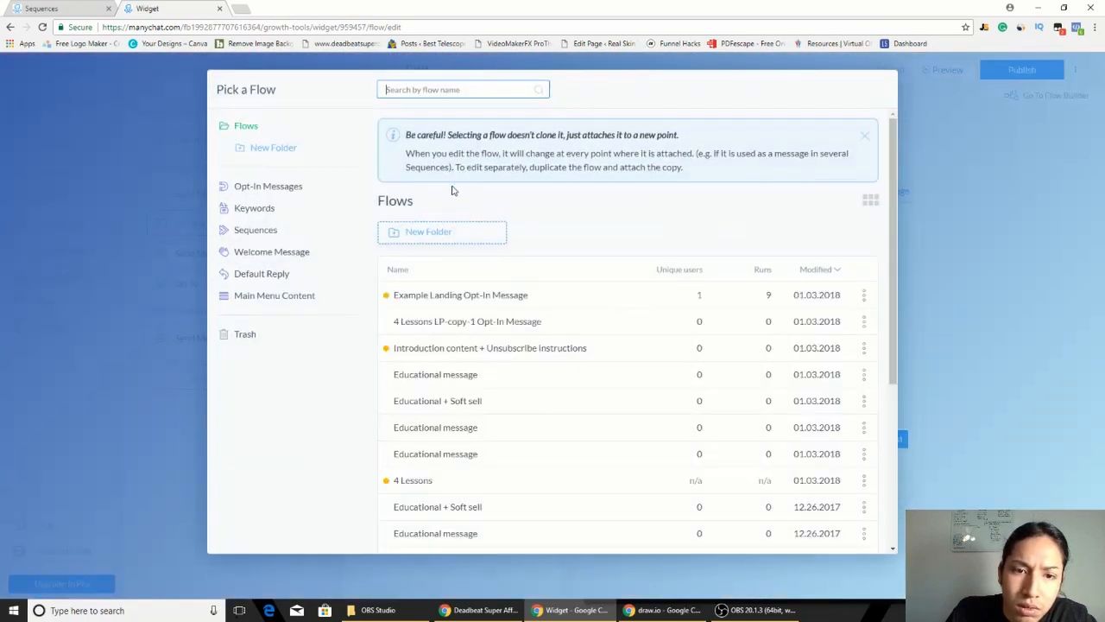
click(425, 321)
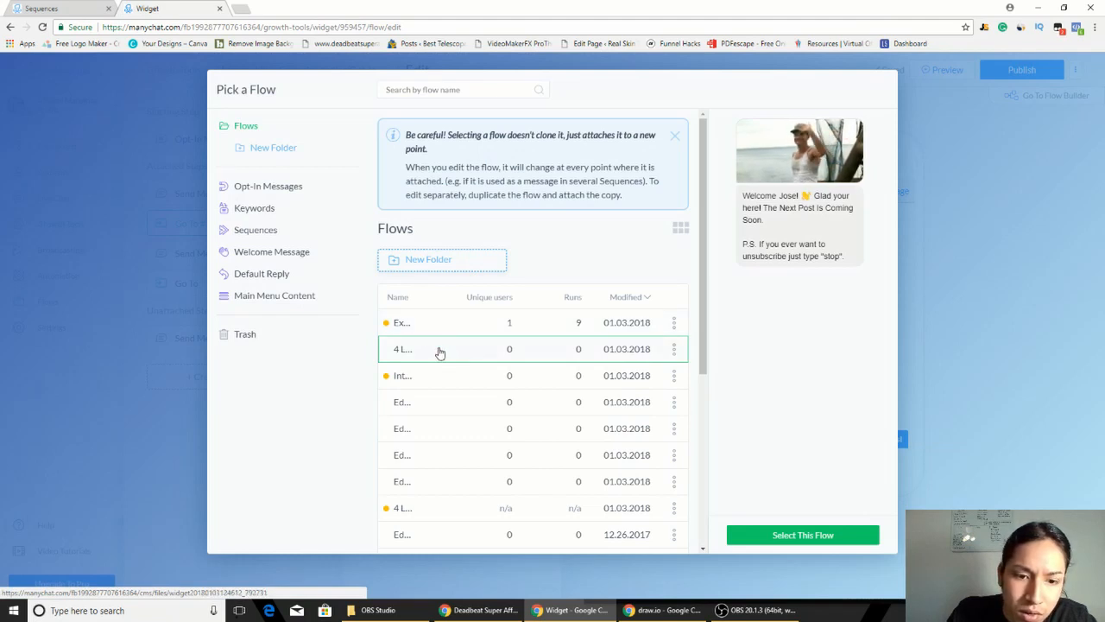
click(269, 230)
click(422, 298)
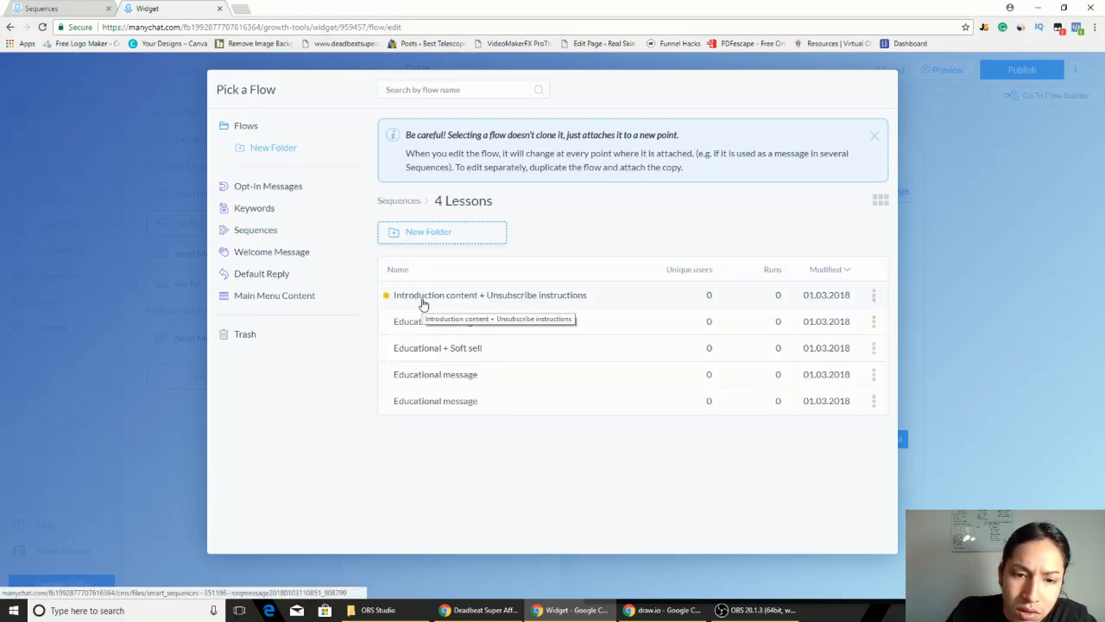
click(425, 300)
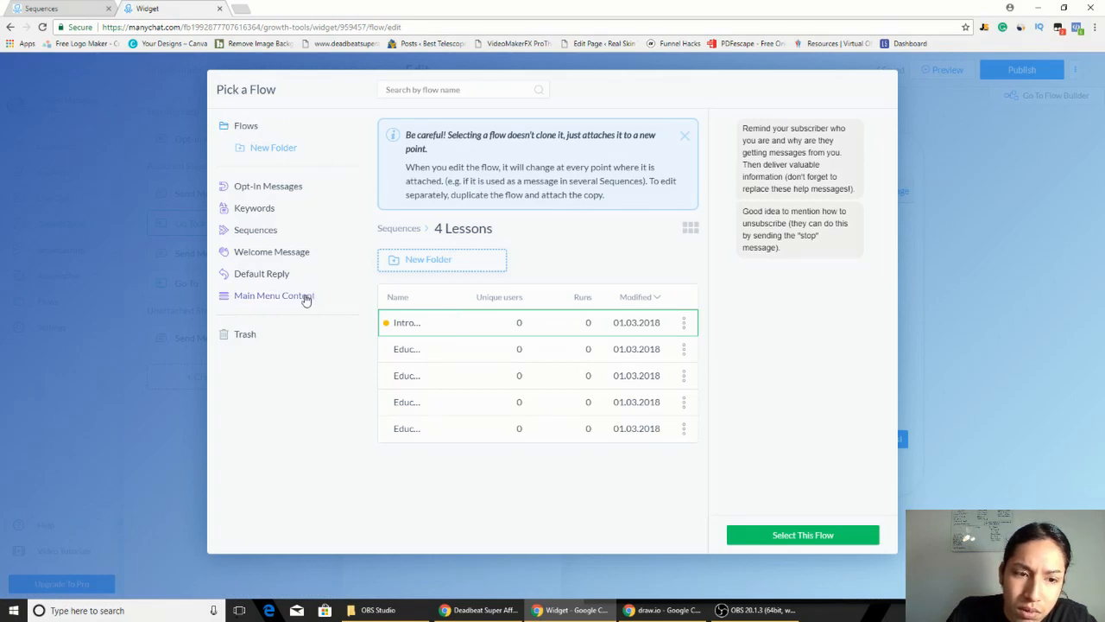
click(264, 232)
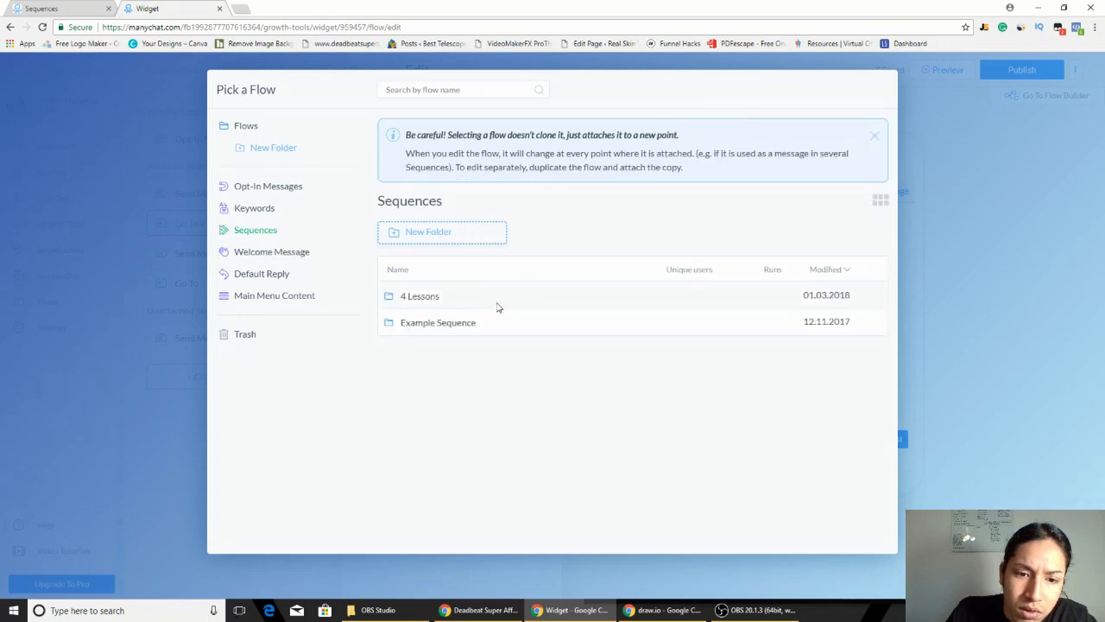
click(494, 305)
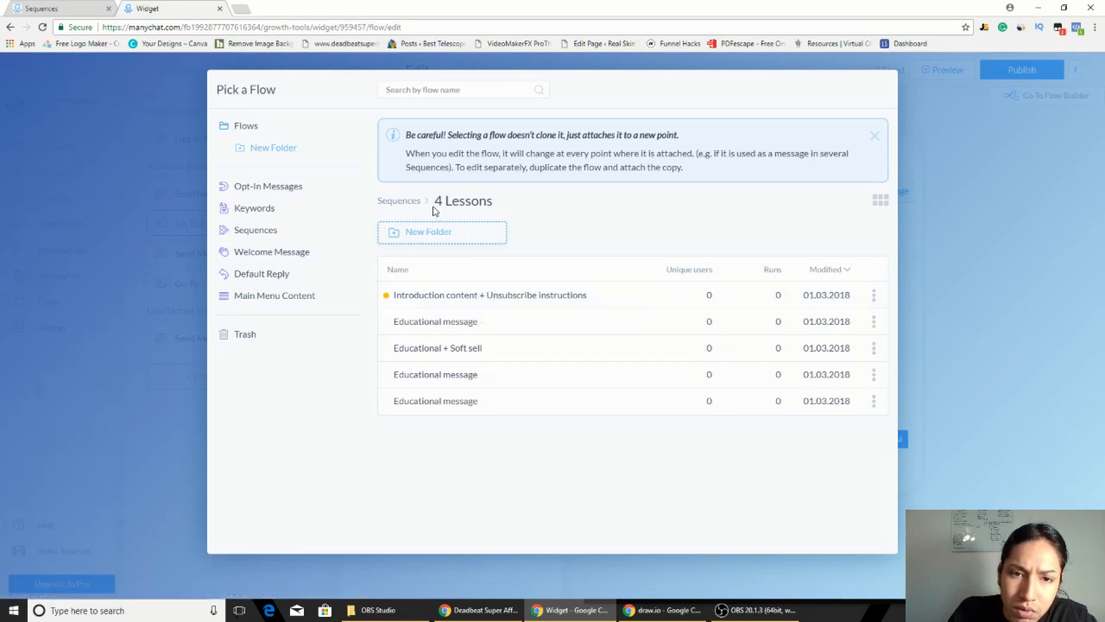
click(257, 229)
click(266, 190)
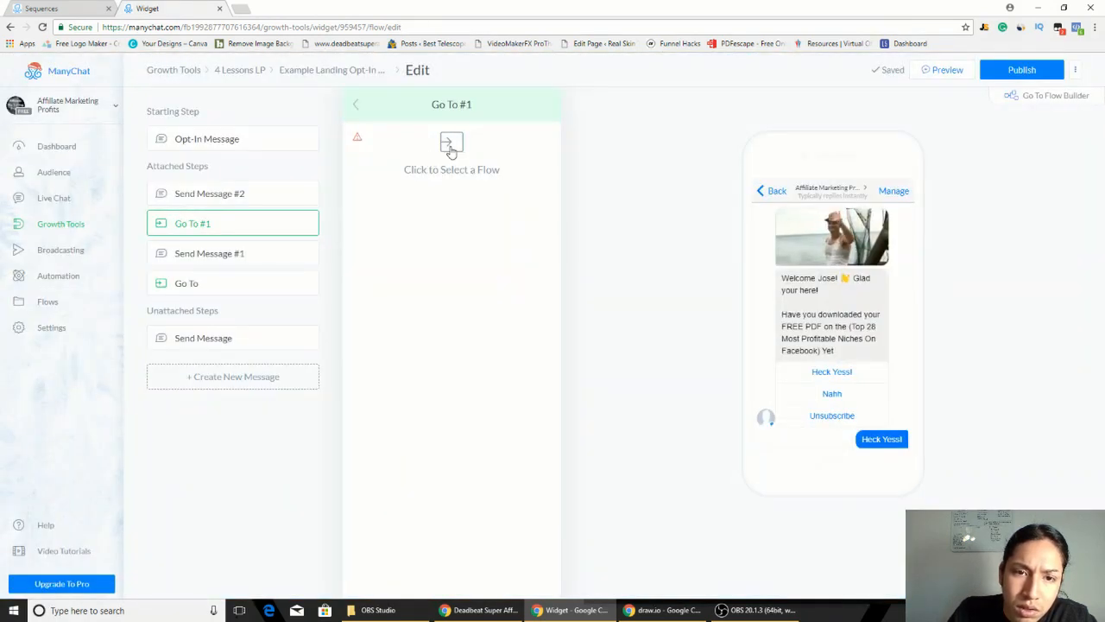
Step: Set the Go To #1 step to the 4 Lessons flow
click(432, 157)
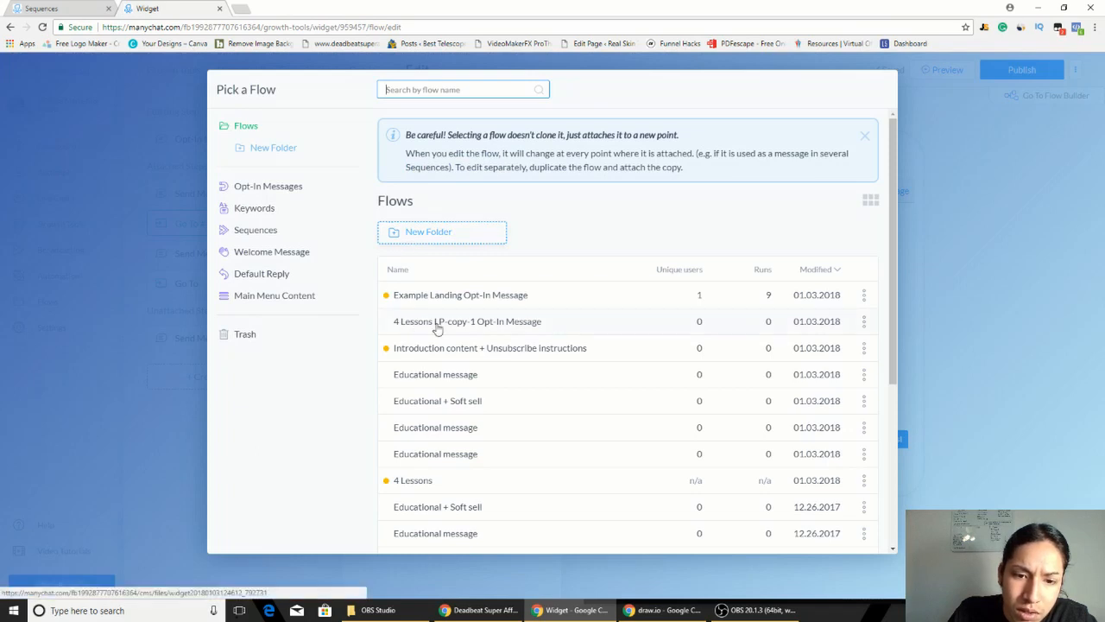
click(459, 491)
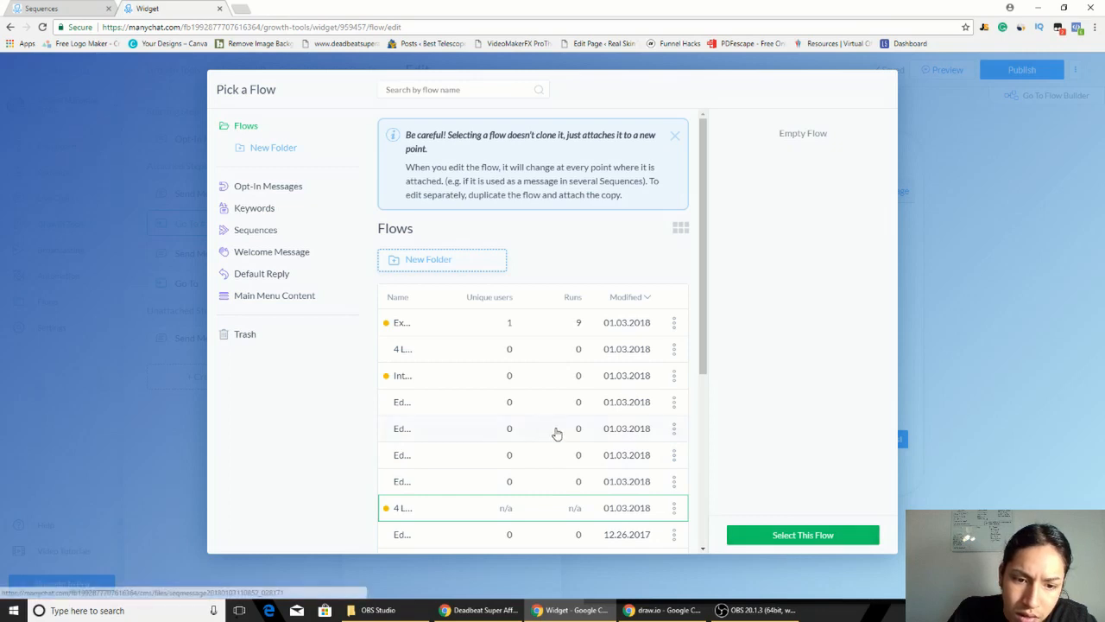
scroll(557, 434, down, 3)
scroll(557, 432, up, 5)
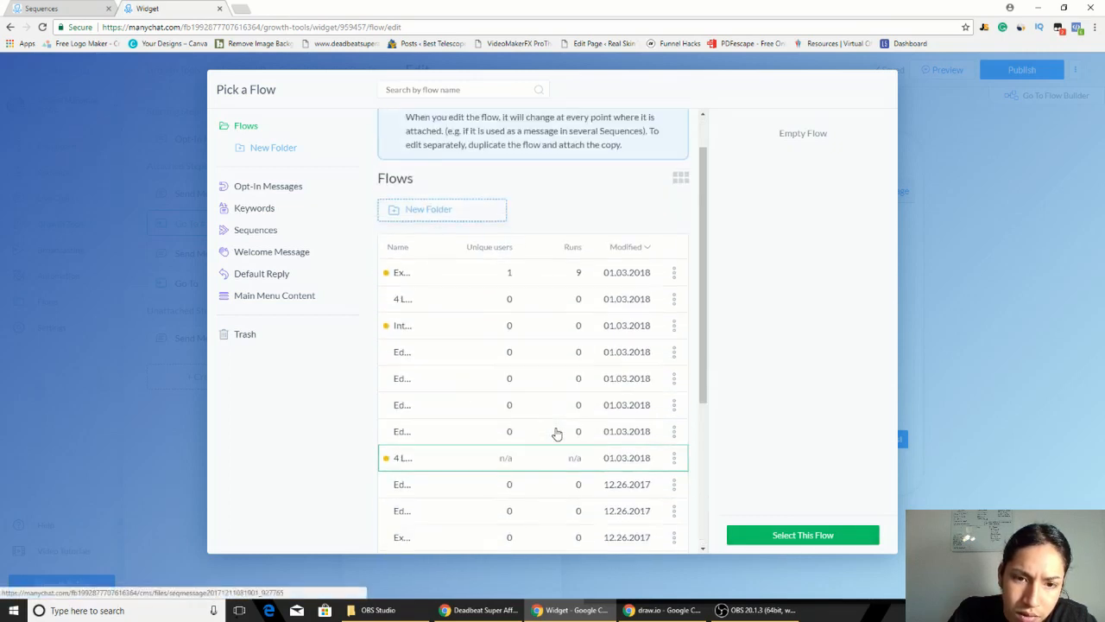
click(767, 534)
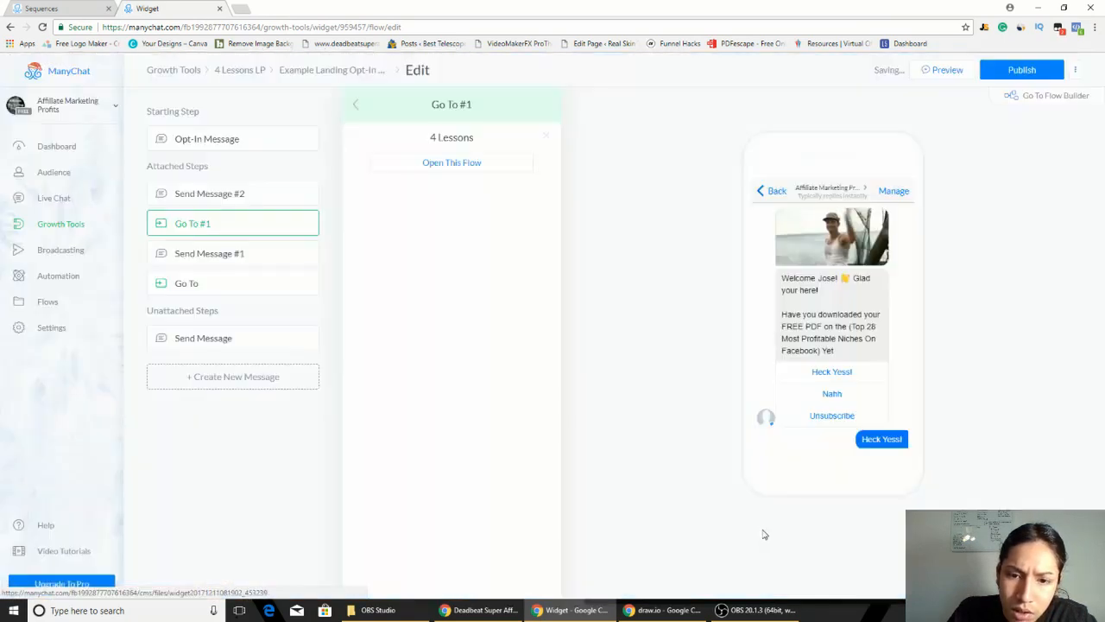
Step: Open the 4 Lessons flow, check it against the 4 Lessons sequence's message list, and return to the flow
click(449, 164)
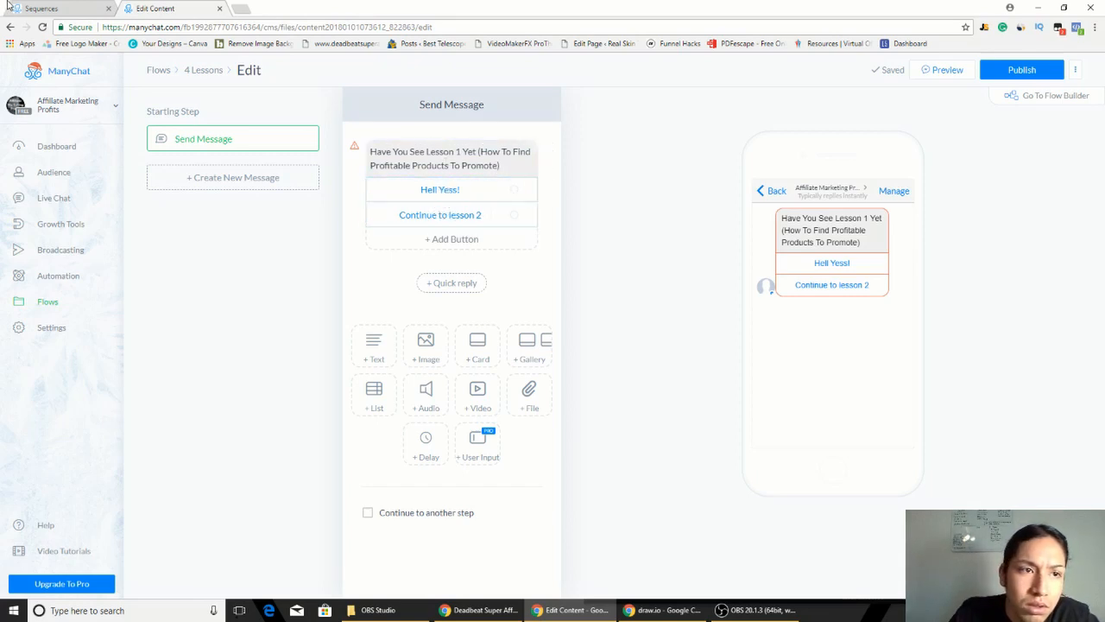
click(45, 7)
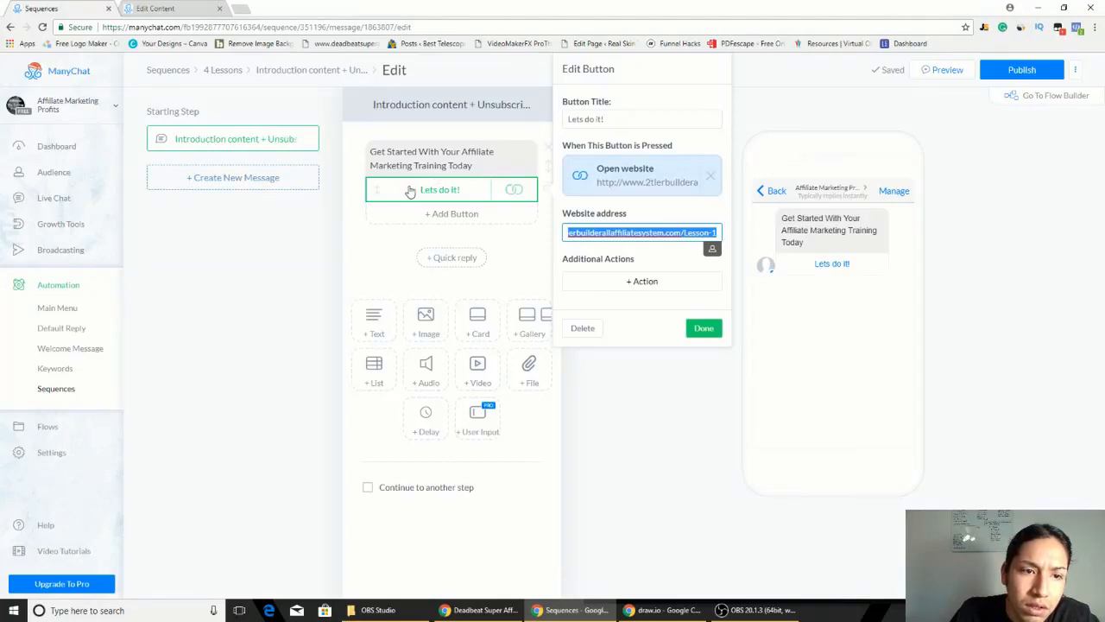
click(222, 70)
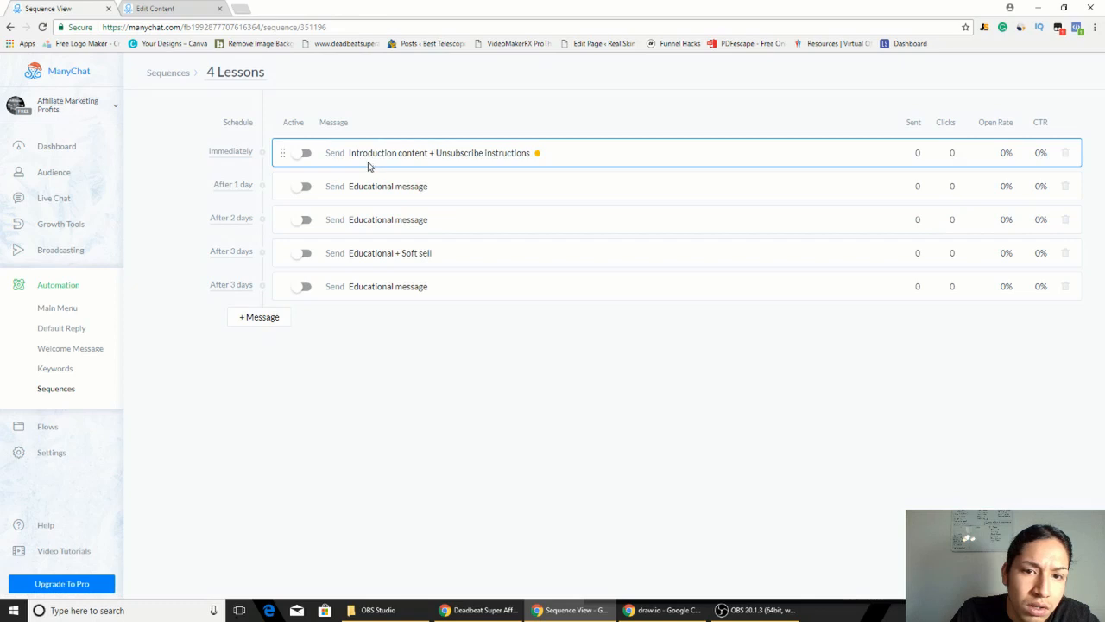
click(188, 7)
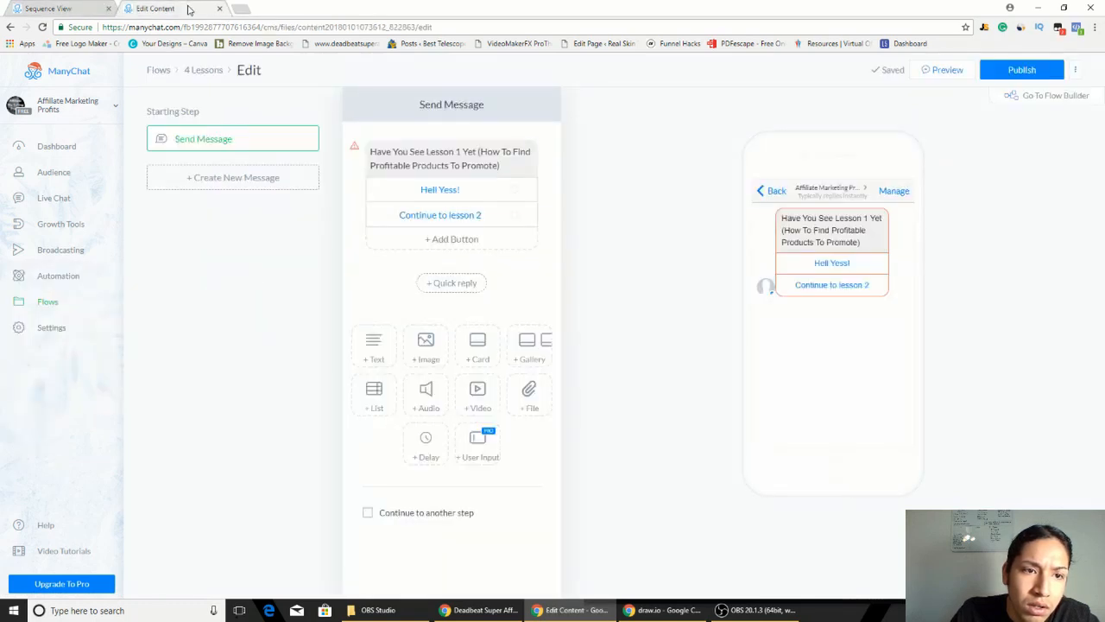
Step: Close the sequence's browser tab, and open the 4 Lessons flow from the Flows list in a separate tab
middle_click(48, 310)
middle_click(93, 3)
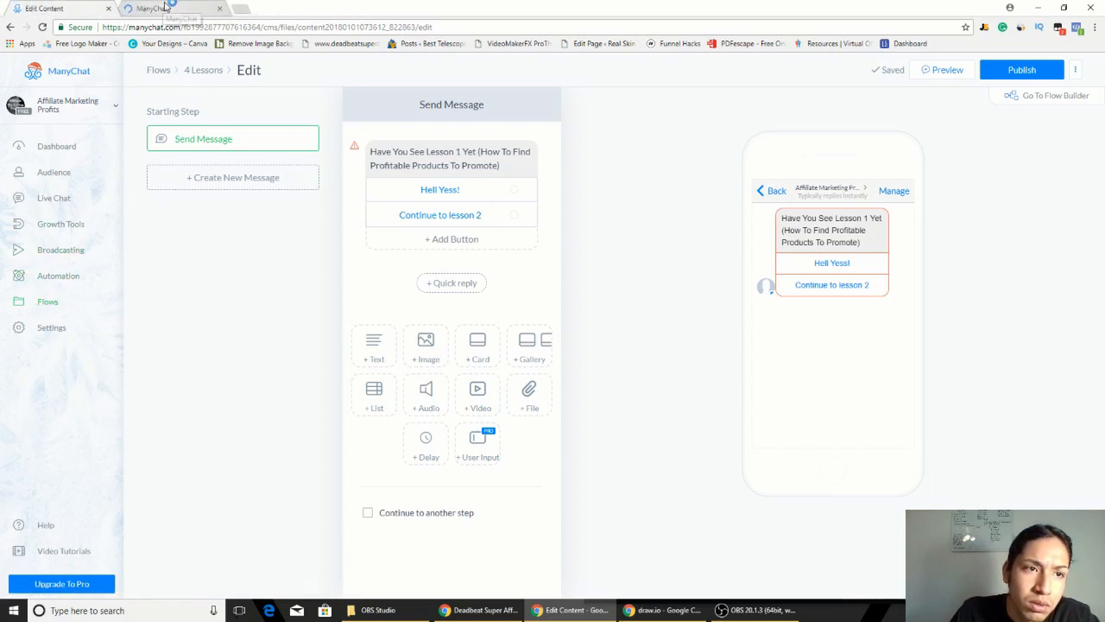
click(170, 7)
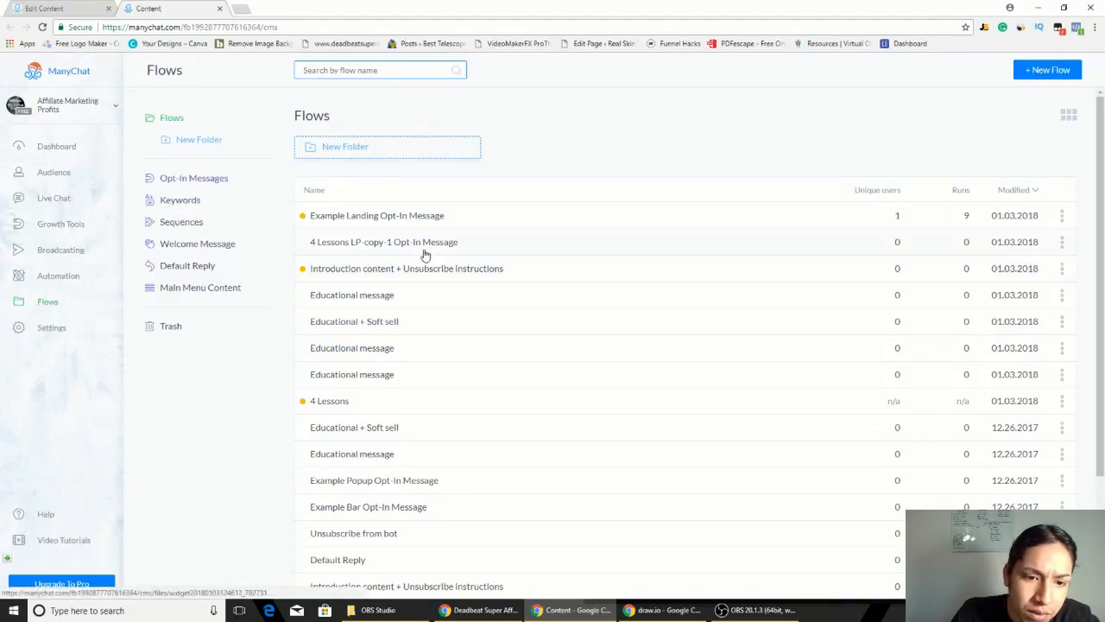
click(400, 400)
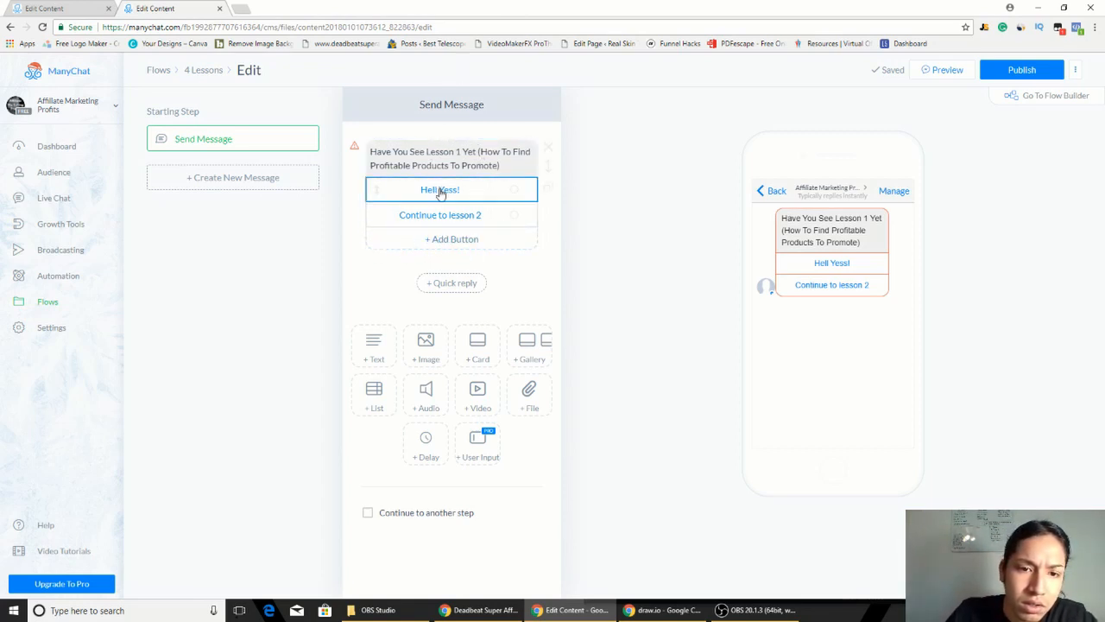
Step: Return to the landing page's opt-in flow, and trace Heck Yess! through Send Message #2's Watch Lesson 1 button to Go To #1
click(53, 7)
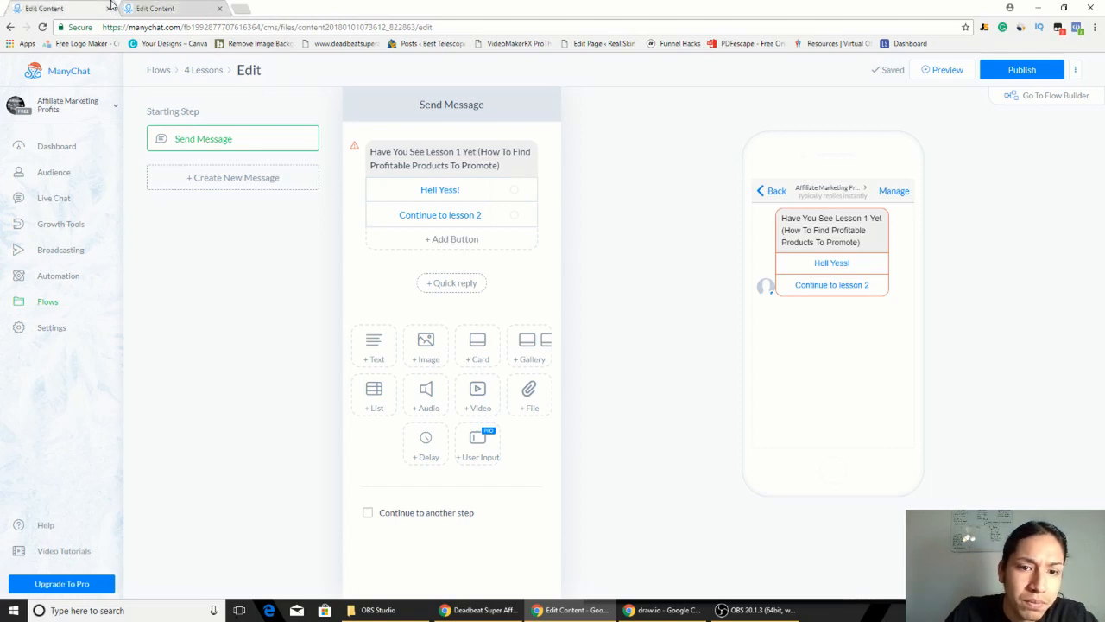
click(10, 27)
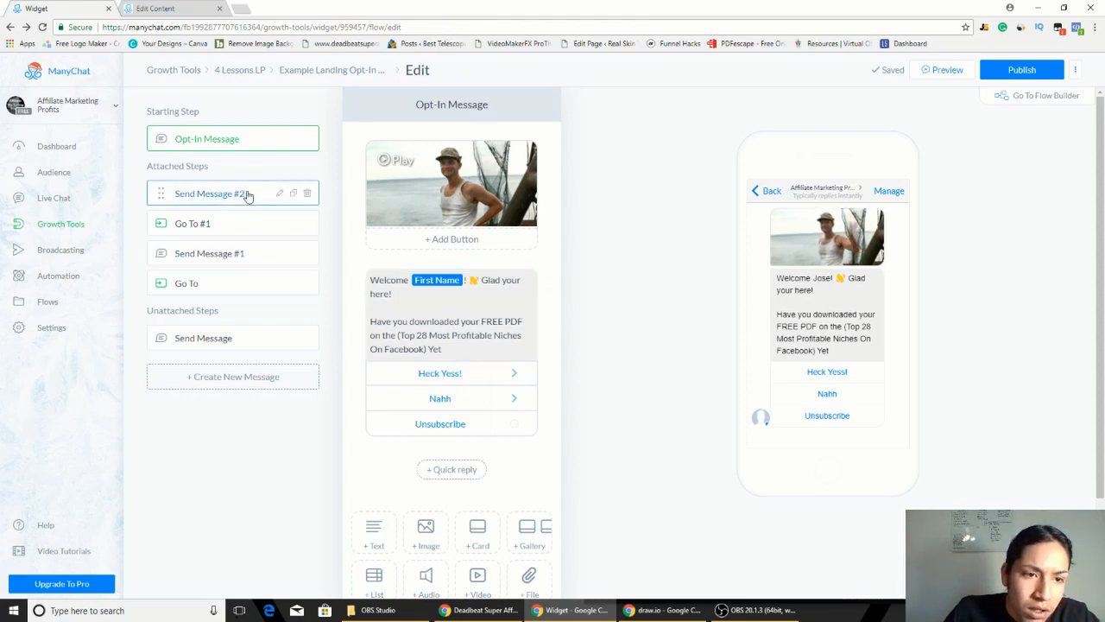
scroll(589, 299, down, 1)
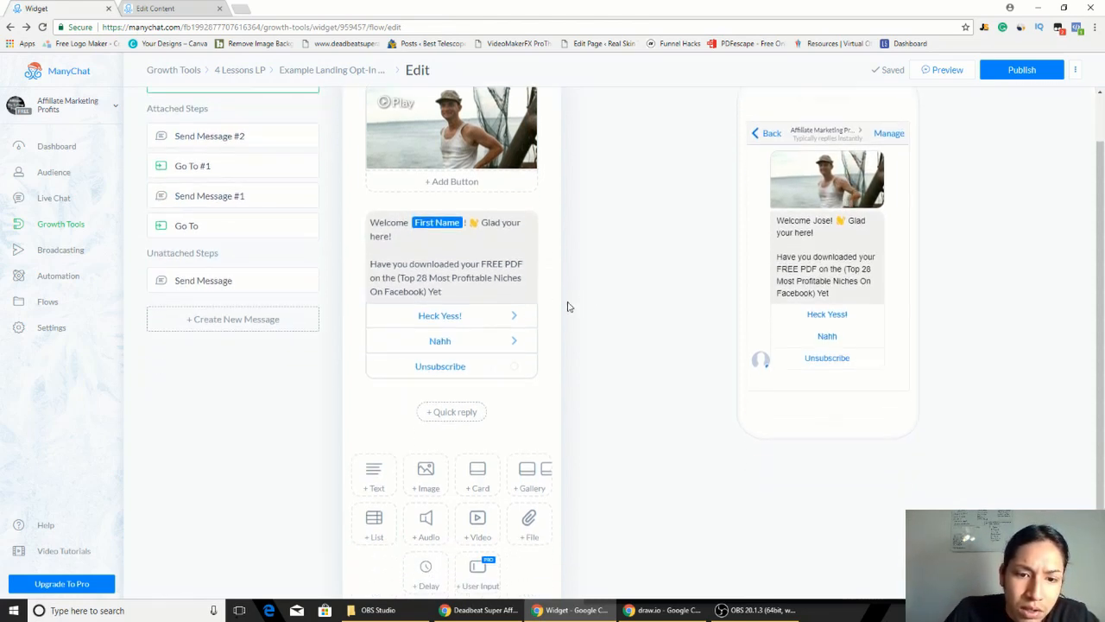
click(458, 318)
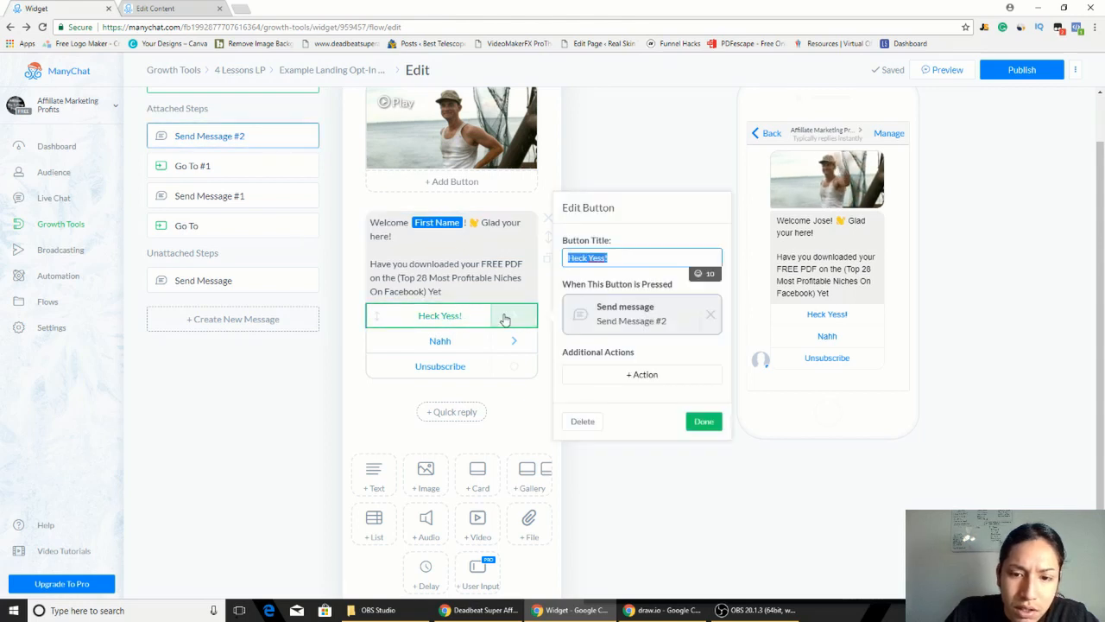
click(596, 314)
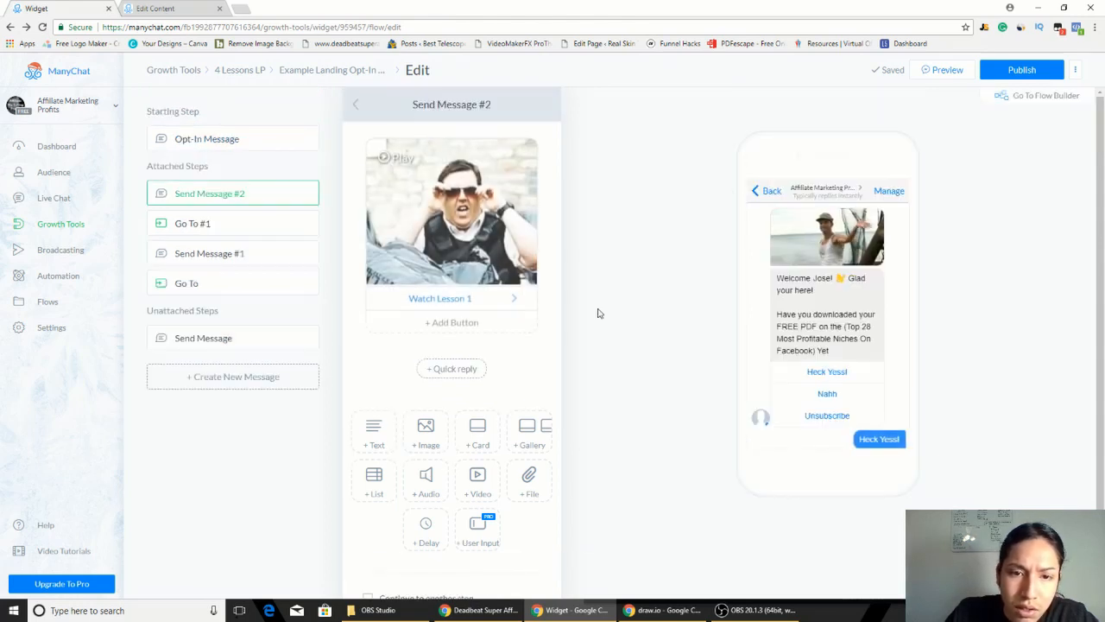
click(468, 302)
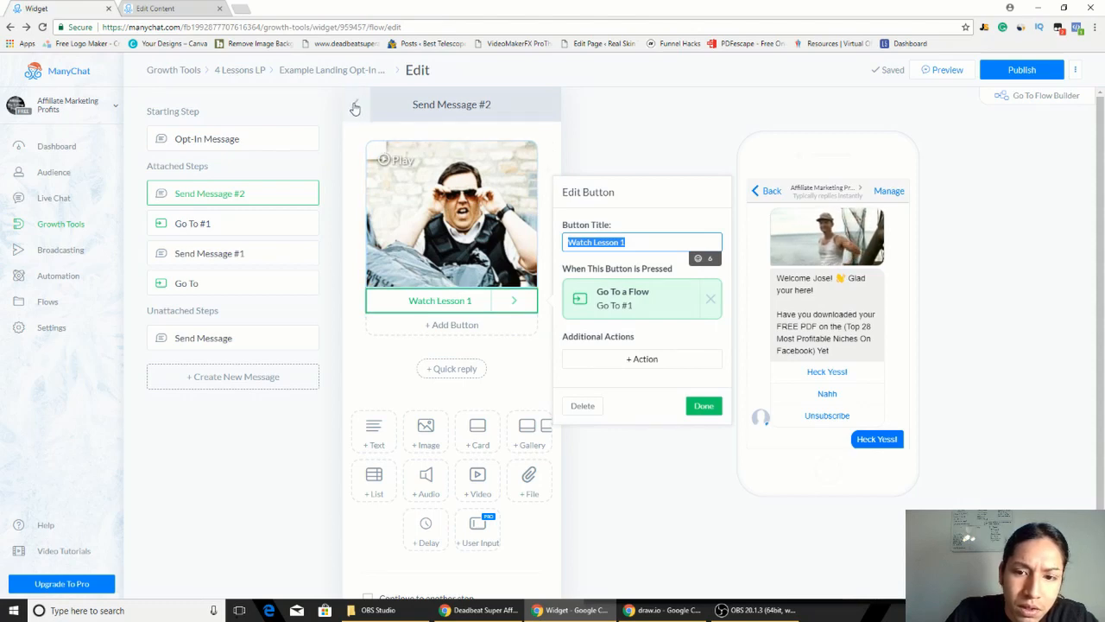
click(626, 309)
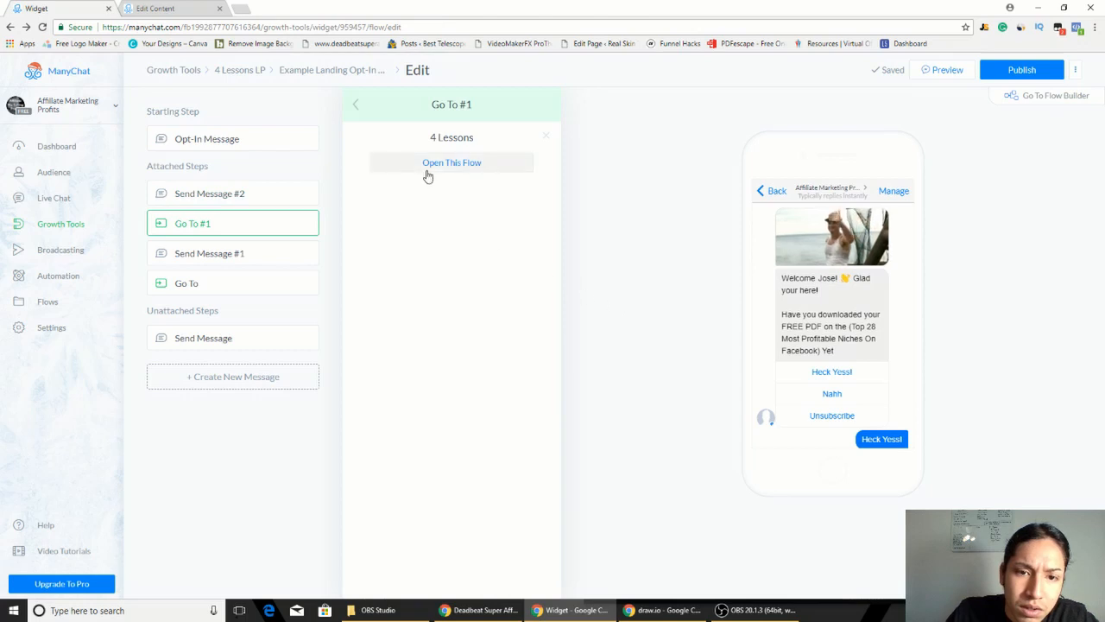
click(355, 105)
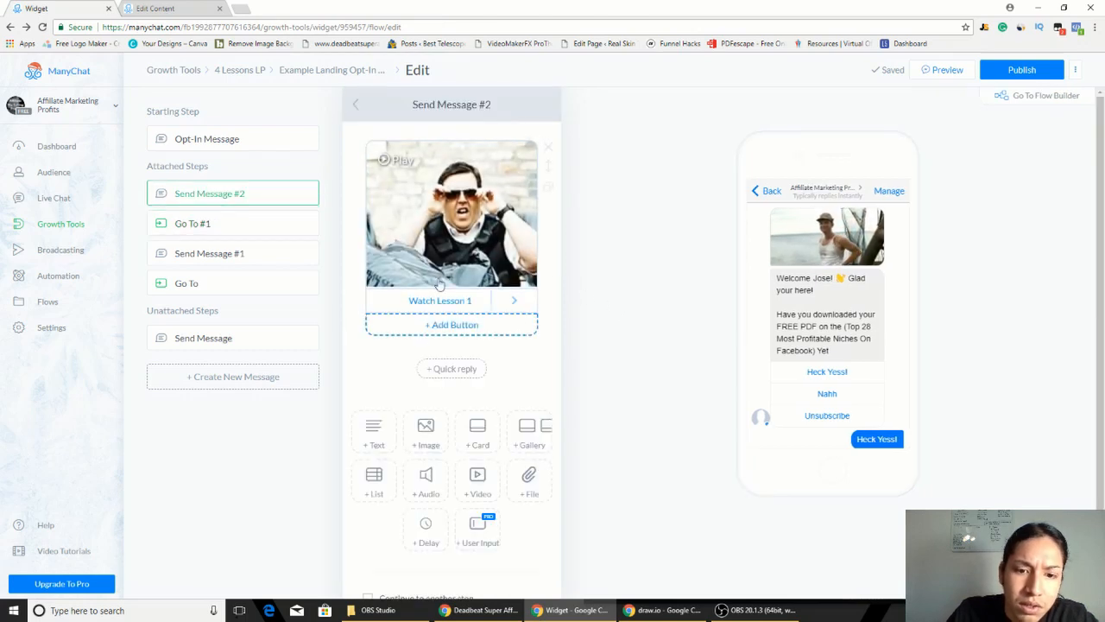
click(355, 105)
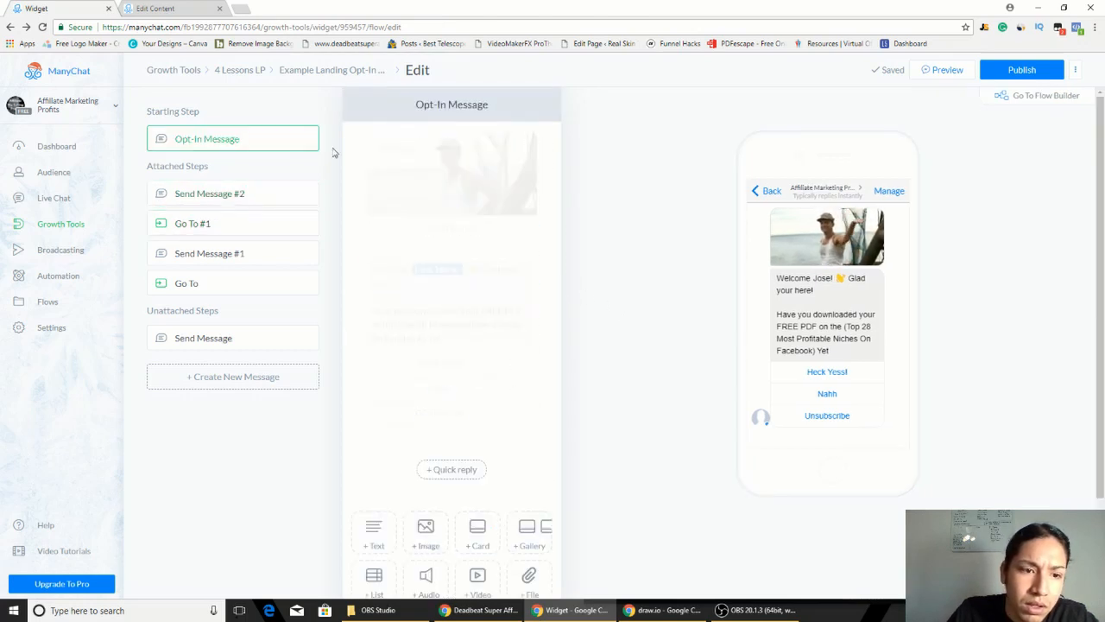
Step: Trace the Nahh button through Send Message #1's Start Lesson 1 button to its Go To step, and return to Send Message #1
click(448, 400)
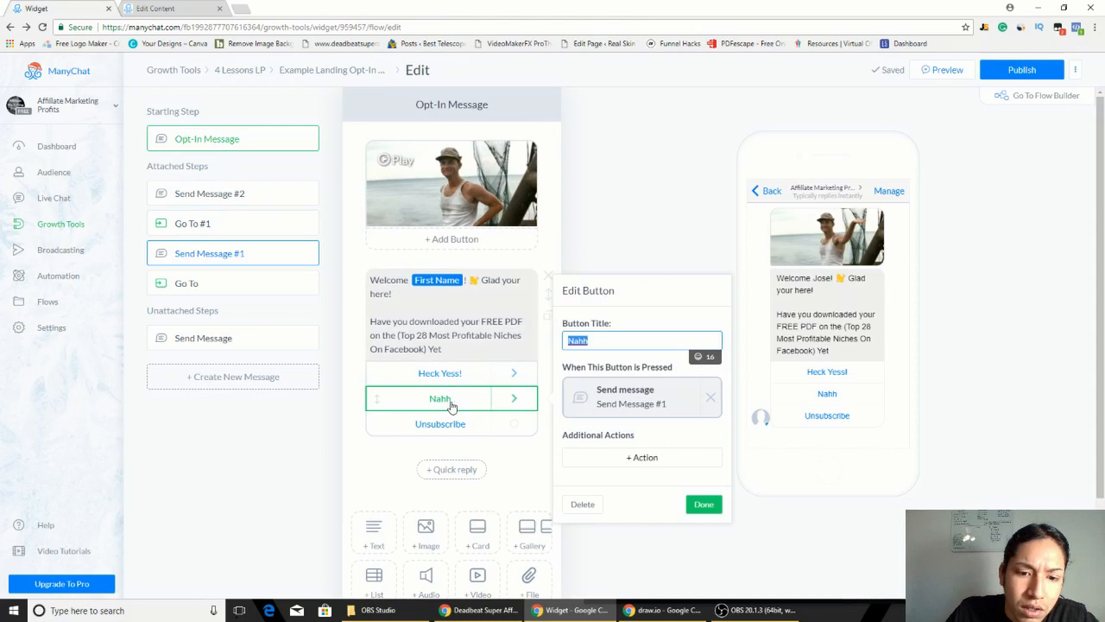
click(635, 406)
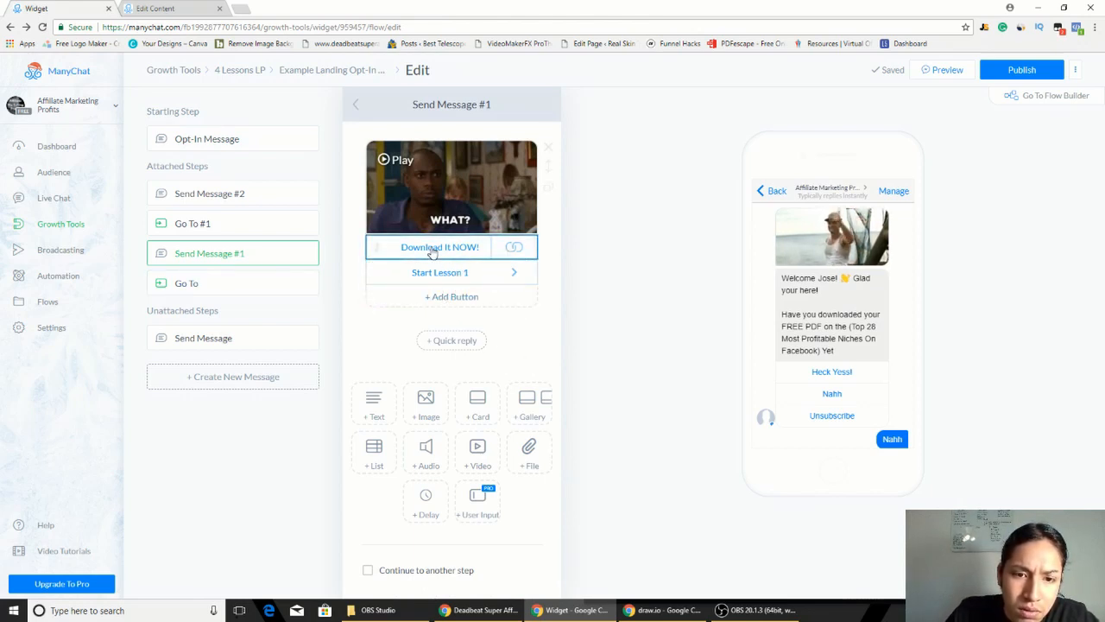
click(504, 280)
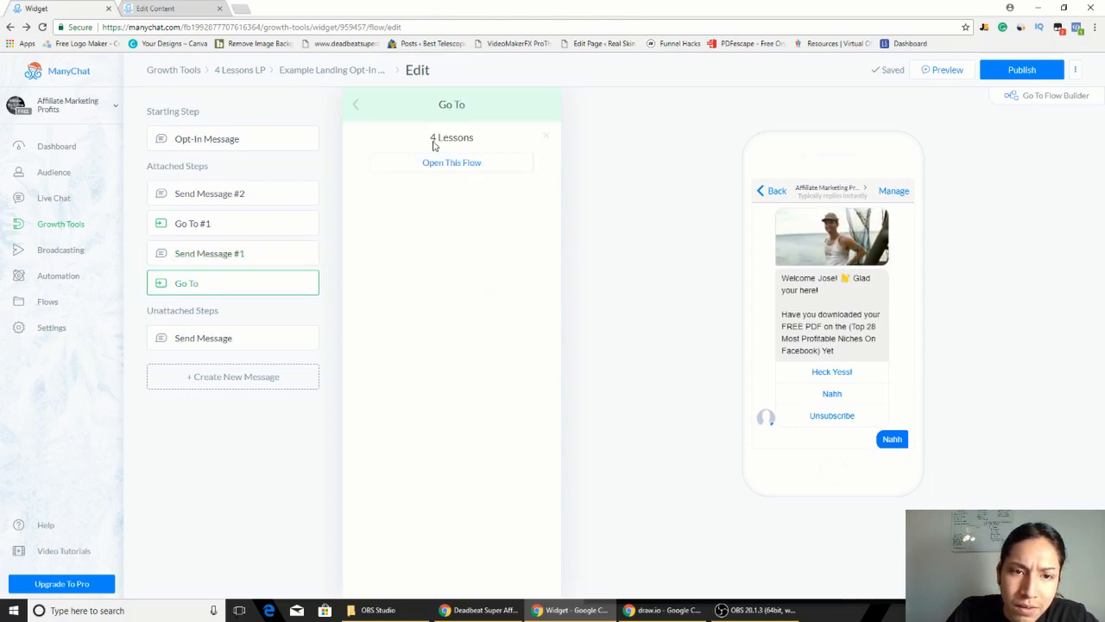
click(354, 107)
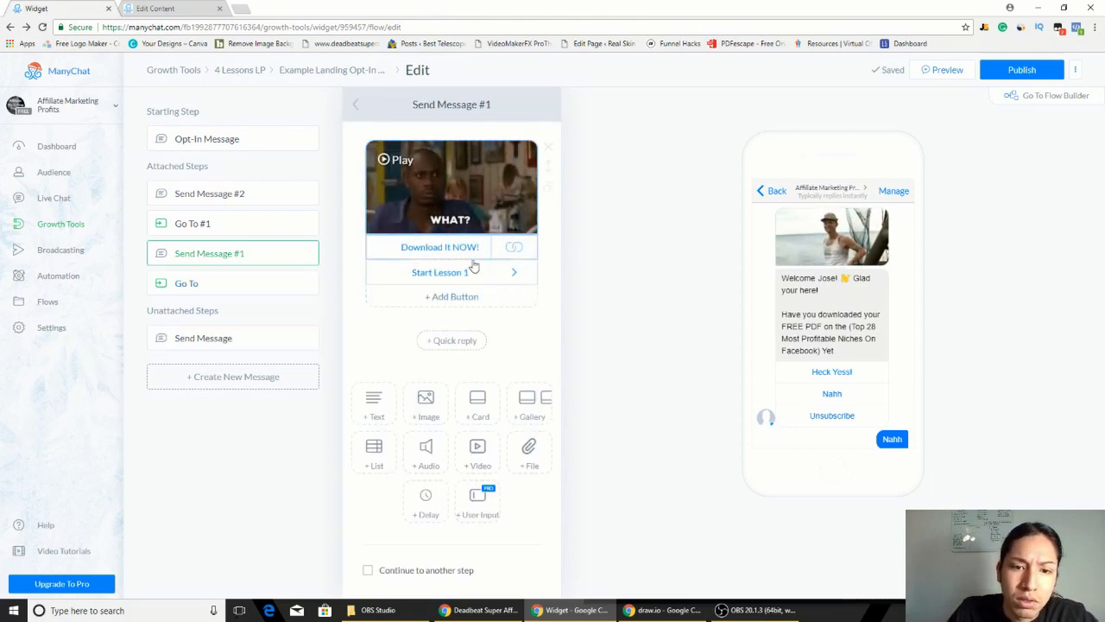
Step: Return to the Opt-In Message and check which additional action the Unsubscribe button carries
click(261, 196)
click(259, 139)
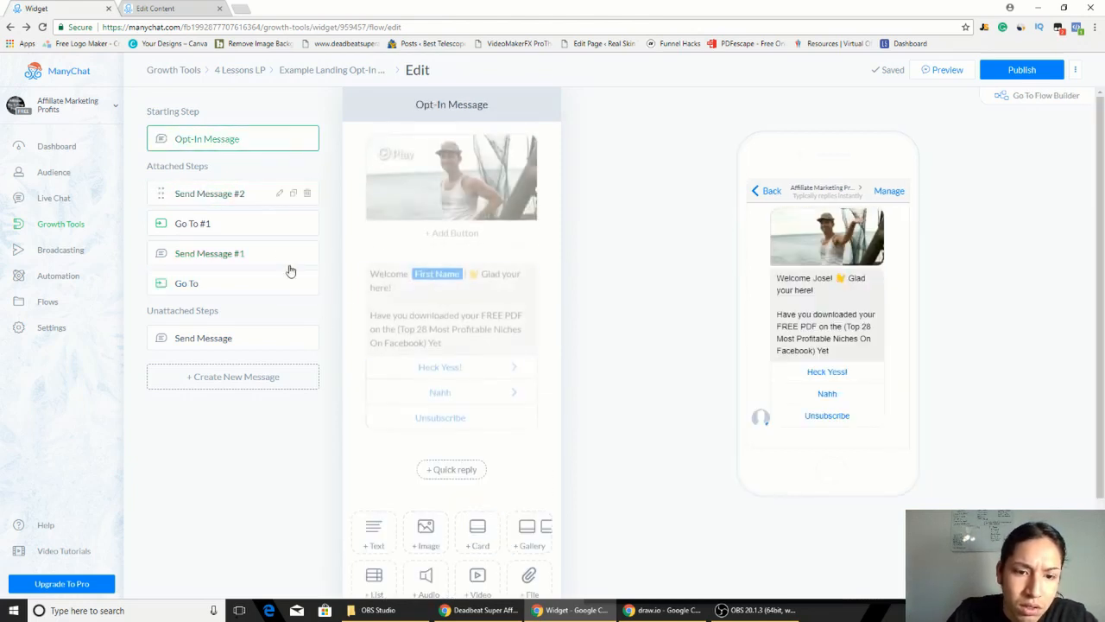
click(483, 428)
scroll(583, 419, down, 2)
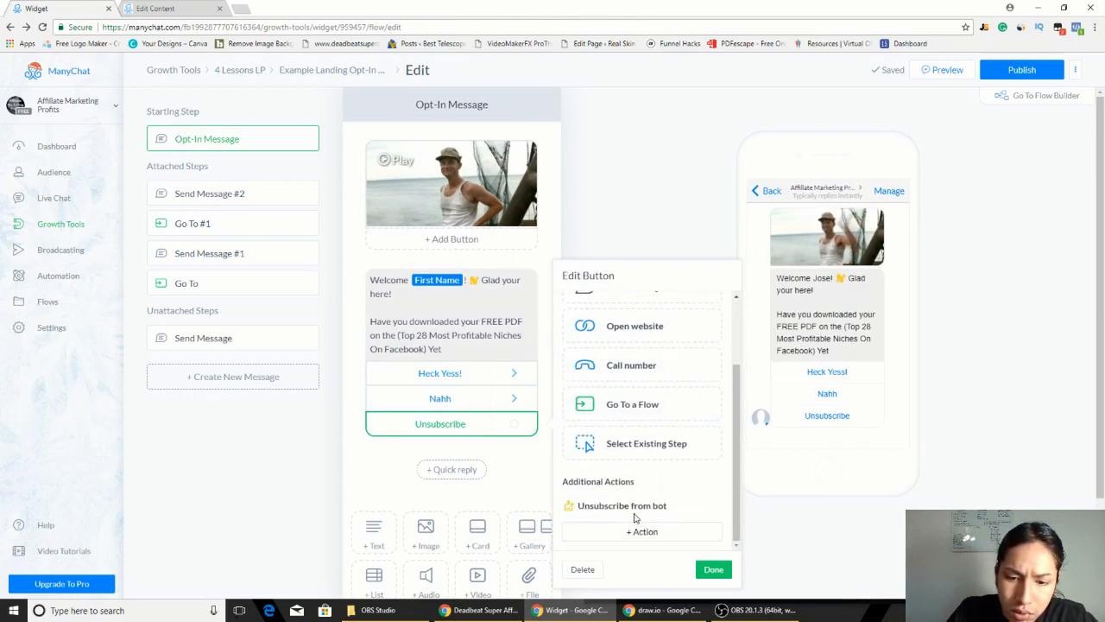
click(708, 569)
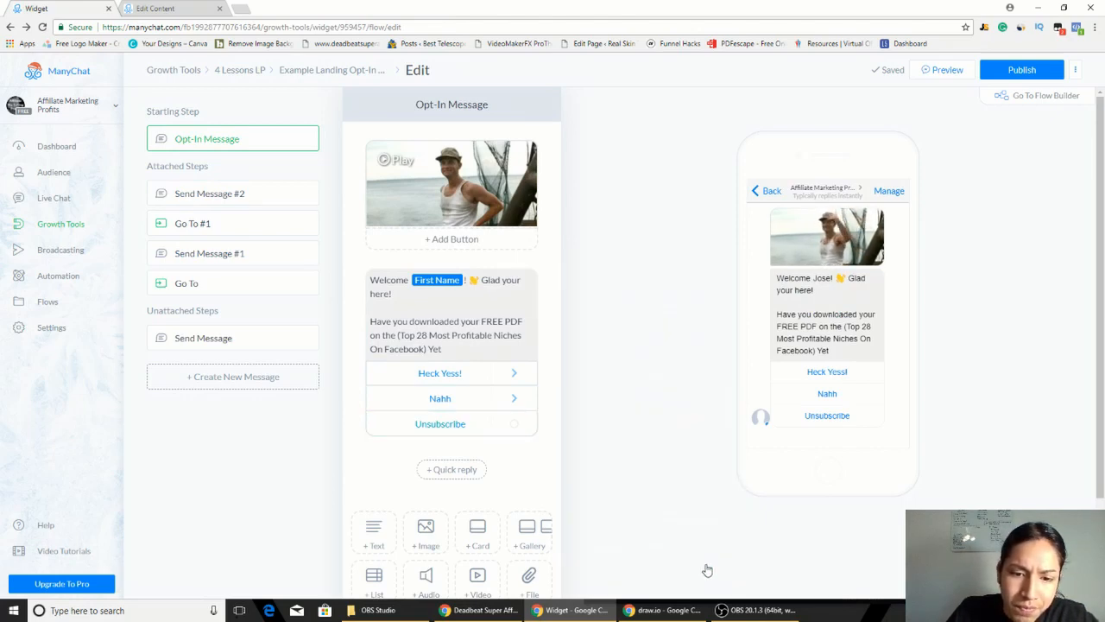
Step: Set the Opt-In Message's Unsubscribe button to send a new message, and open that message for editing
click(466, 435)
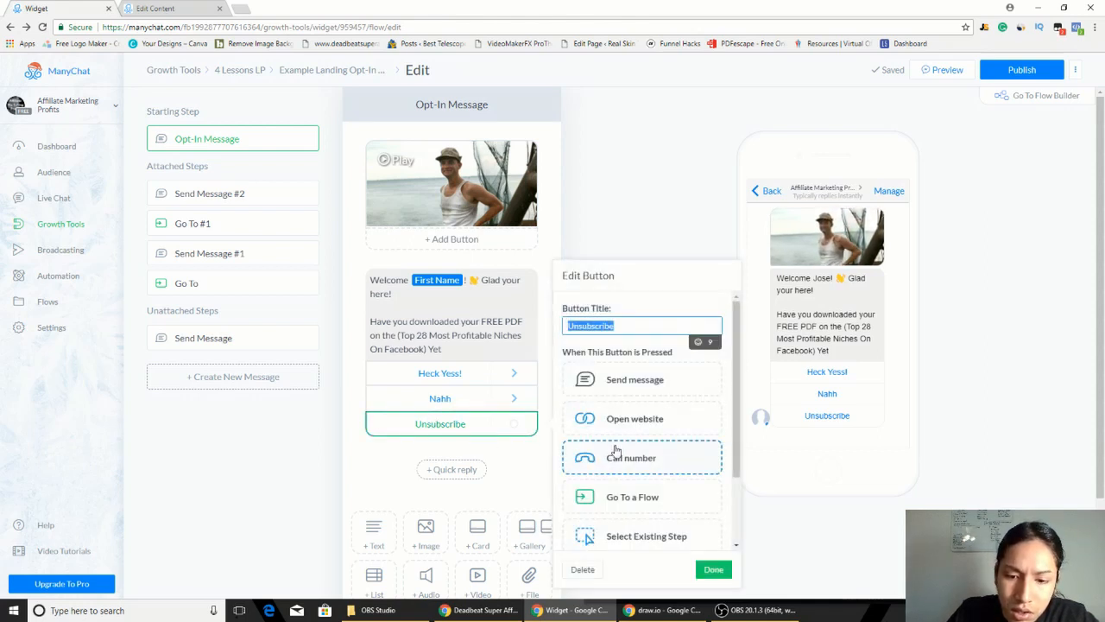
scroll(622, 454, down, 1)
scroll(623, 483, up, 1)
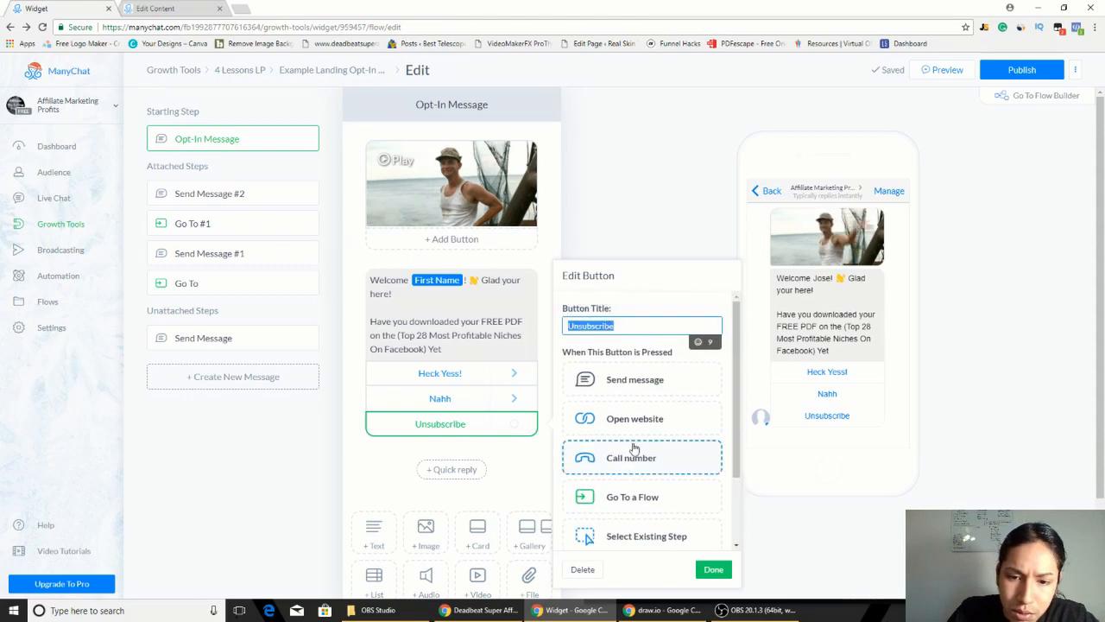
click(646, 390)
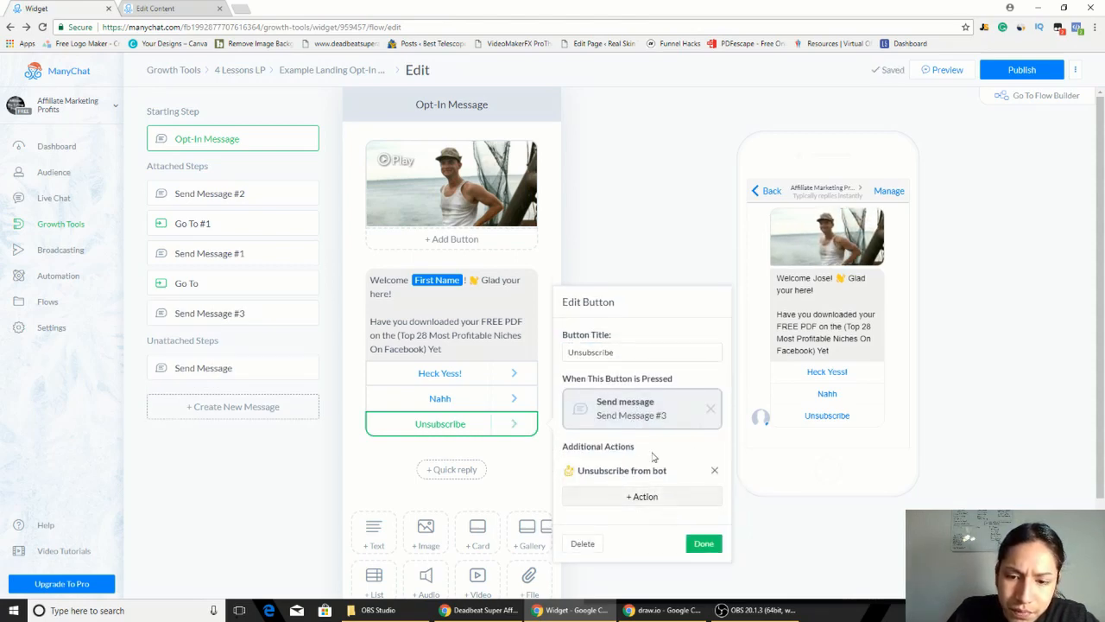
click(650, 416)
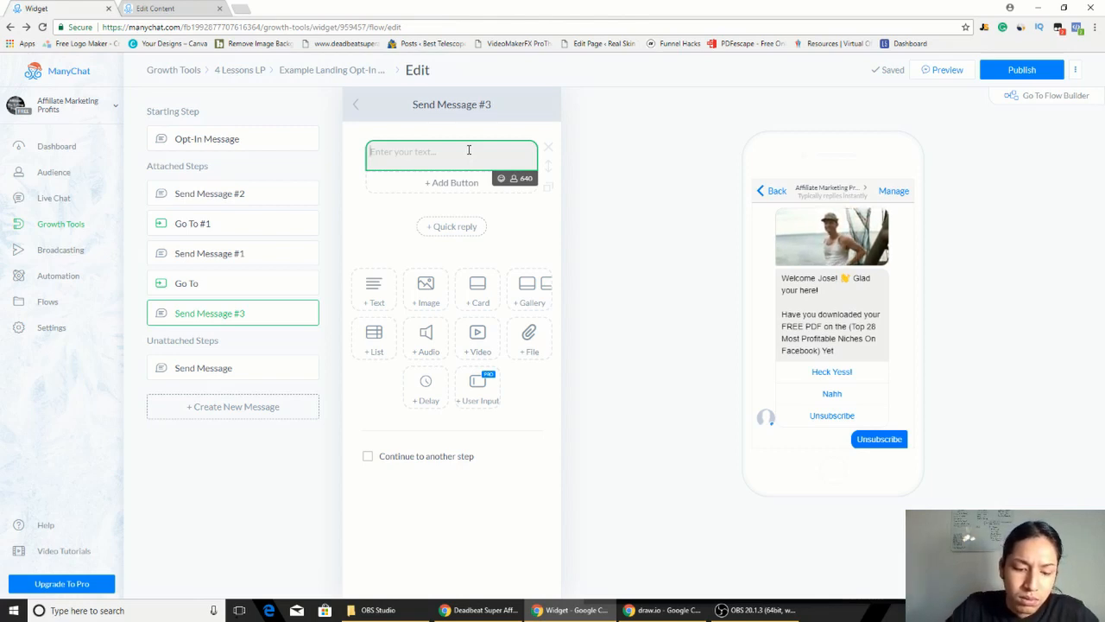
Step: Write the unsubscribe message's text as "soory to see you go if you have any question feel free to reach out to me"
text(soory to see you go)
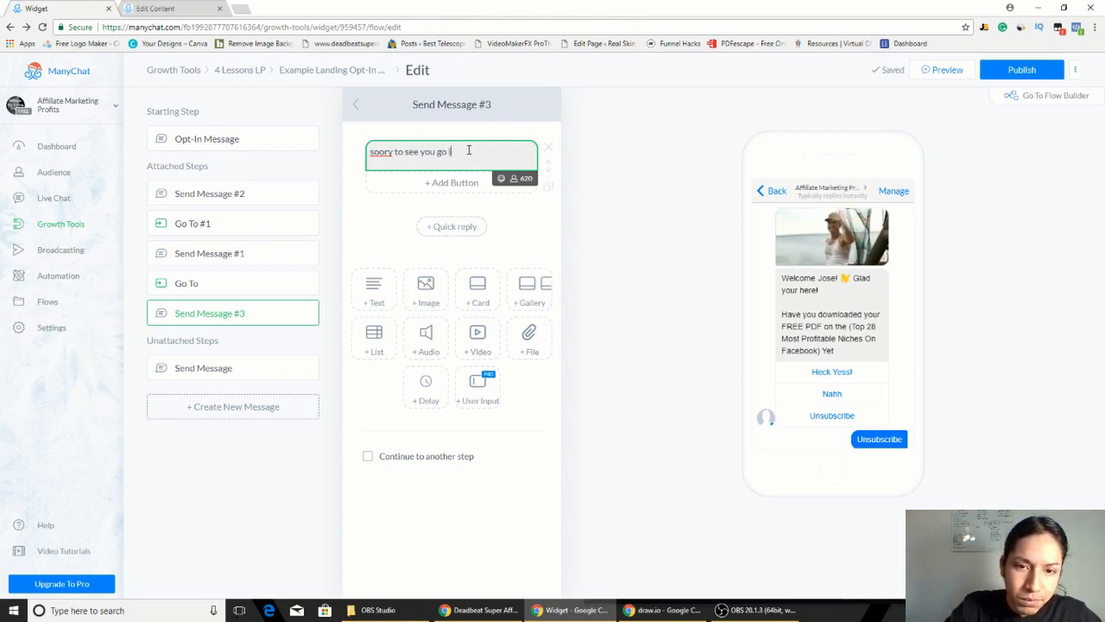
text(f you ha)
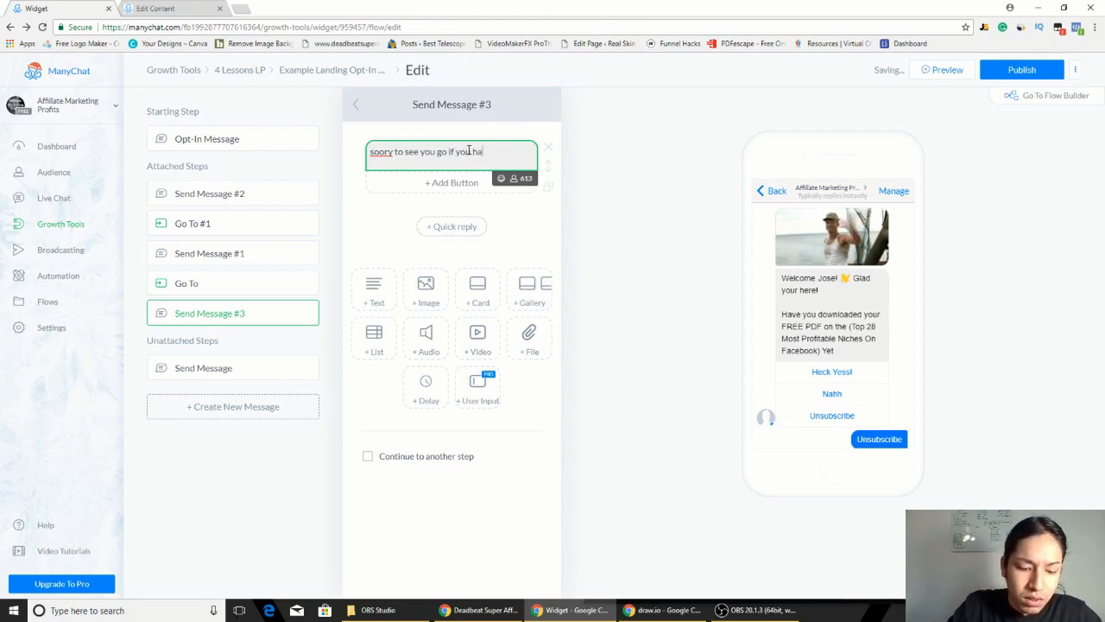
text(ve any q)
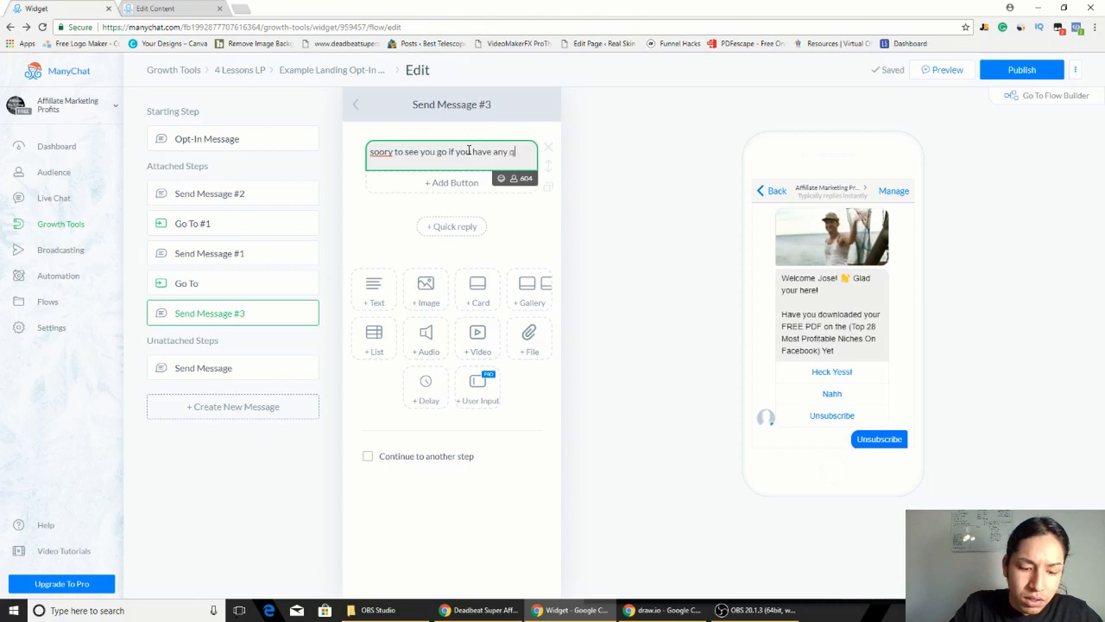
text(uestion)
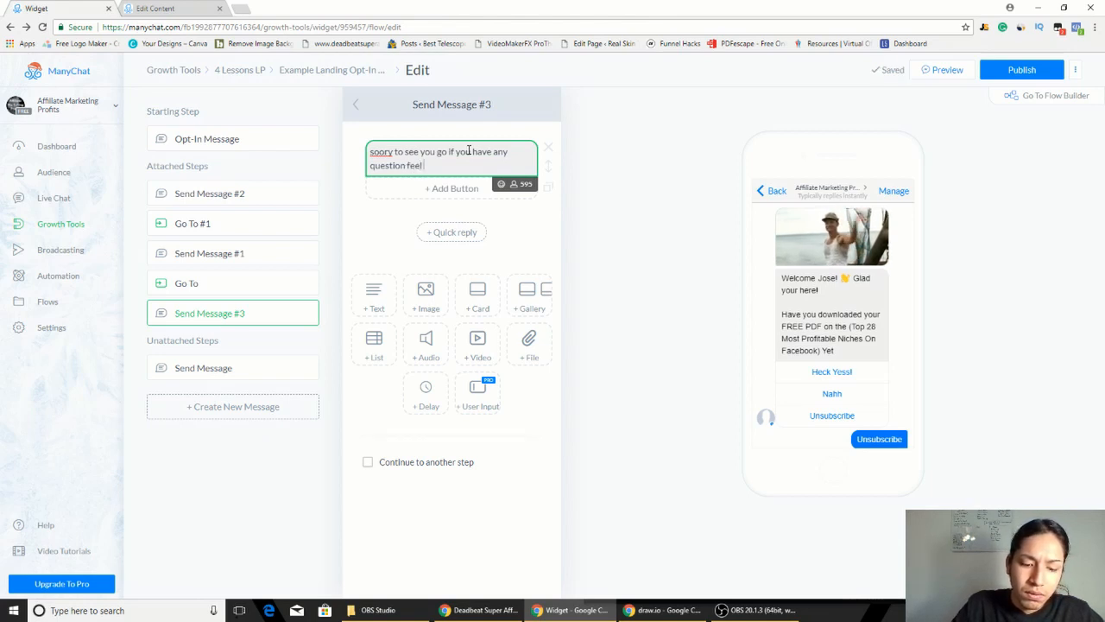
text(feel free to reach out to me)
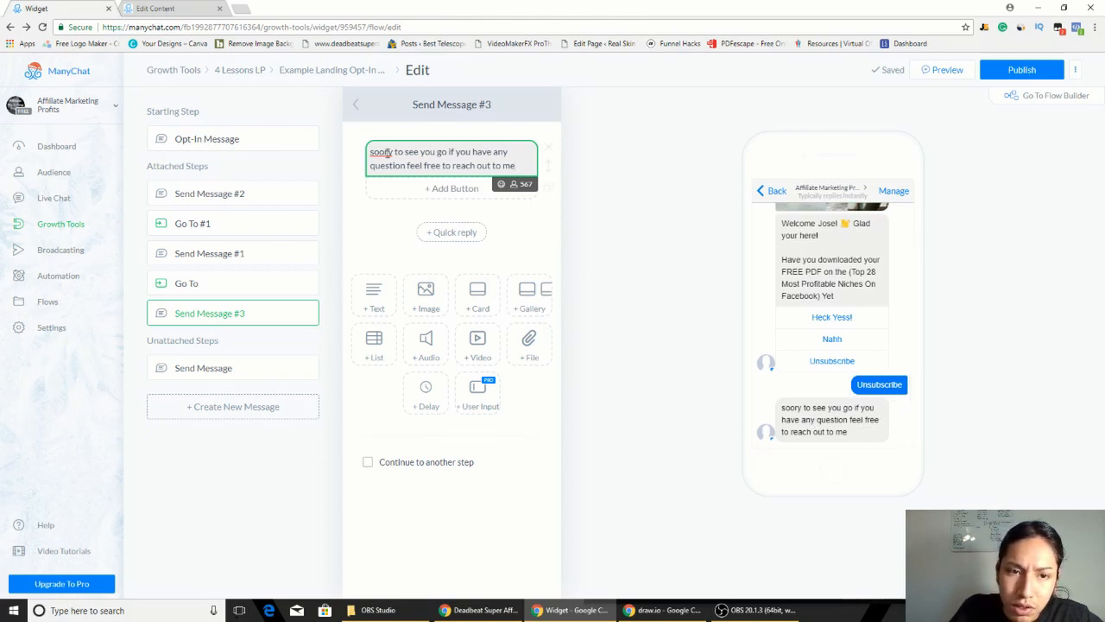
Step: Correct the misspelled first word of the unsubscribe message to "sorry", and check the message in the phone preview
right_click(388, 153)
click(384, 151)
right_click(383, 151)
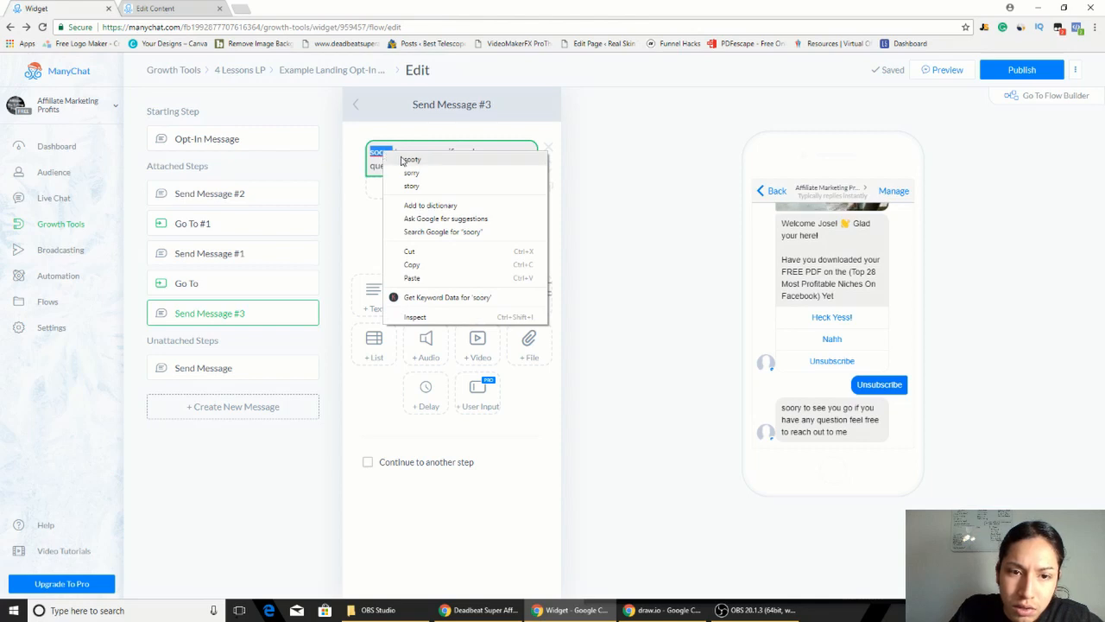
click(410, 172)
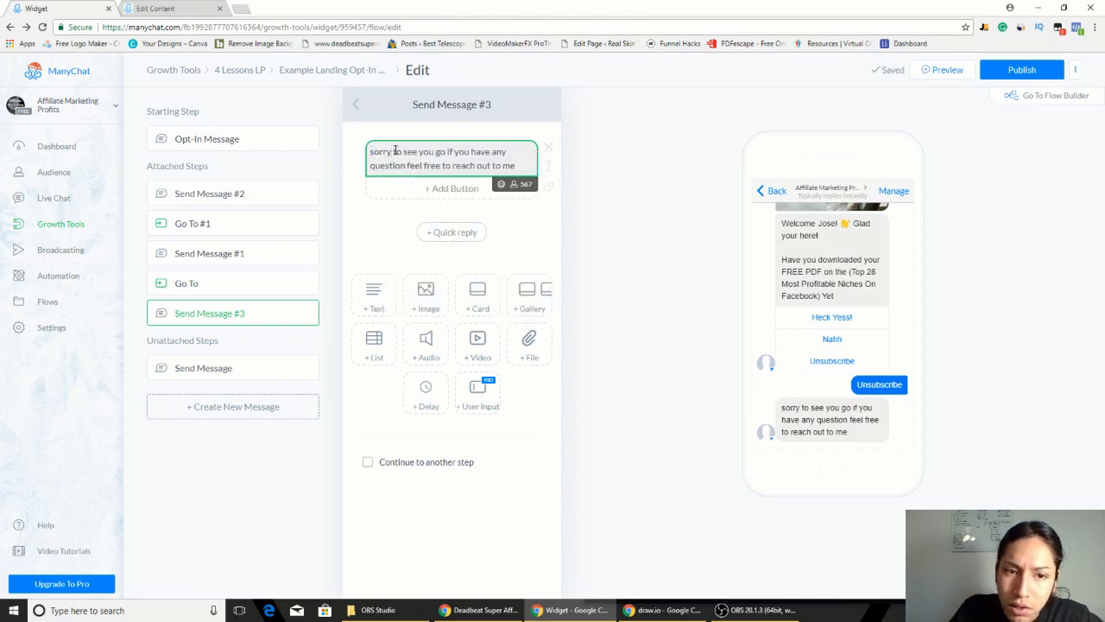
scroll(825, 261, up, 1)
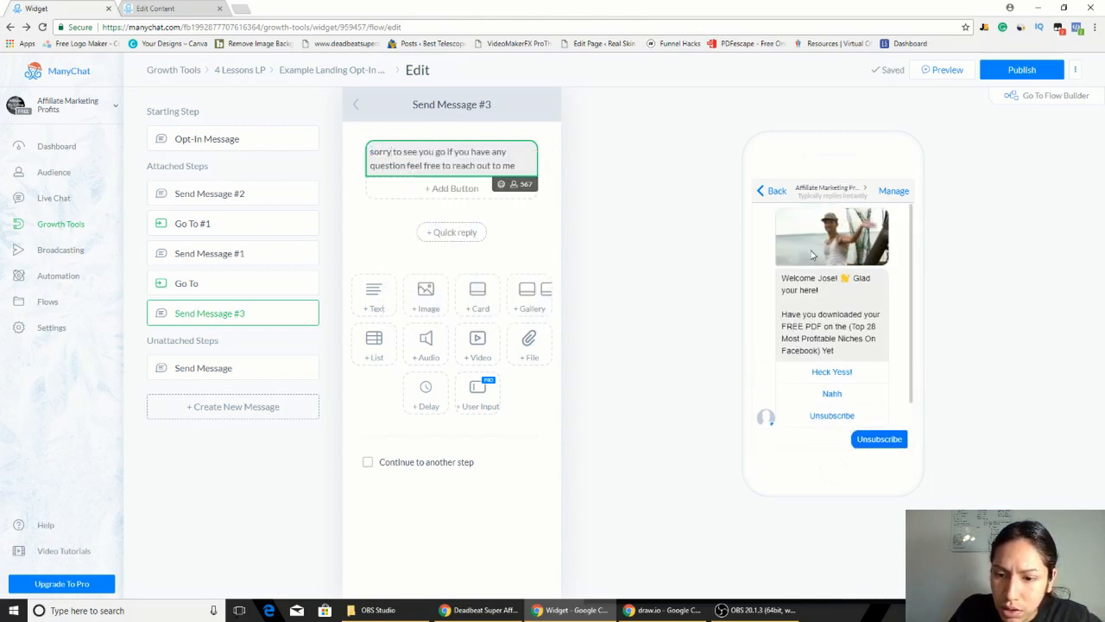
scroll(842, 338, down, 1)
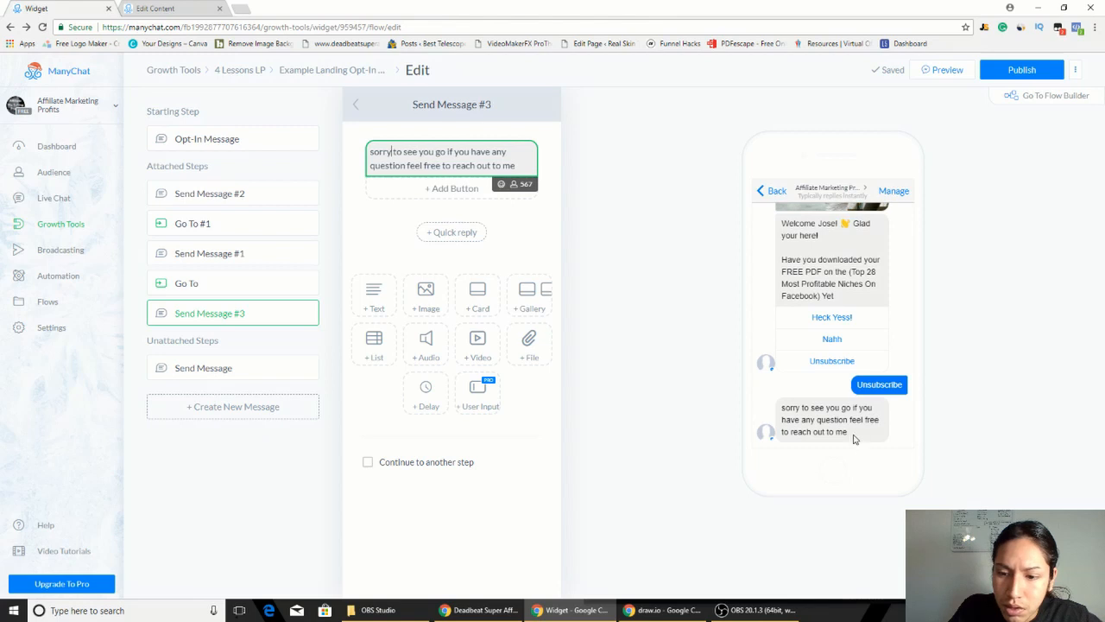
Step: Follow the Opt-In Message's Heck Yess! button to Send Message #2, and review Send Message #1 and Go To #1
click(246, 148)
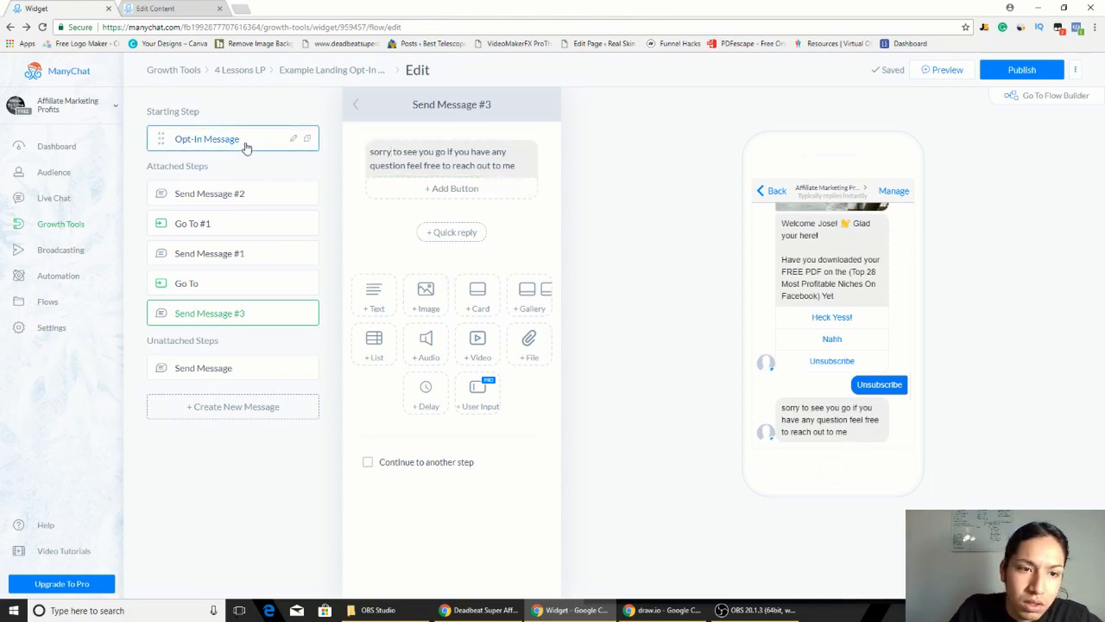
click(242, 195)
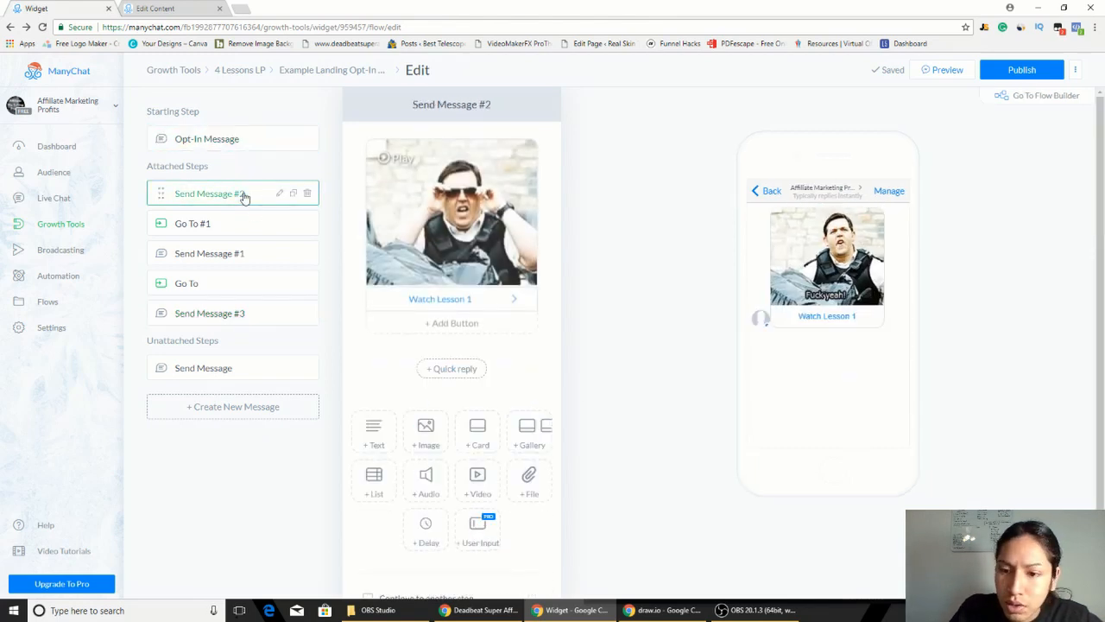
click(234, 141)
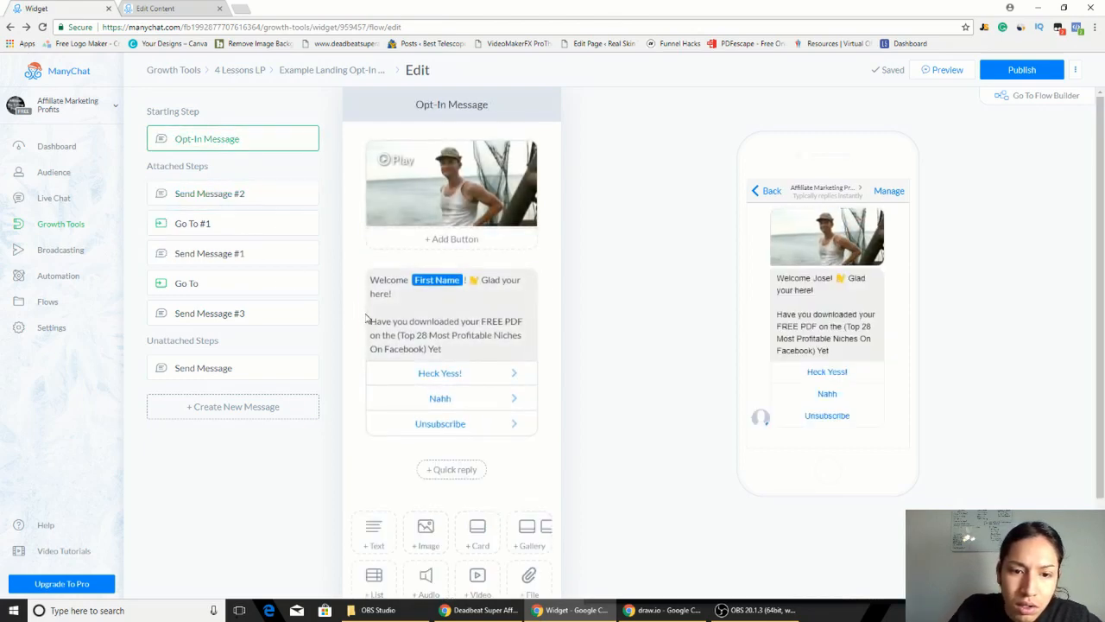
click(469, 372)
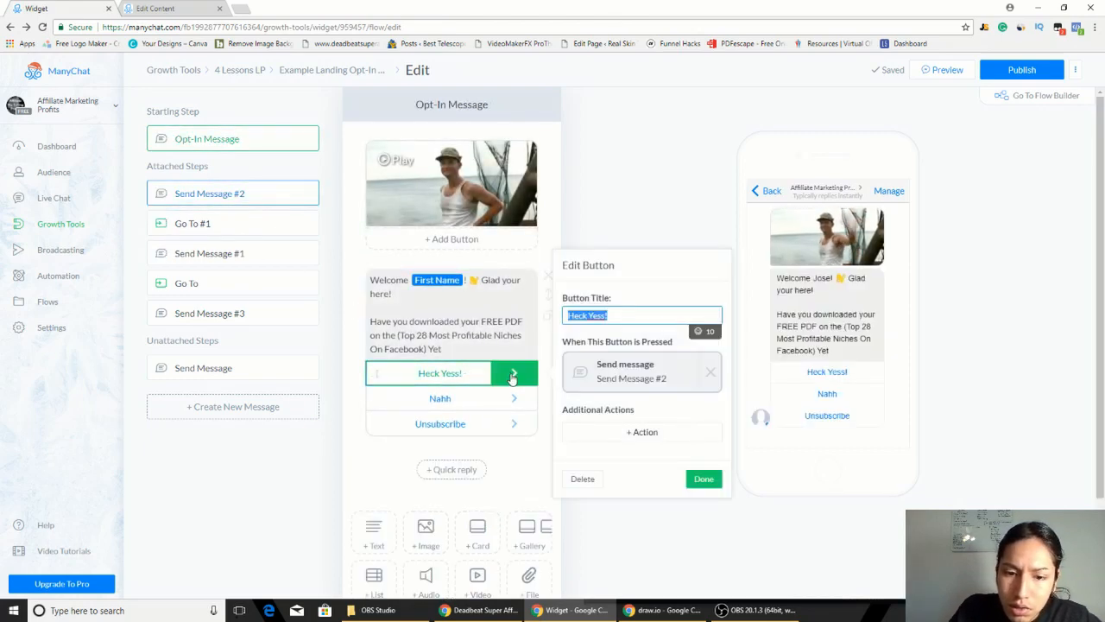
click(512, 378)
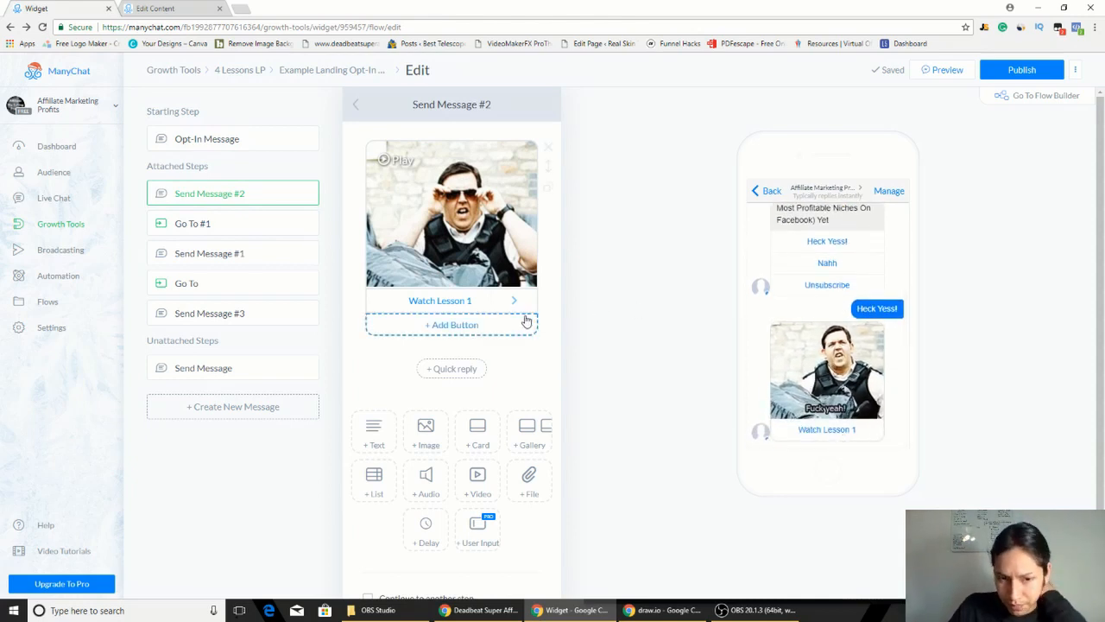
click(242, 150)
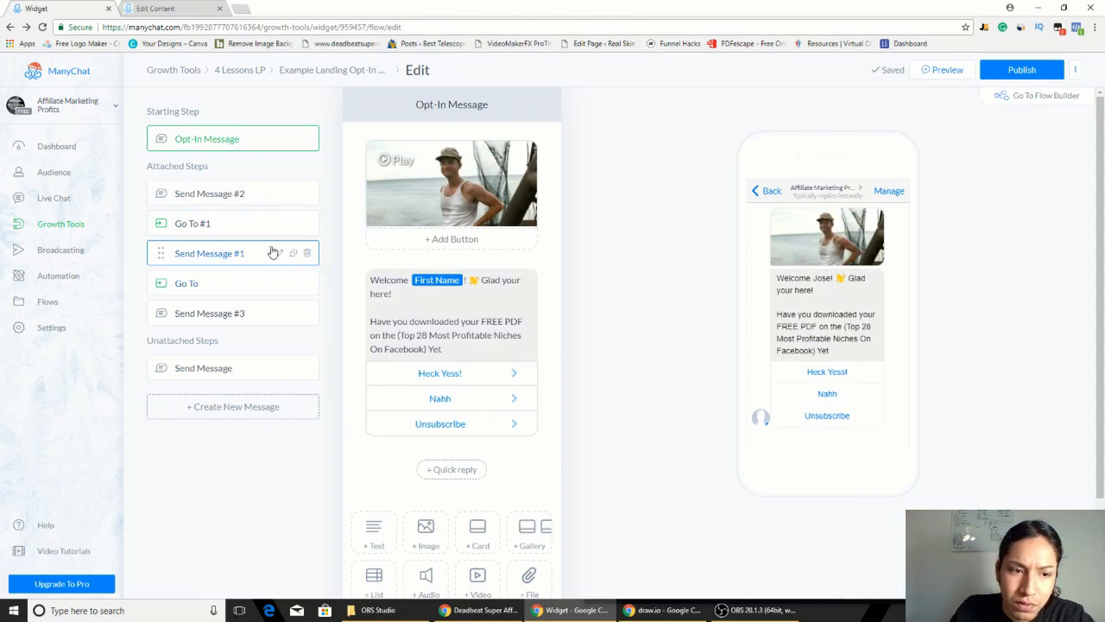
click(240, 257)
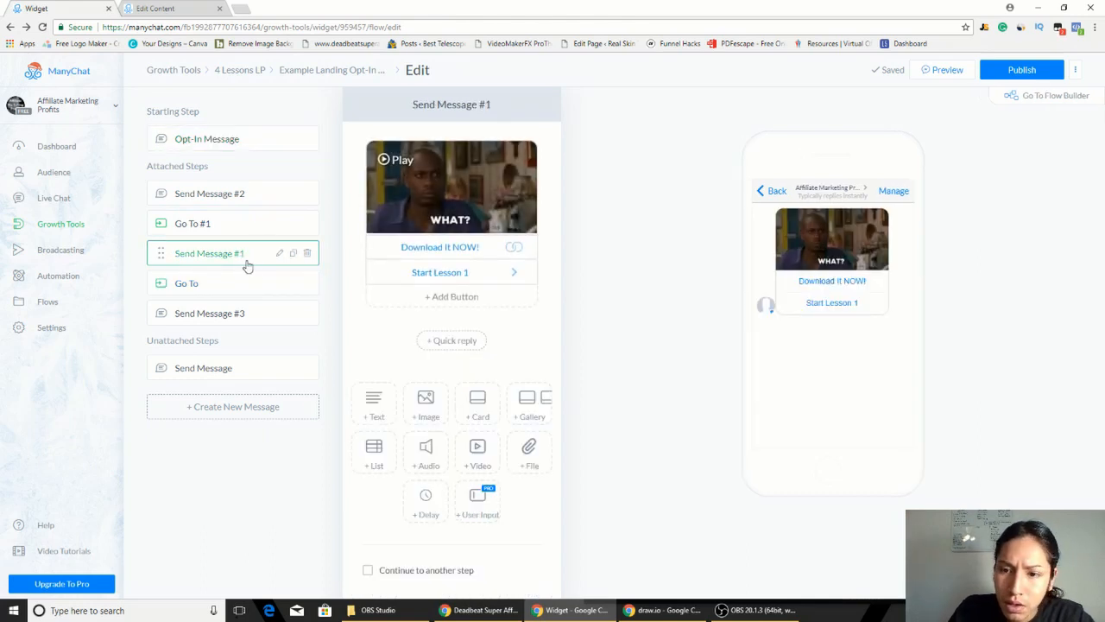
click(236, 229)
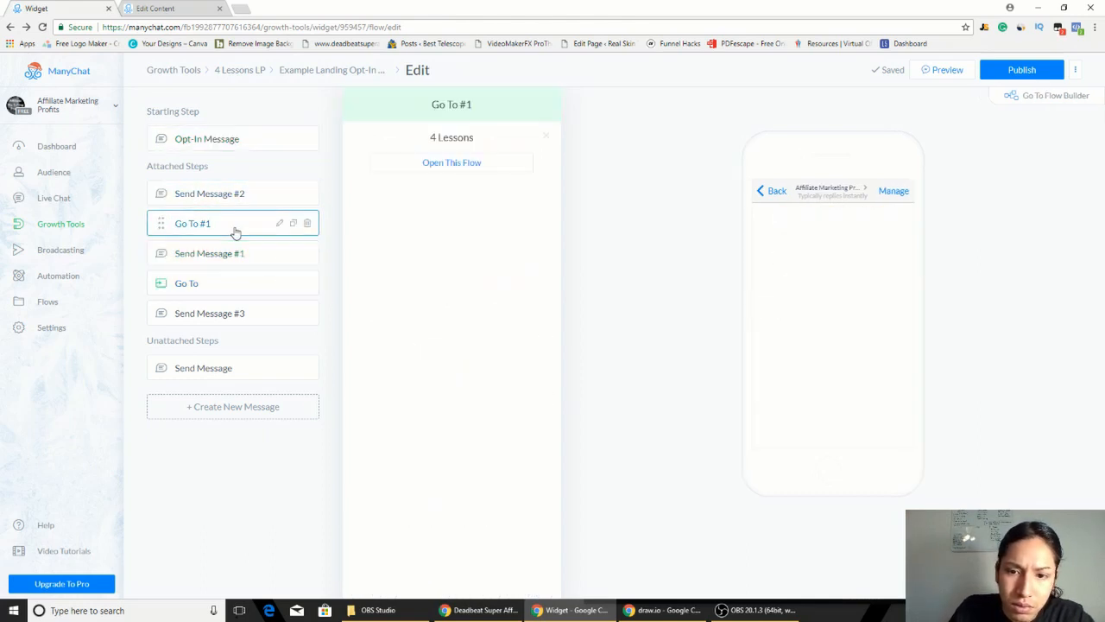
Step: Follow the Opt-In Message's Nahh button to Send Message #1, and retitle its Start Lesson 1 button "Then Start Lesson 1"
click(239, 140)
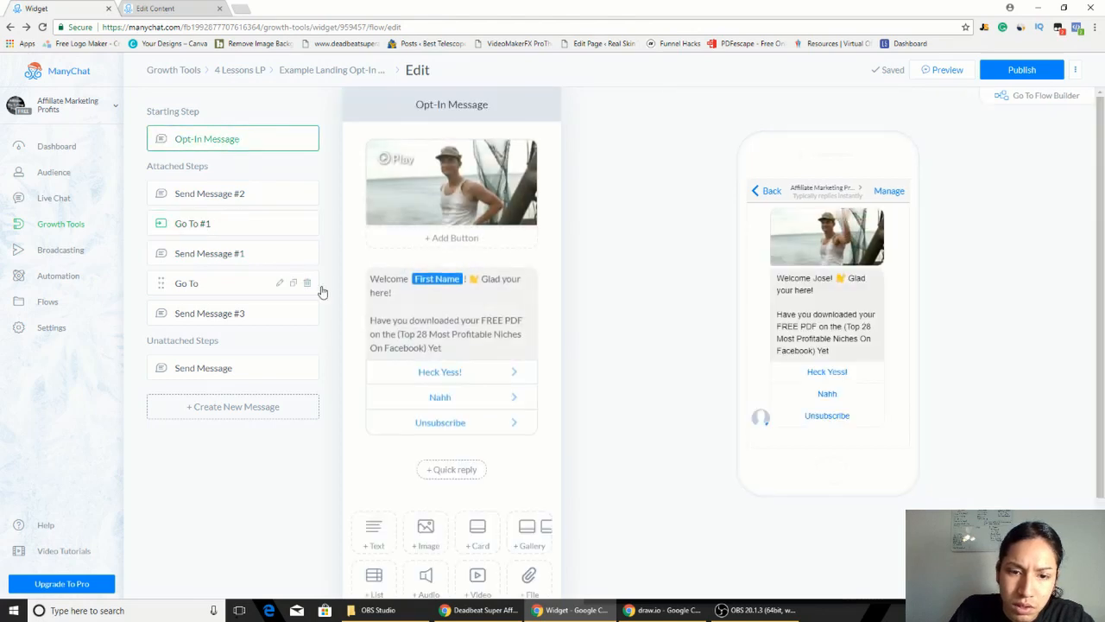
click(478, 400)
click(514, 400)
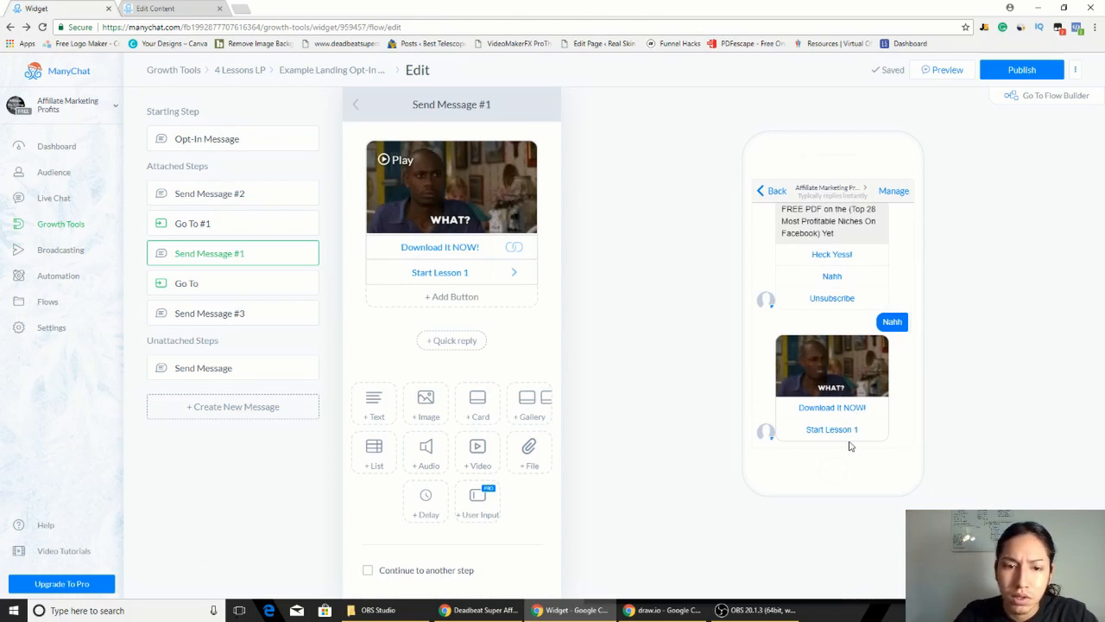
click(447, 276)
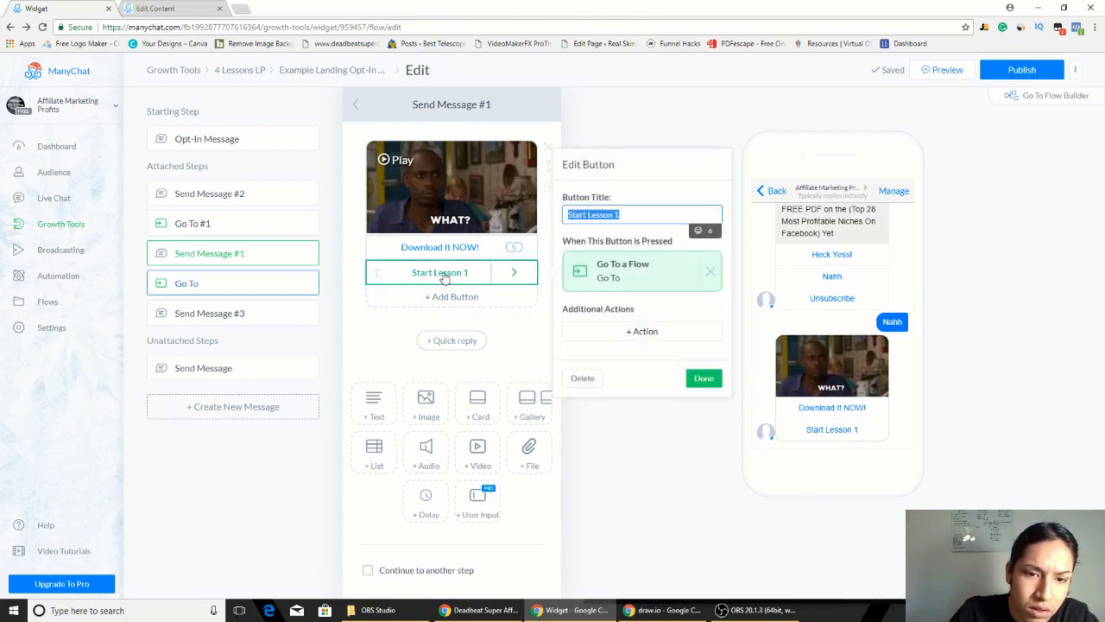
click(630, 214)
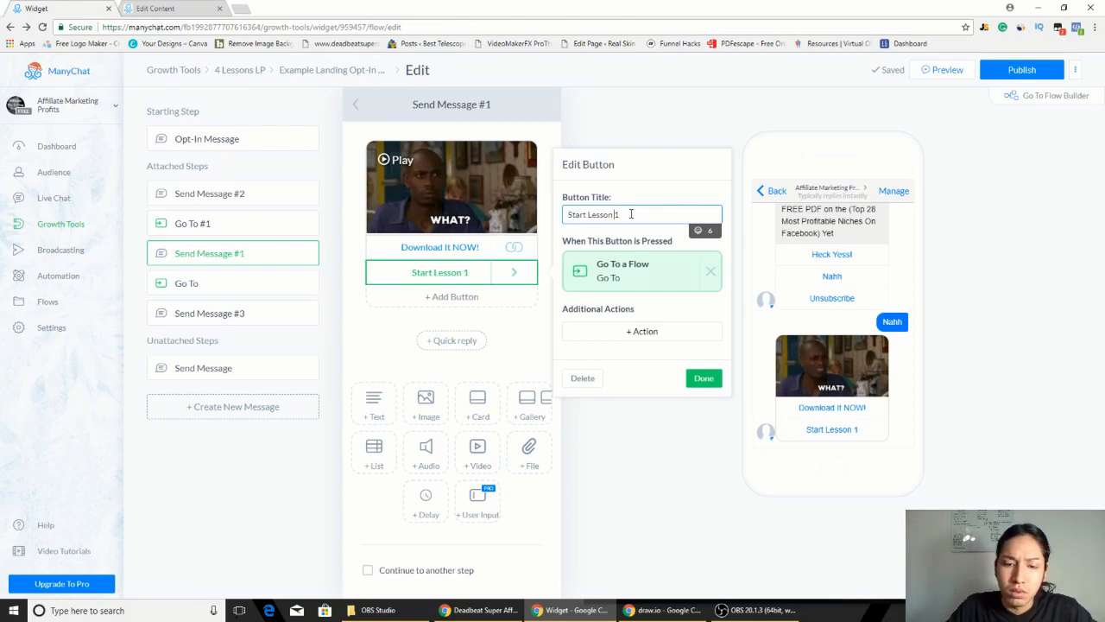
key(Home)
text(Then)
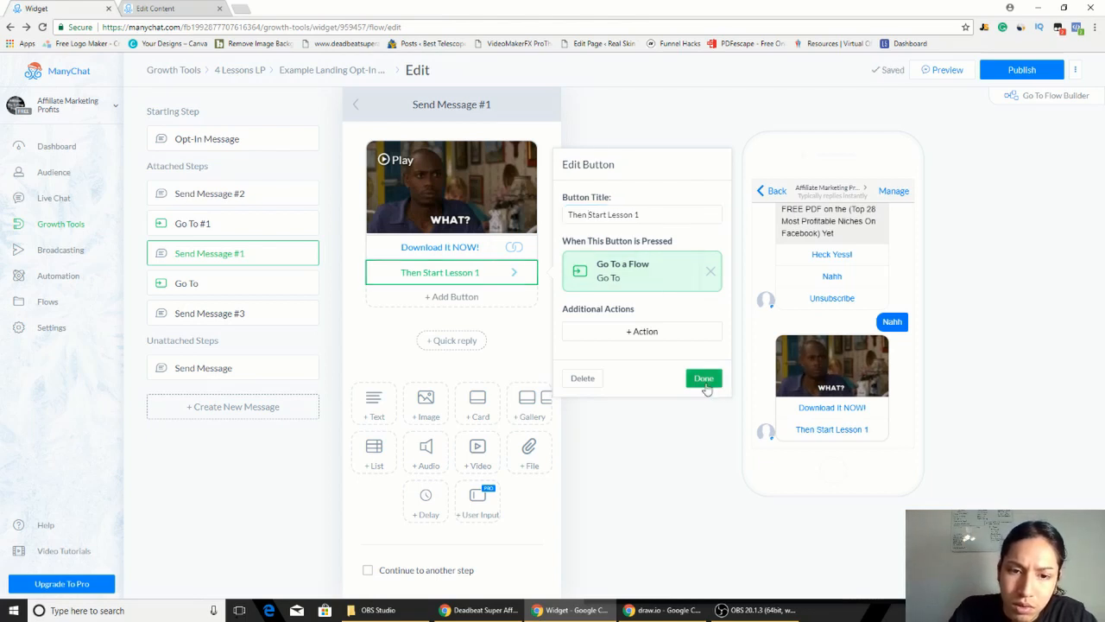
click(704, 381)
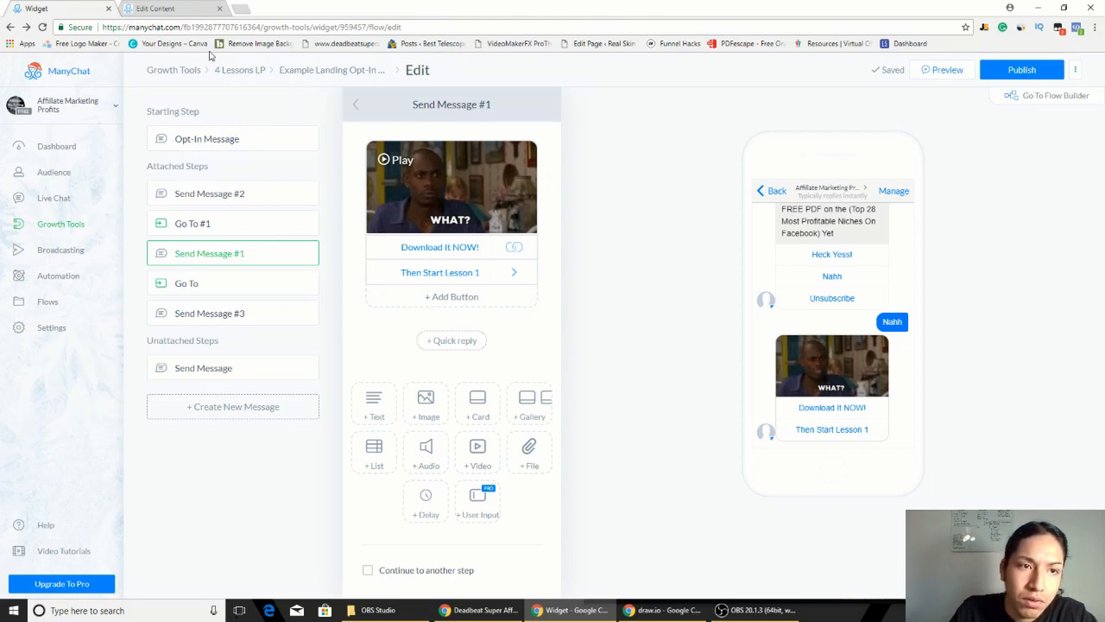
Step: In the 4 Lessons flow's browser tab, try to publish the flow, and delete the Hell Yess! button from its message
click(184, 7)
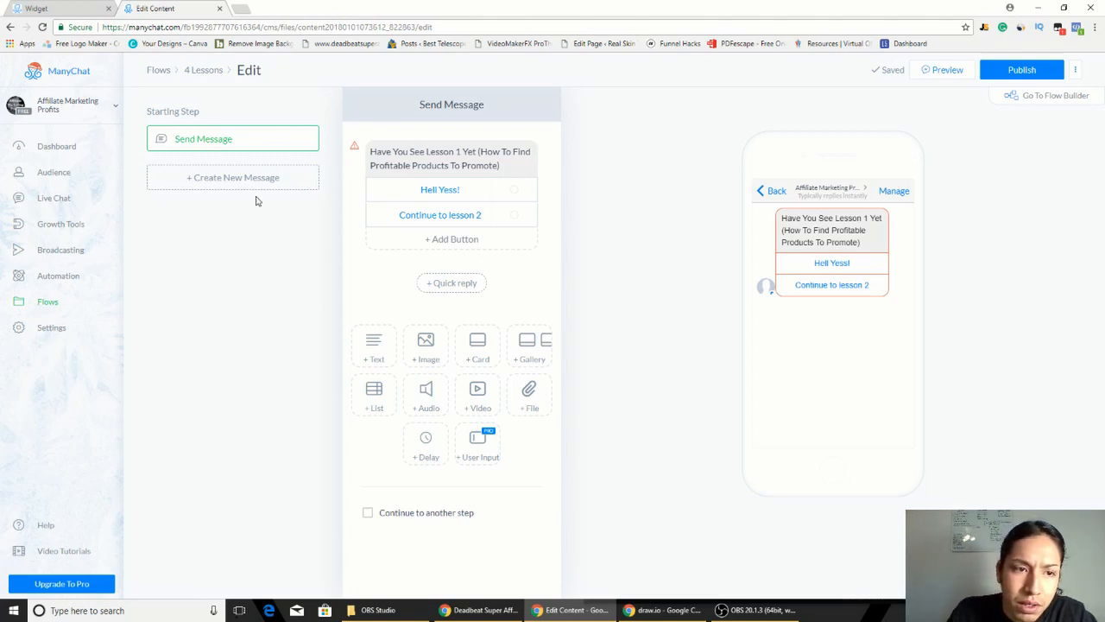
click(1014, 73)
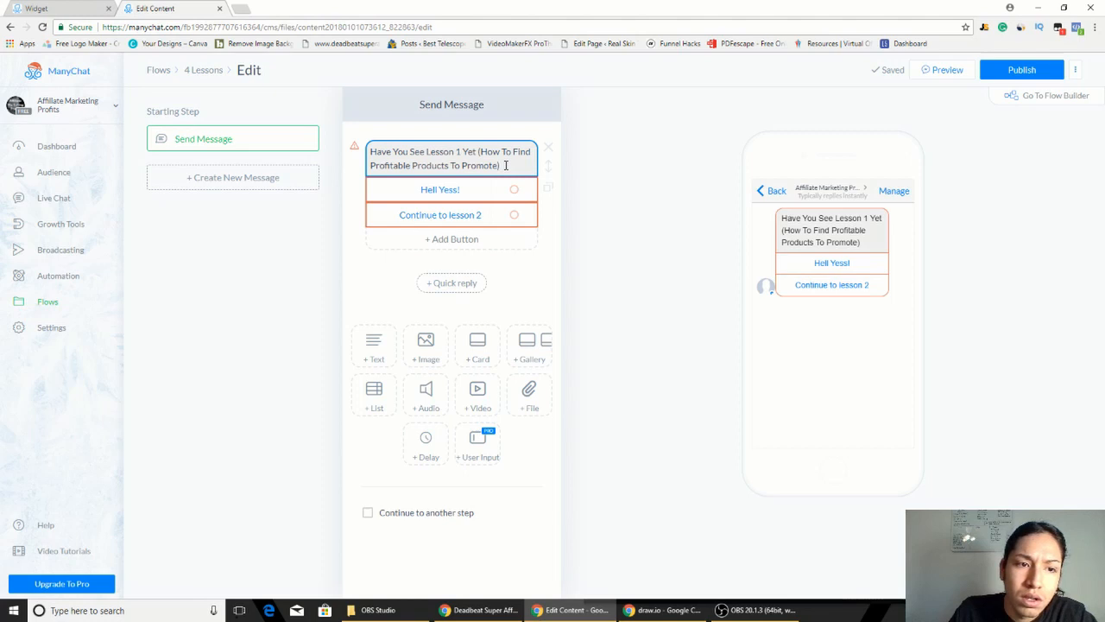
drag(506, 165, 369, 158)
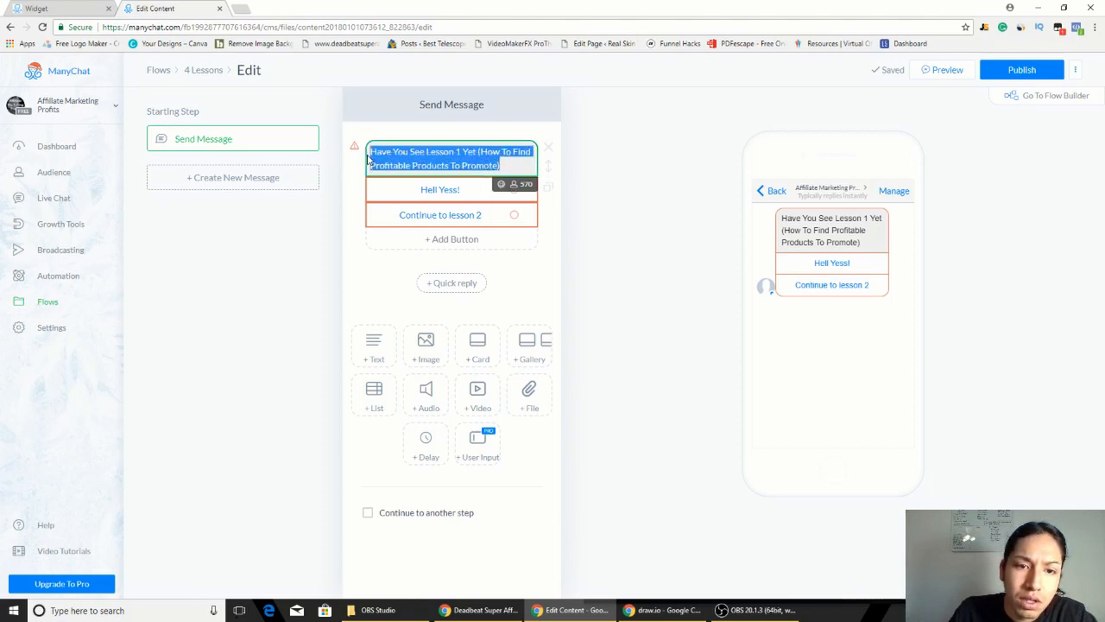
click(469, 192)
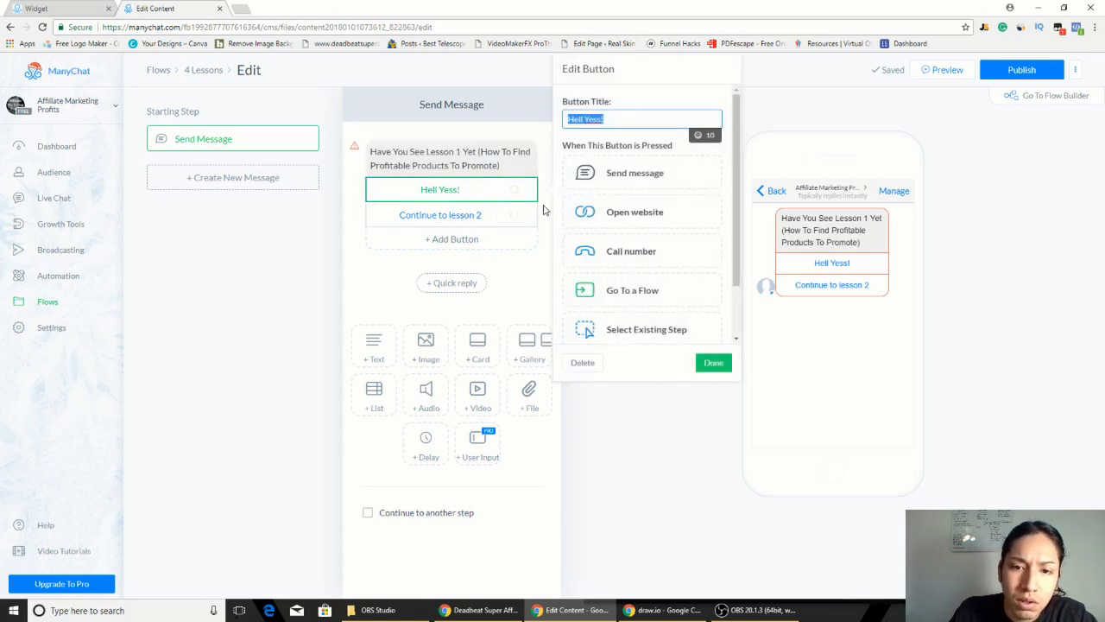
click(593, 371)
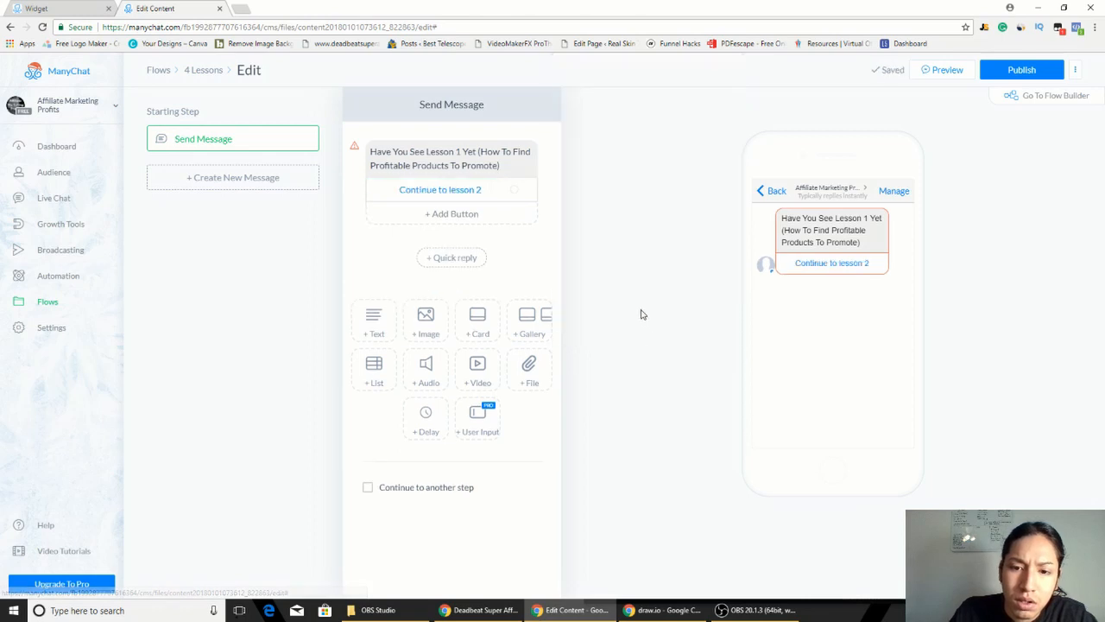
Step: Retitle the message's "Continue to lesson 2" button "Wacth Lesson 1 NOW"
click(478, 195)
click(667, 119)
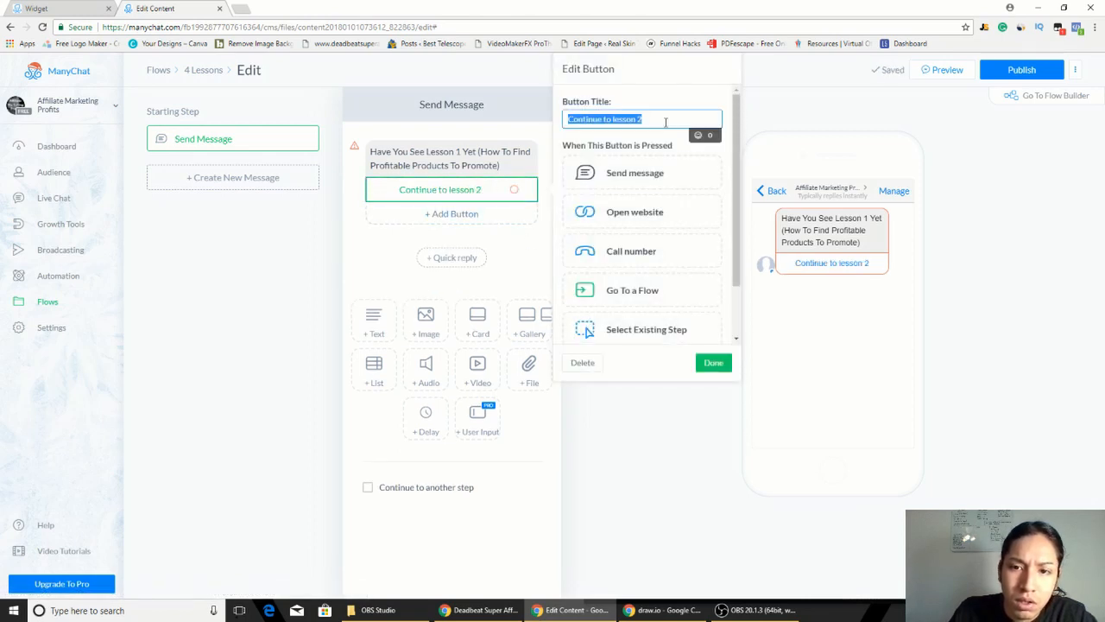
click(666, 122)
key(BackSpace)
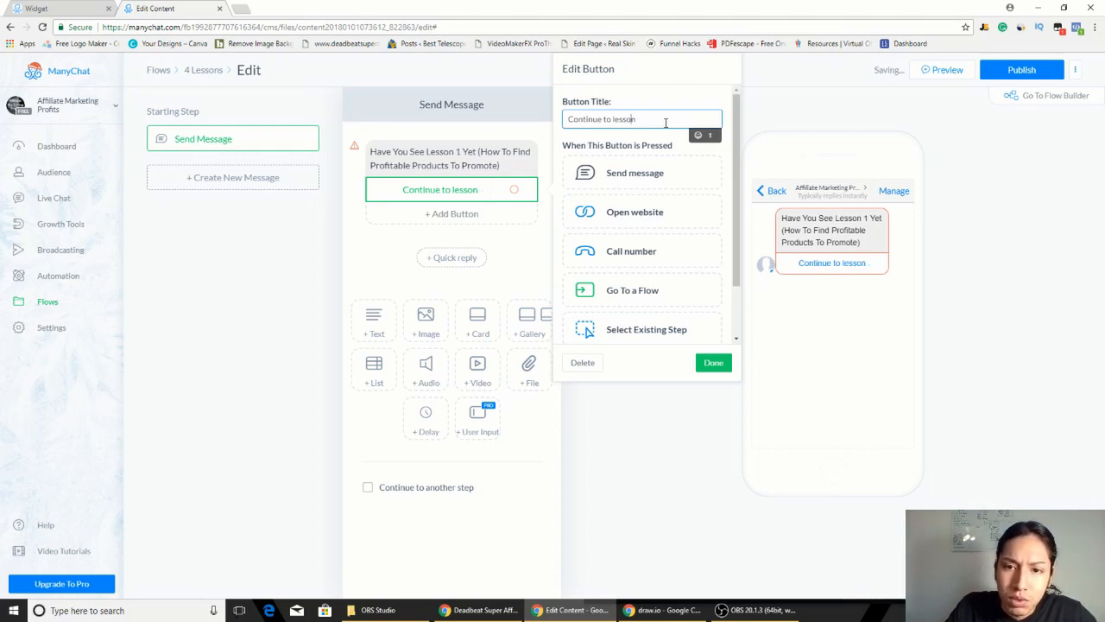
text(1)
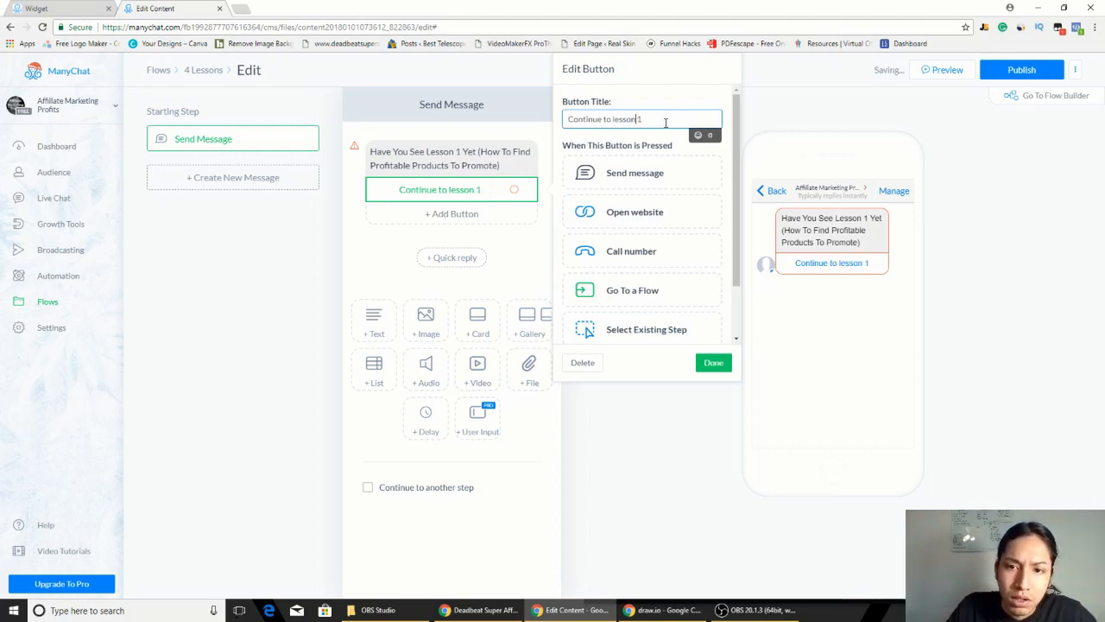
key(BackSpace)
key(BackSpace)
key(BackSpace)
key(BackSpace)
key(BackSpace)
key(BackSpace)
key(BackSpace)
key(BackSpace)
key(BackSpace)
key(BackSpace)
key(BackSpace)
key(BackSpace)
key(BackSpace)
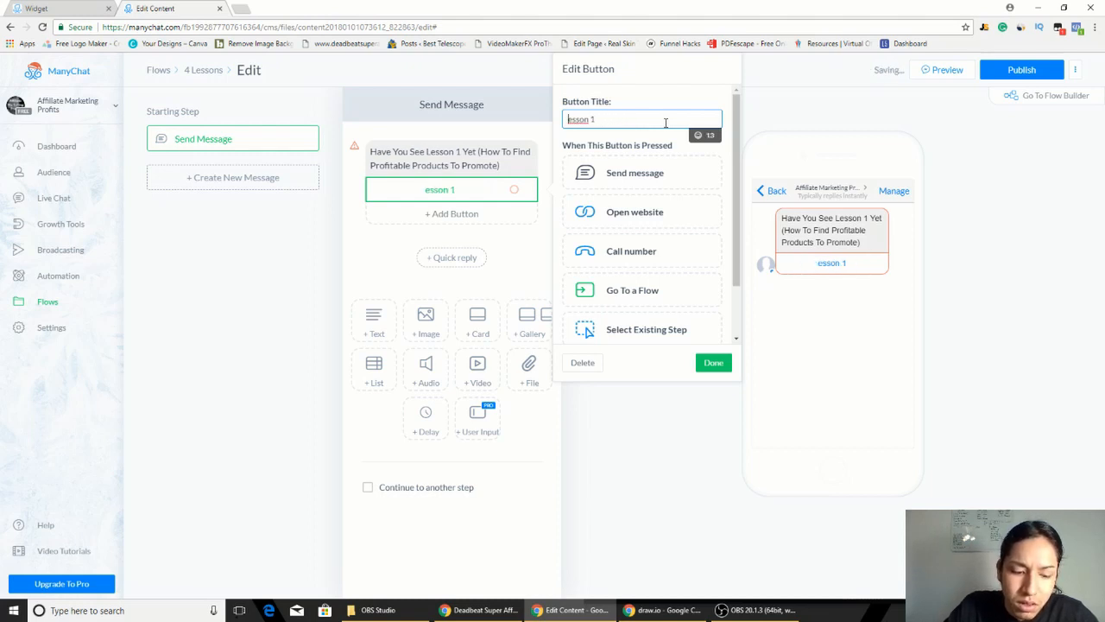
text(Wacth )
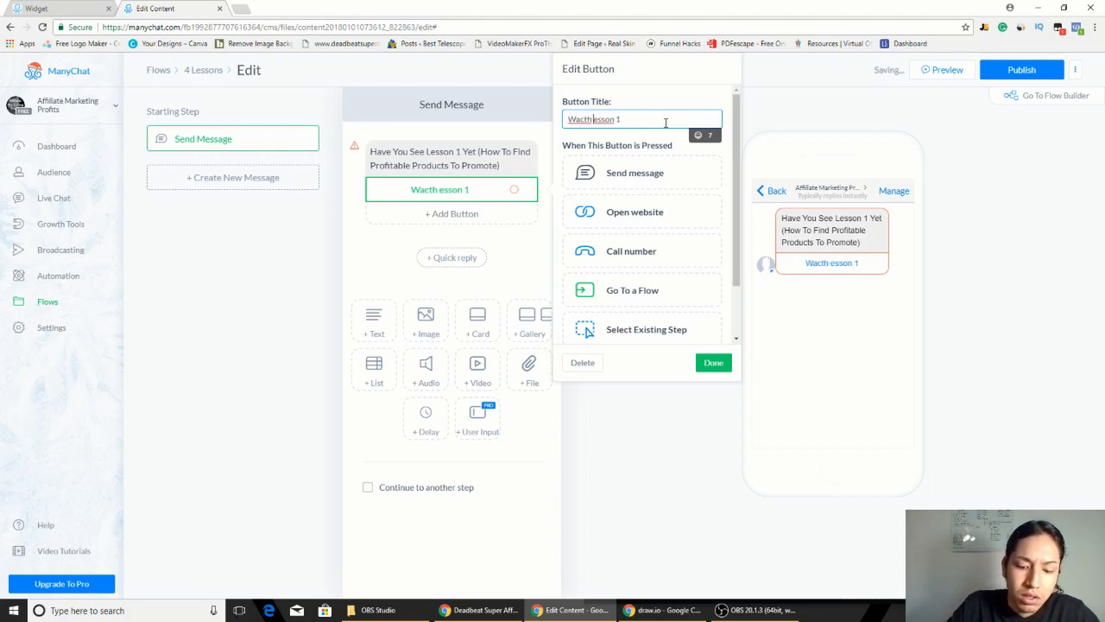
text(Lesson)
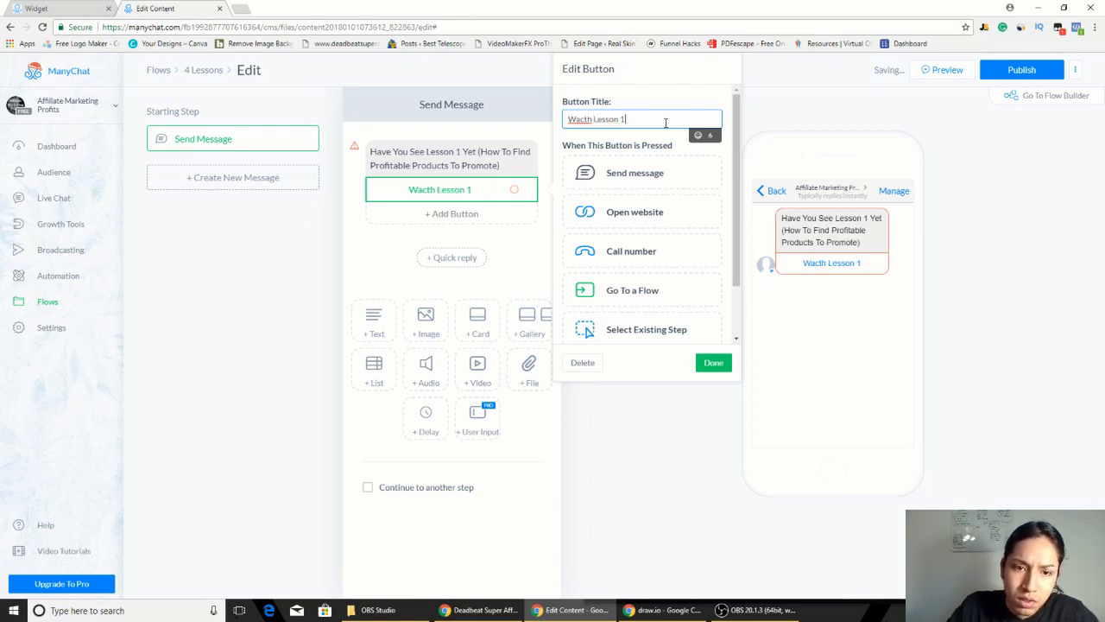
text( 1 N)
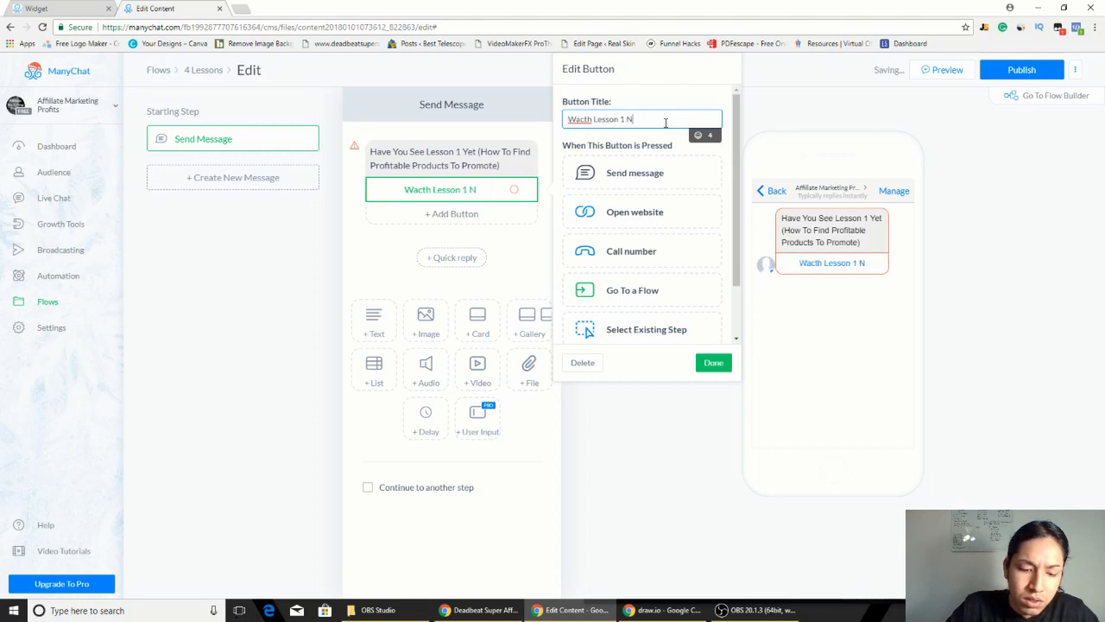
text(OW)
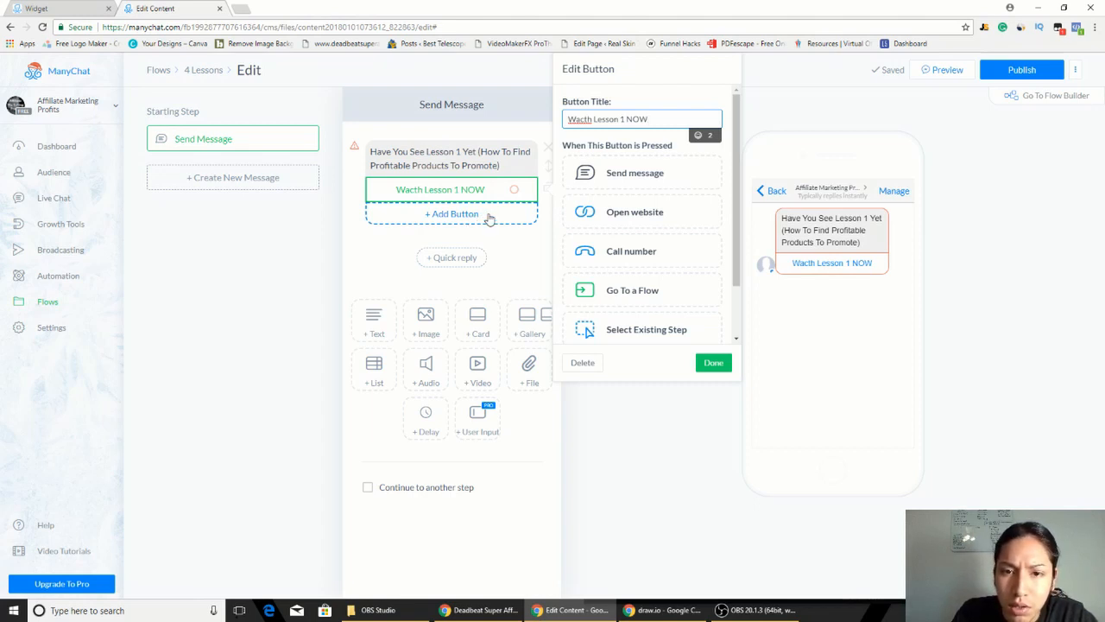
Step: Correct the misspelled first word of the button title to "Watch" using the suggested spelling
right_click(573, 120)
triple_click(581, 120)
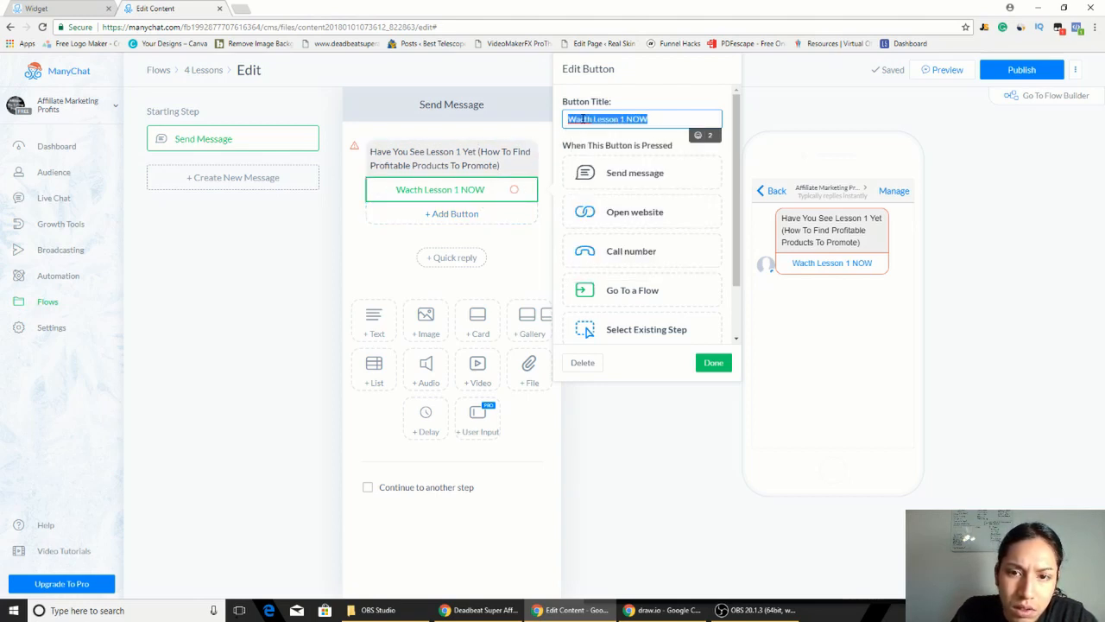
right_click(580, 119)
click(579, 118)
right_click(580, 118)
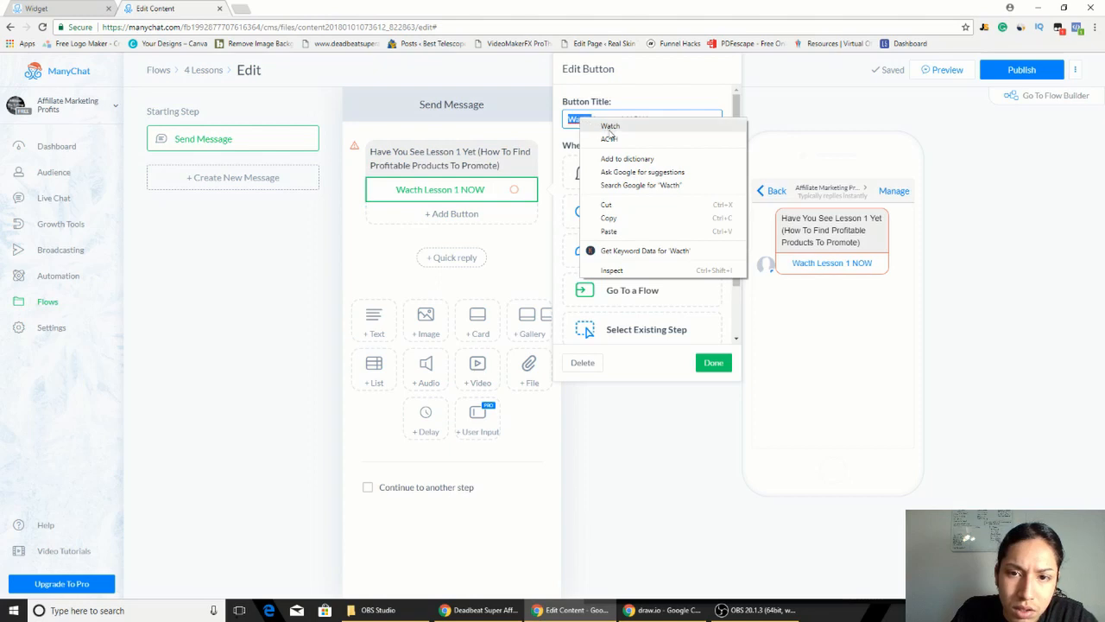
click(605, 126)
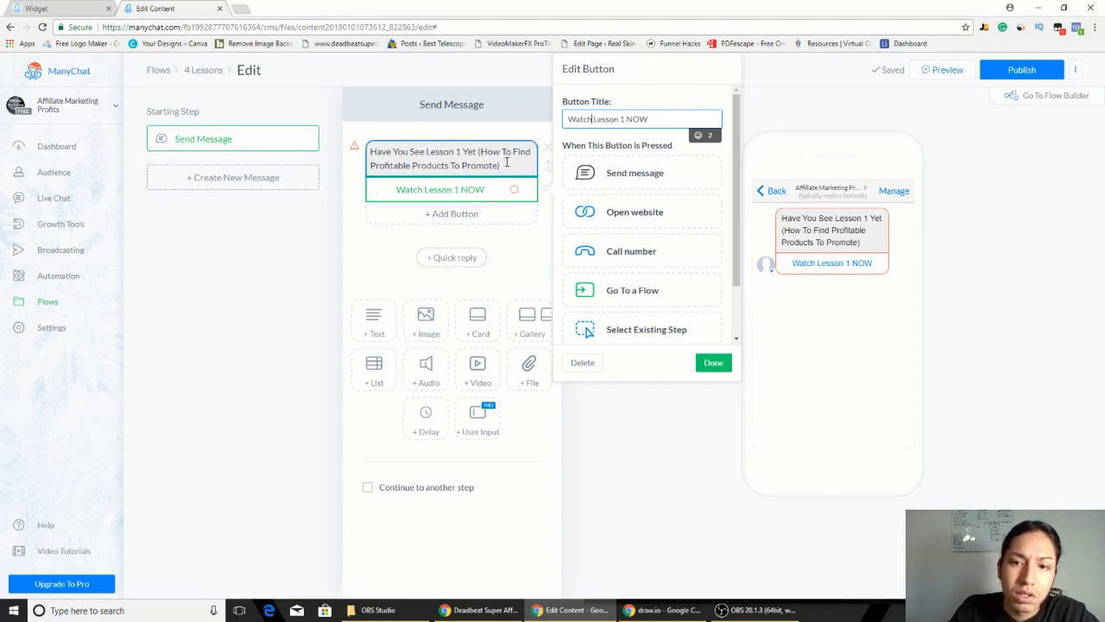
Step: Make the Watch Lesson 1 NOW button open the copied website address, and review the additional actions available for it
click(615, 214)
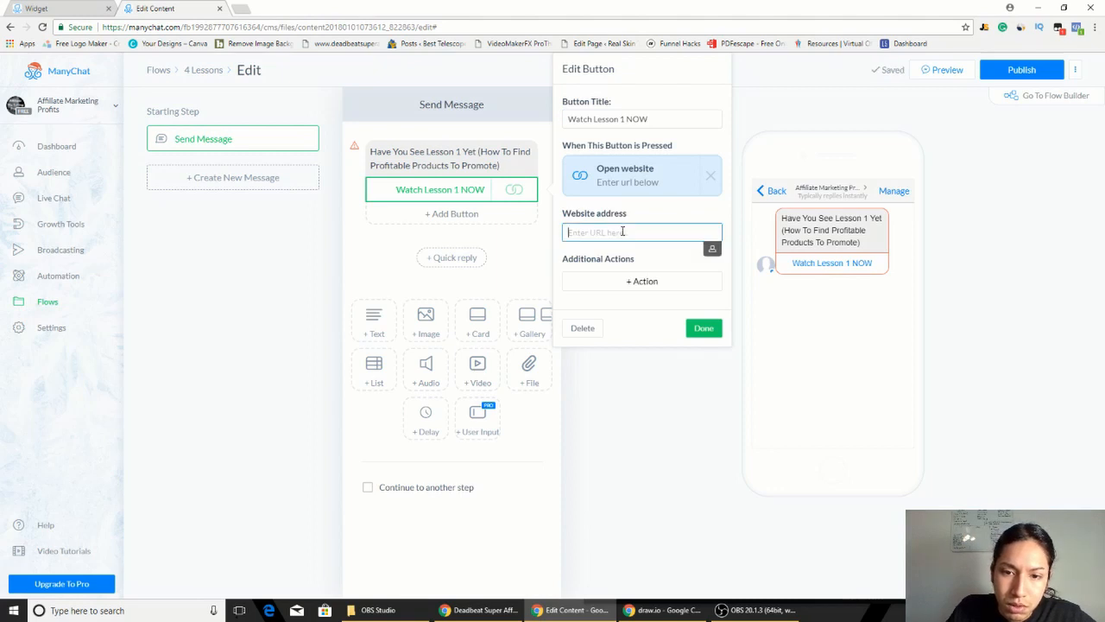
key(ctrl+v)
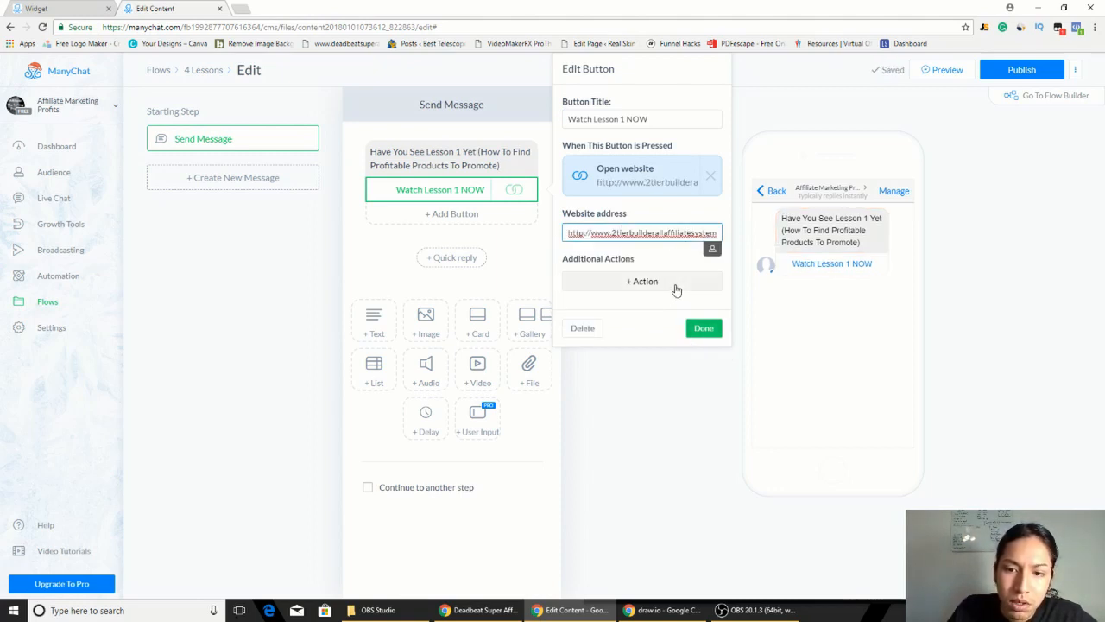
click(676, 286)
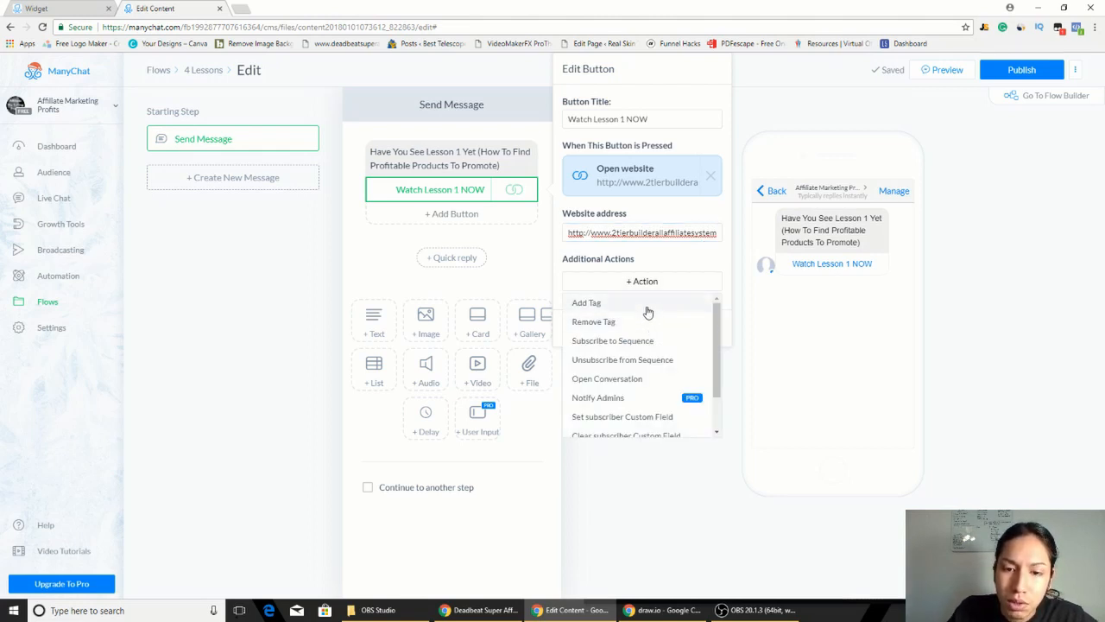
scroll(648, 315, down, 1)
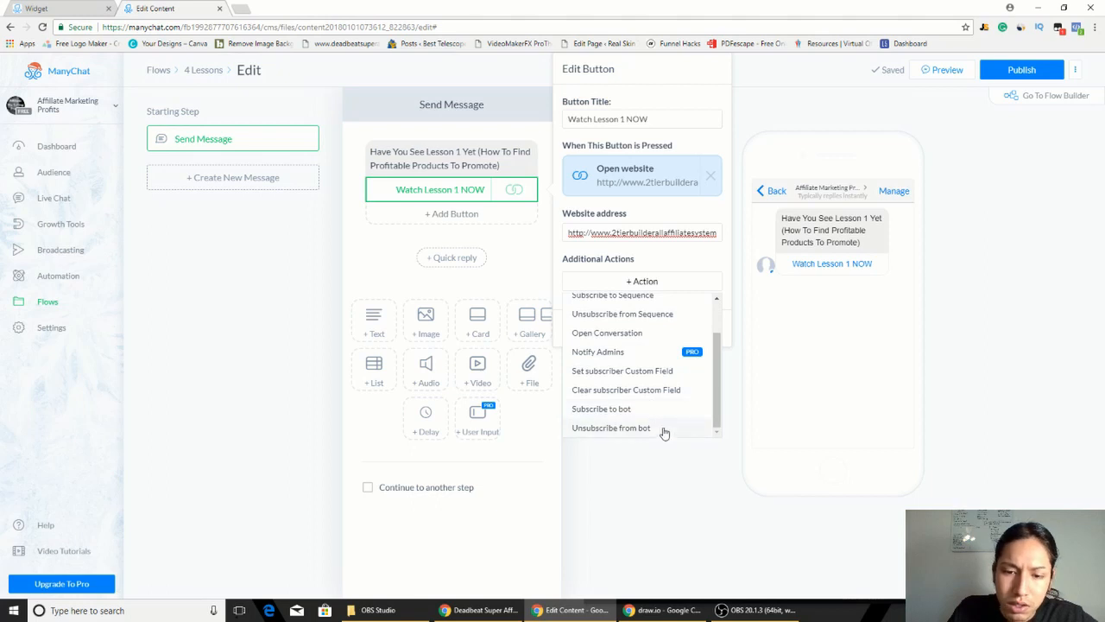
scroll(651, 406, up, 2)
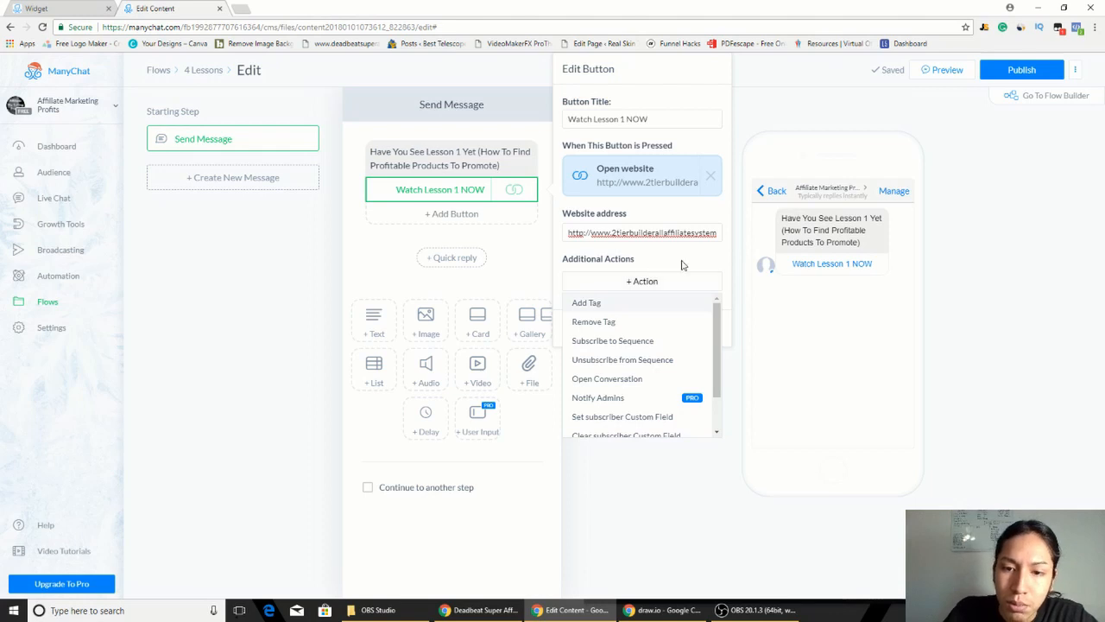
click(689, 265)
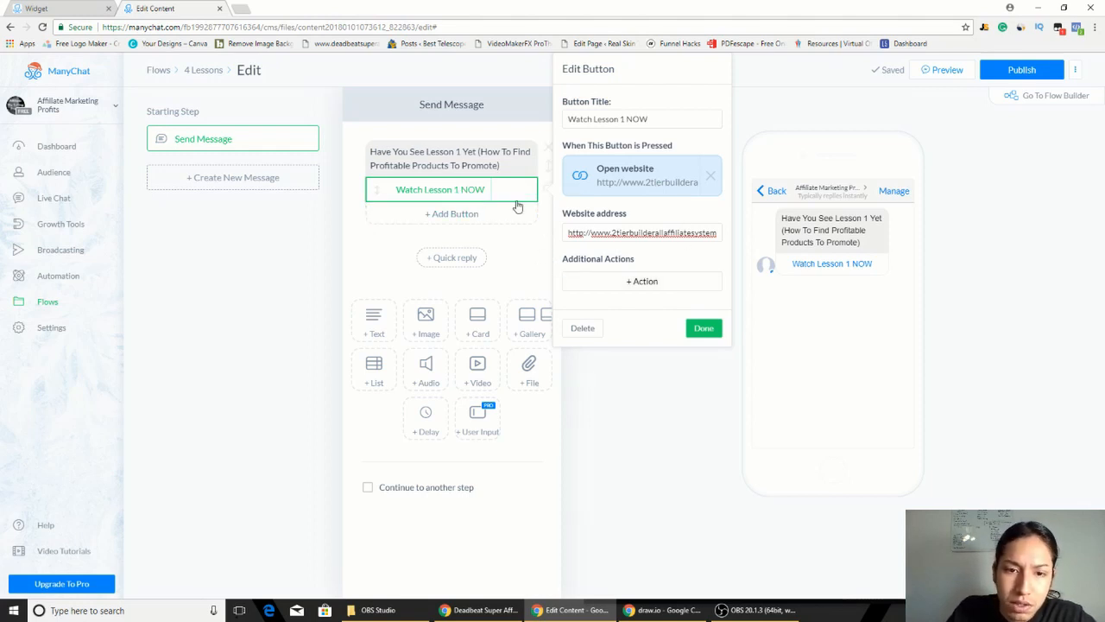
click(704, 329)
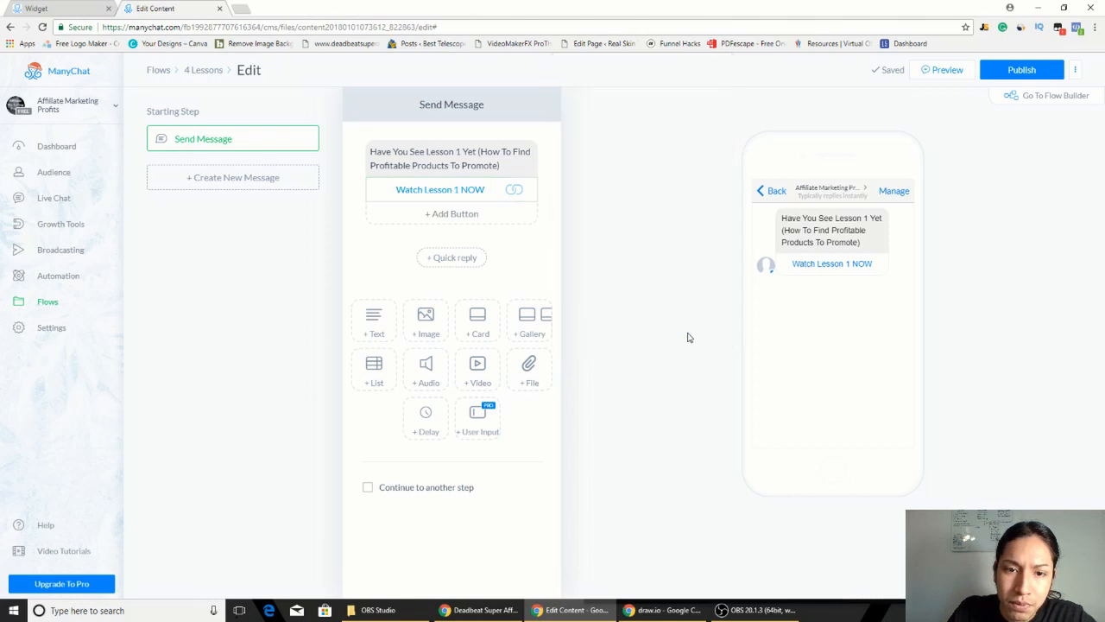
Step: Replace "Have You See" at the start of the message text with "Get Started With Your Training Today"
click(439, 151)
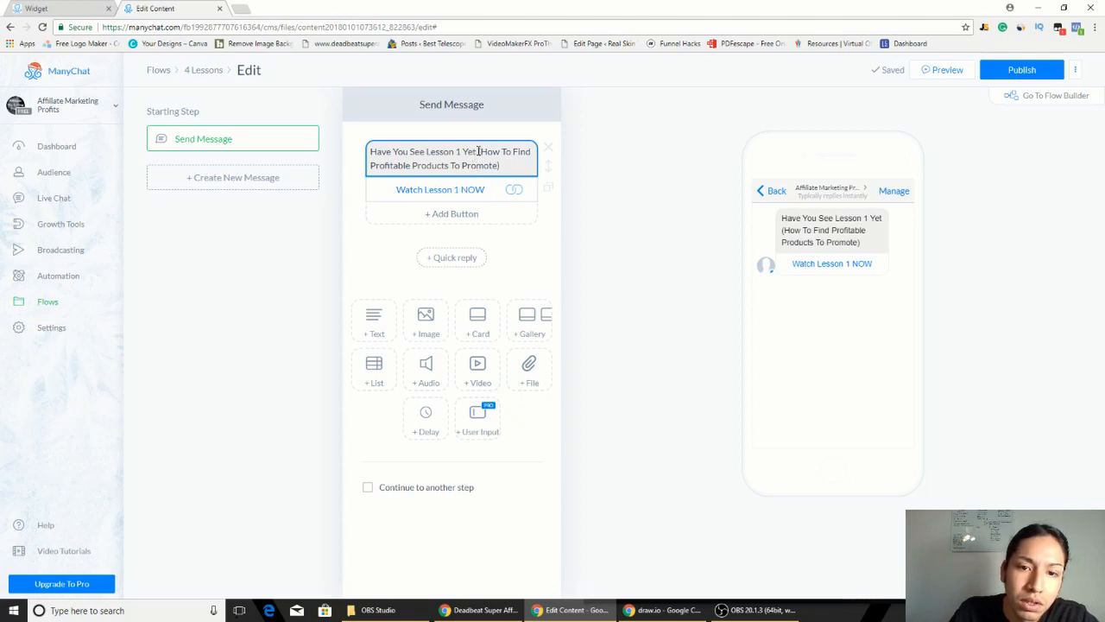
drag(426, 152, 380, 152)
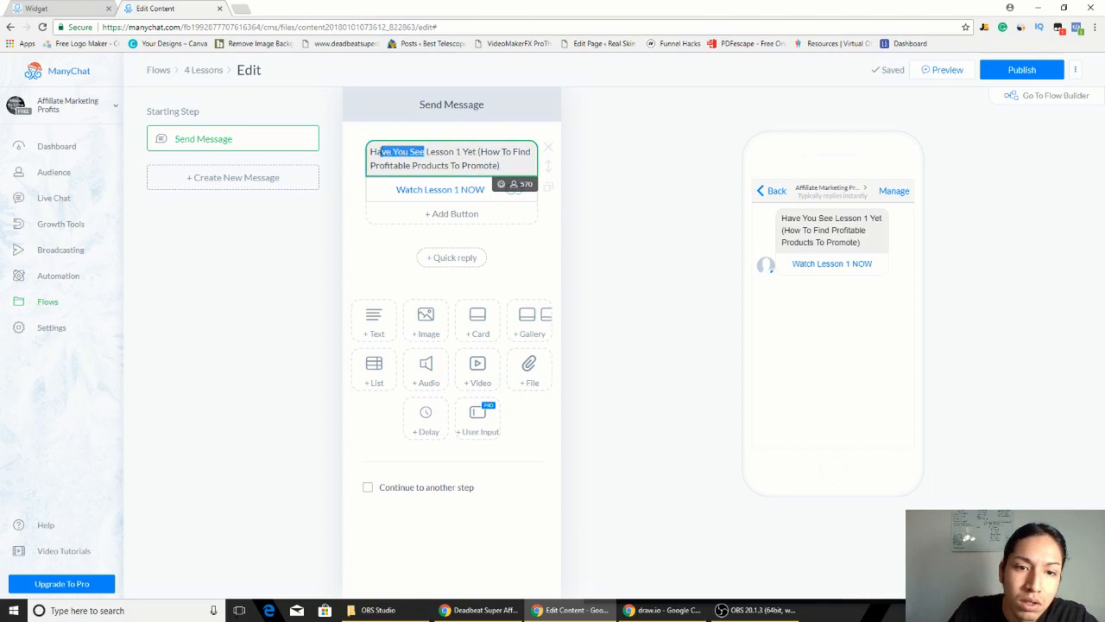
key(BackSpace)
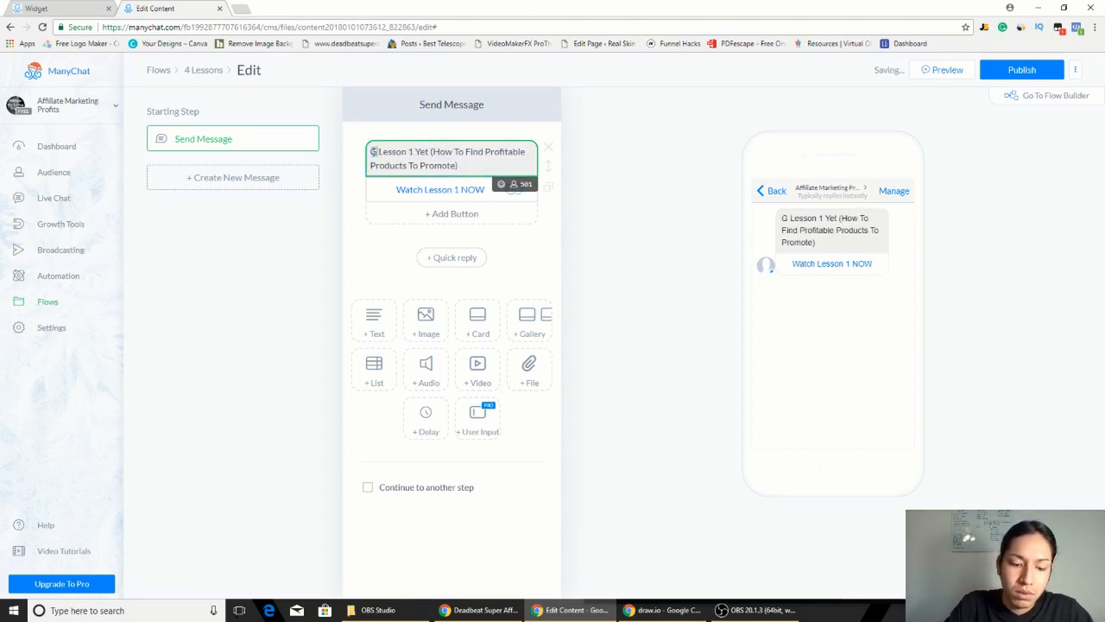
text(Get )
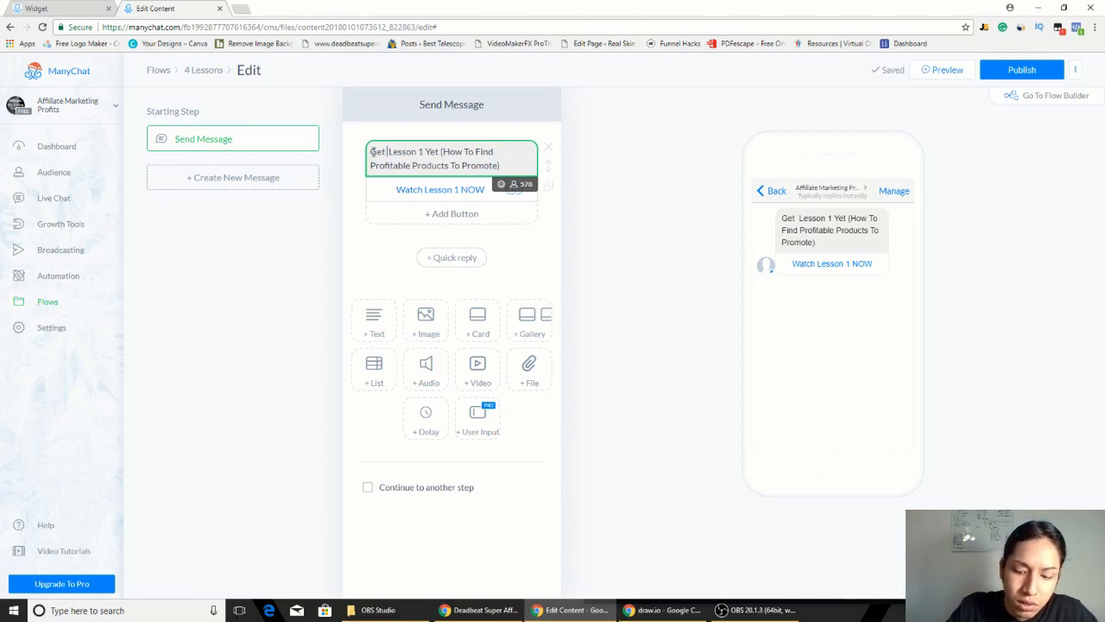
text(Started)
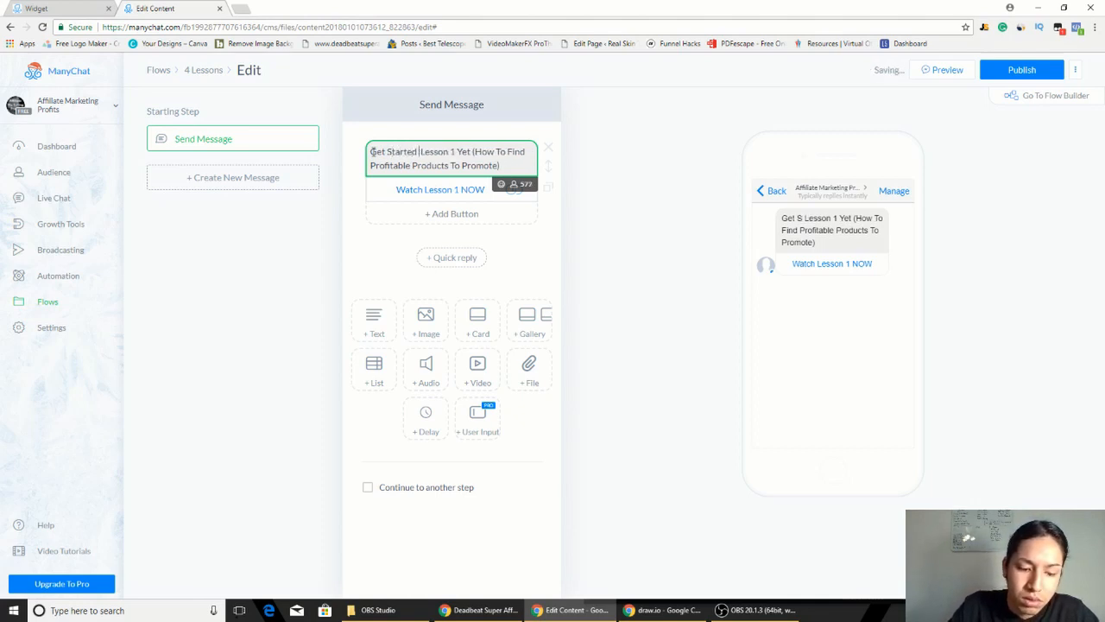
text( With You)
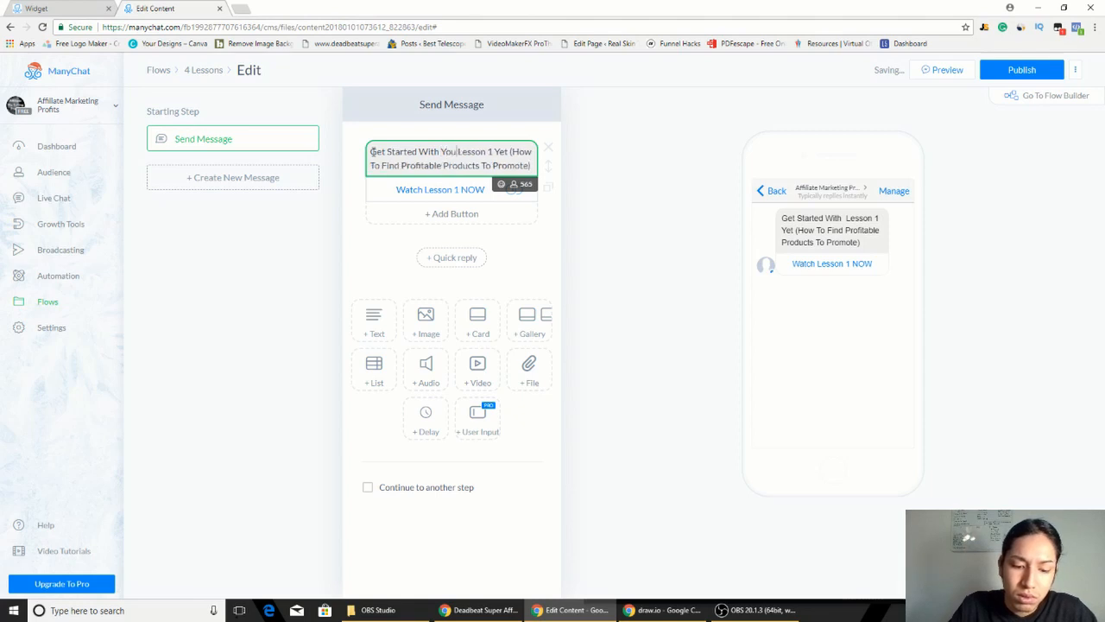
text(r )
text(Trainin)
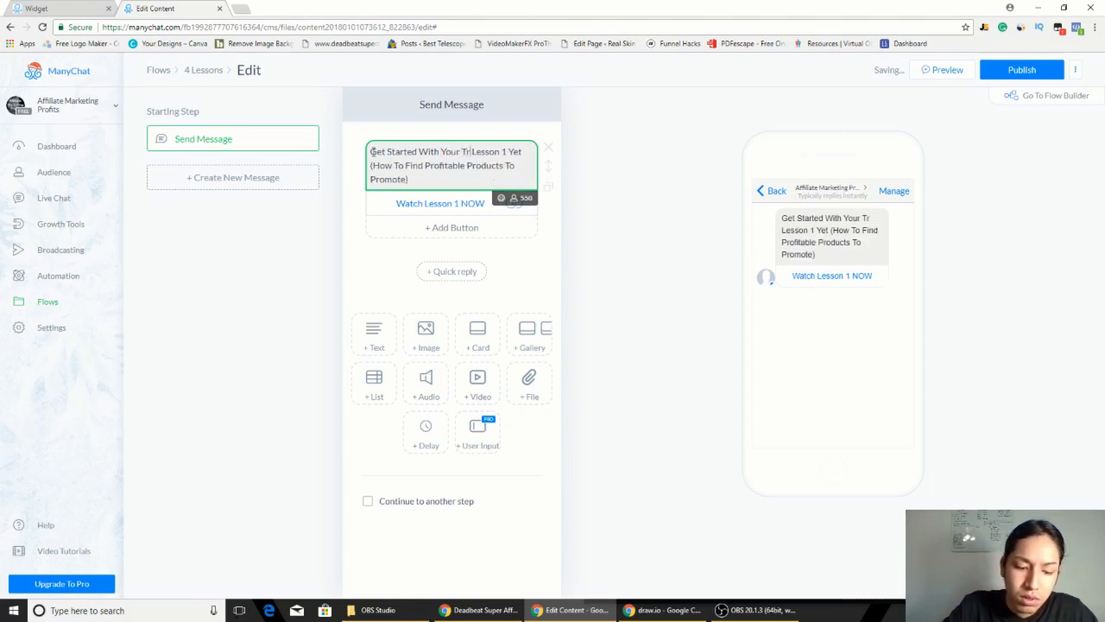
text(g Today)
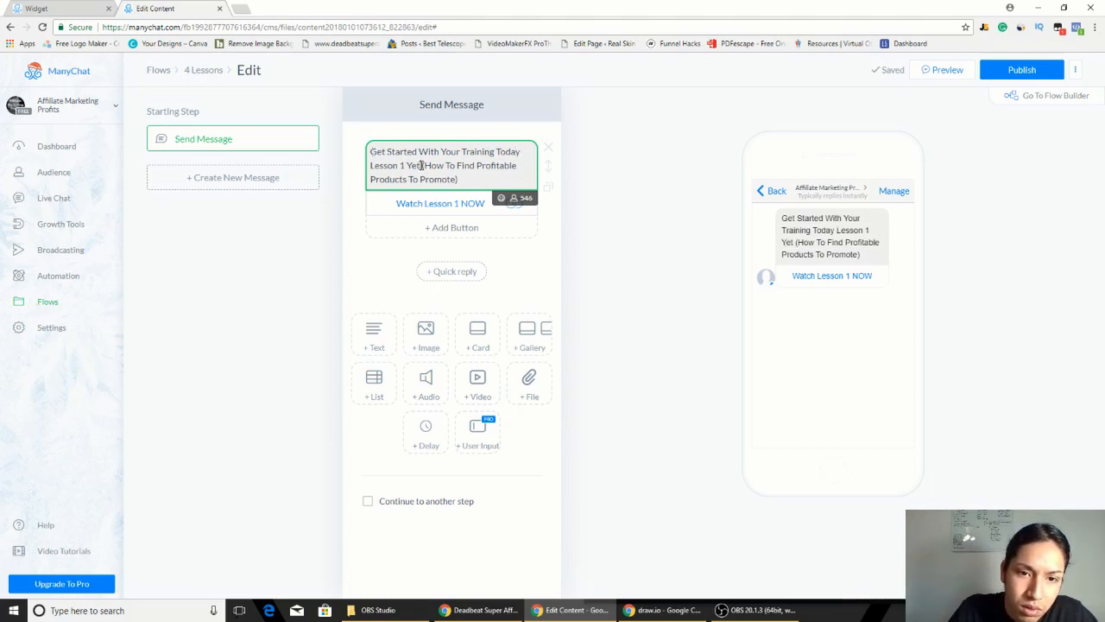
Step: Reword "Lesson 1 Yet" in the message text to "1st Lesson"
key(BackSpace)
key(BackSpace)
key(BackSpace)
key(BackSpace)
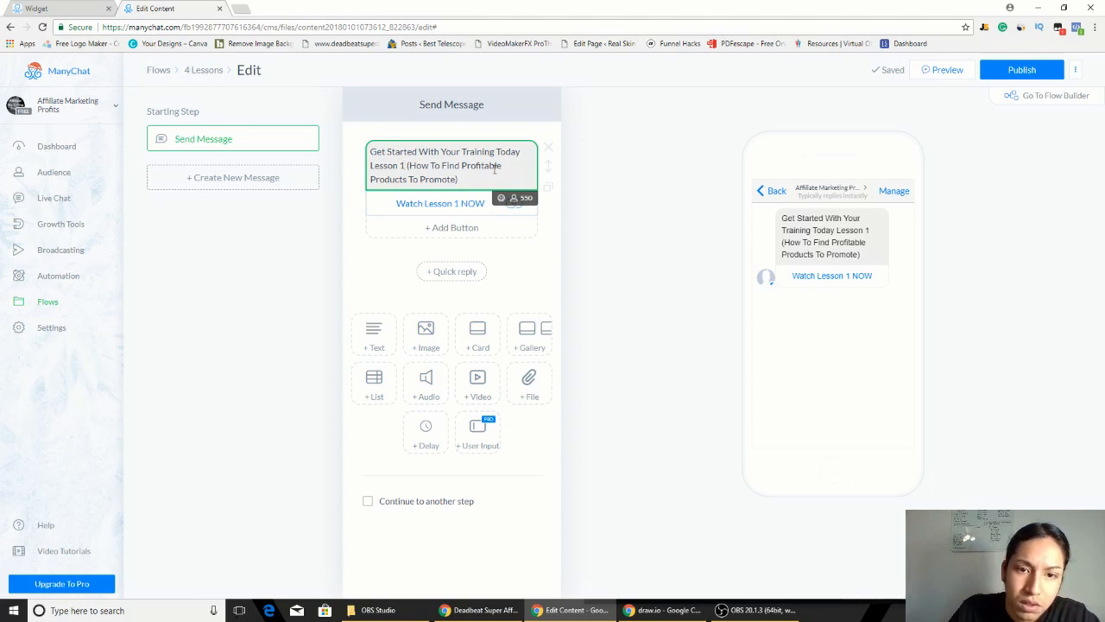
key(BackSpace)
key(BackSpace)
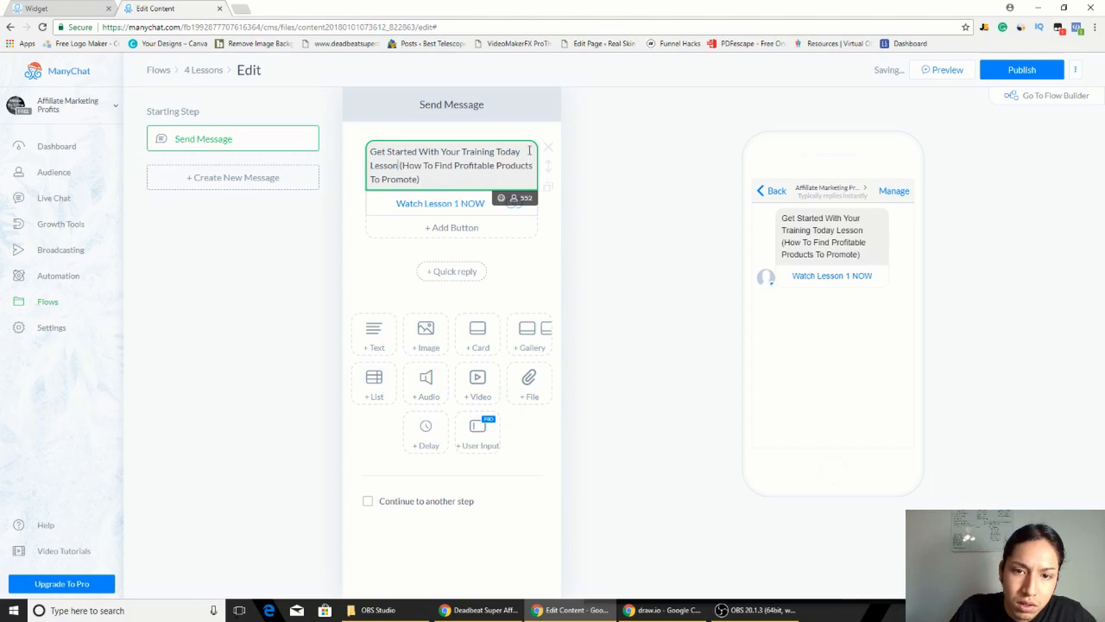
text(1st)
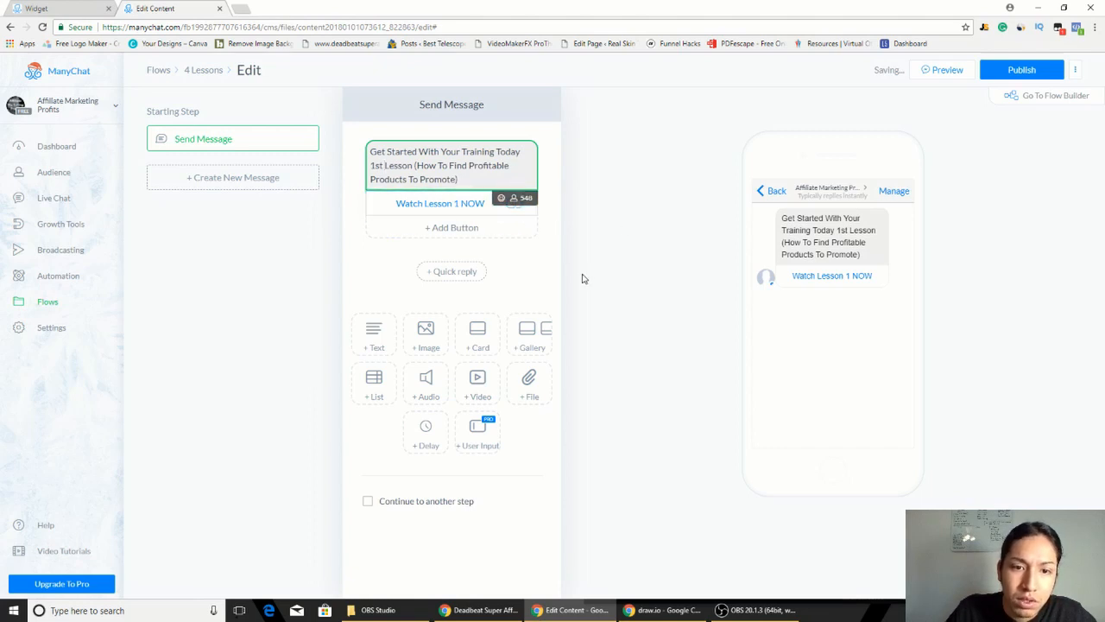
Step: Publish the 4 Lessons flow, and return through its overview to the list of flows
click(1020, 69)
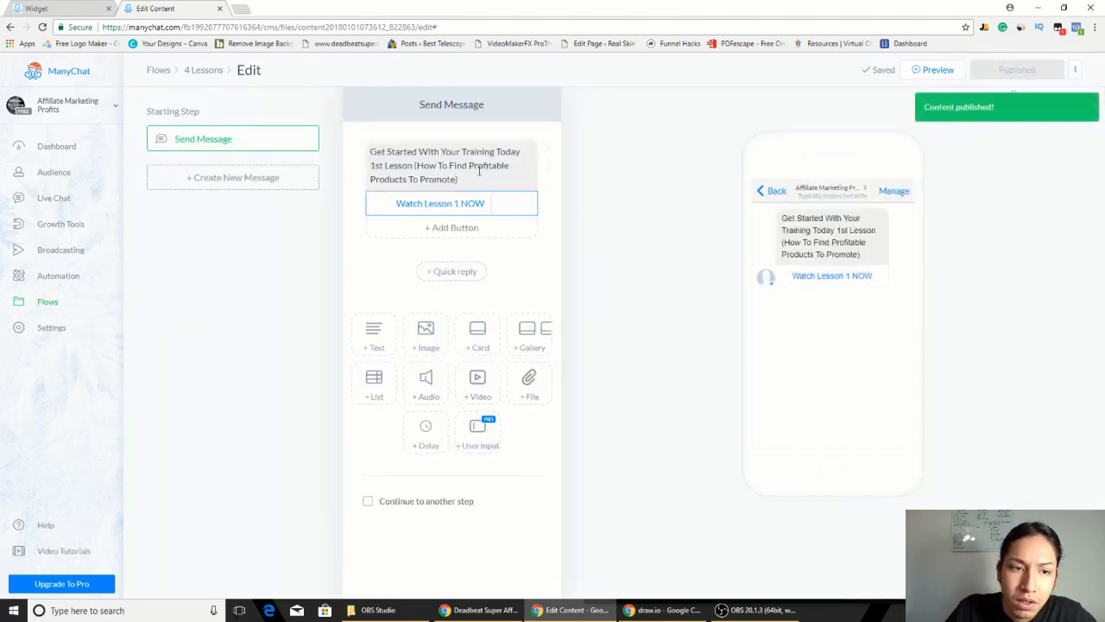
click(207, 71)
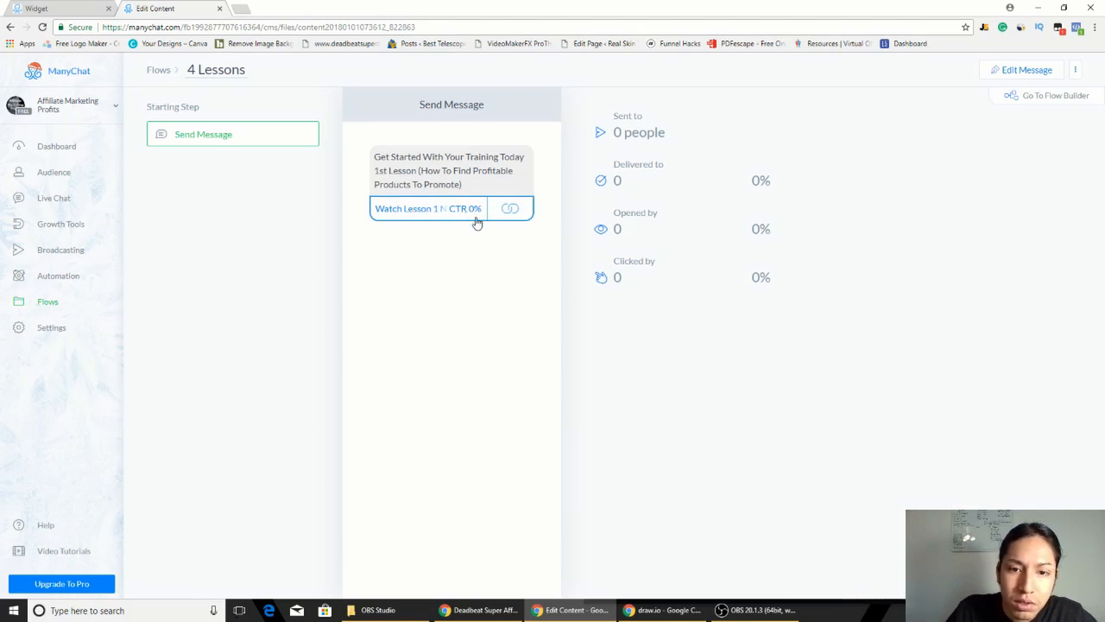
click(159, 70)
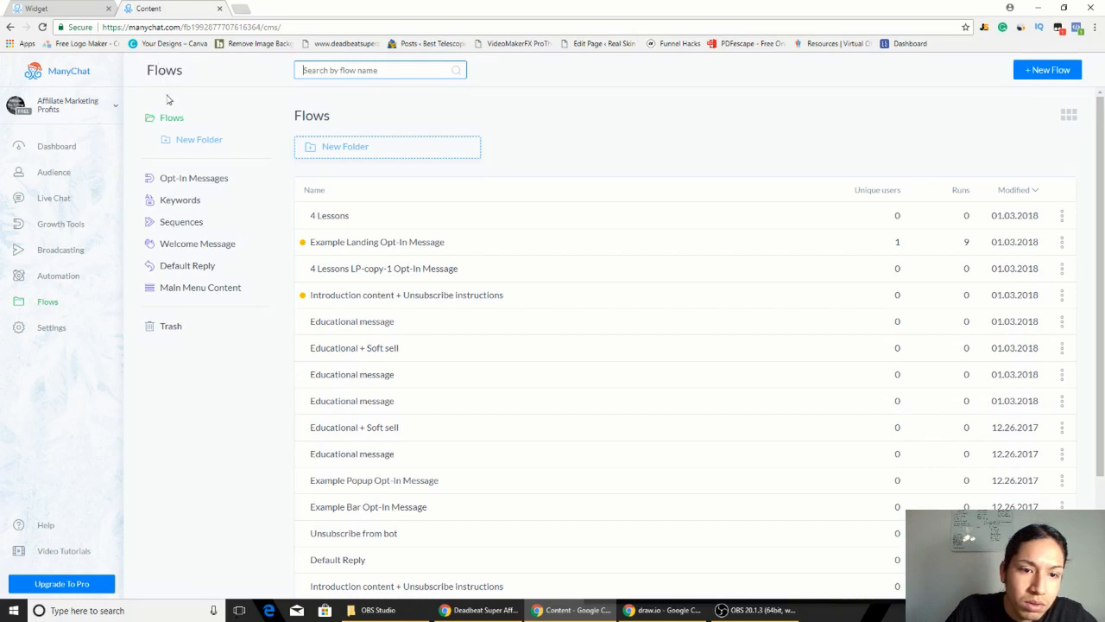
Step: Open the 4 Lessons flow from the list in a separate browser tab, keeping the list of flows open
click(422, 223)
key(alt+Left)
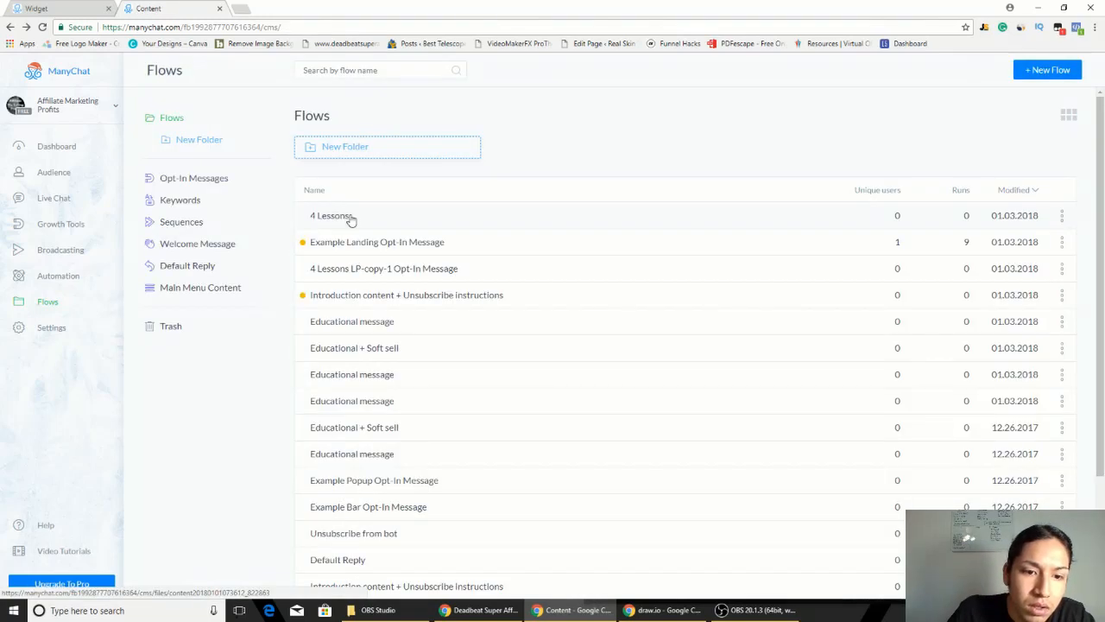
middle_click(349, 219)
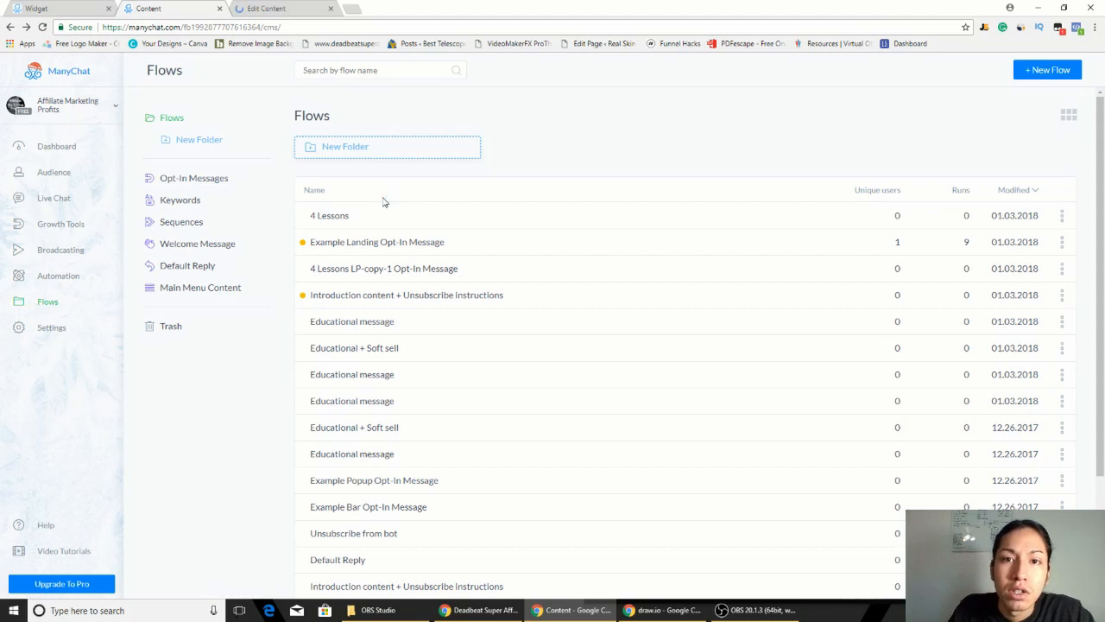
click(756, 609)
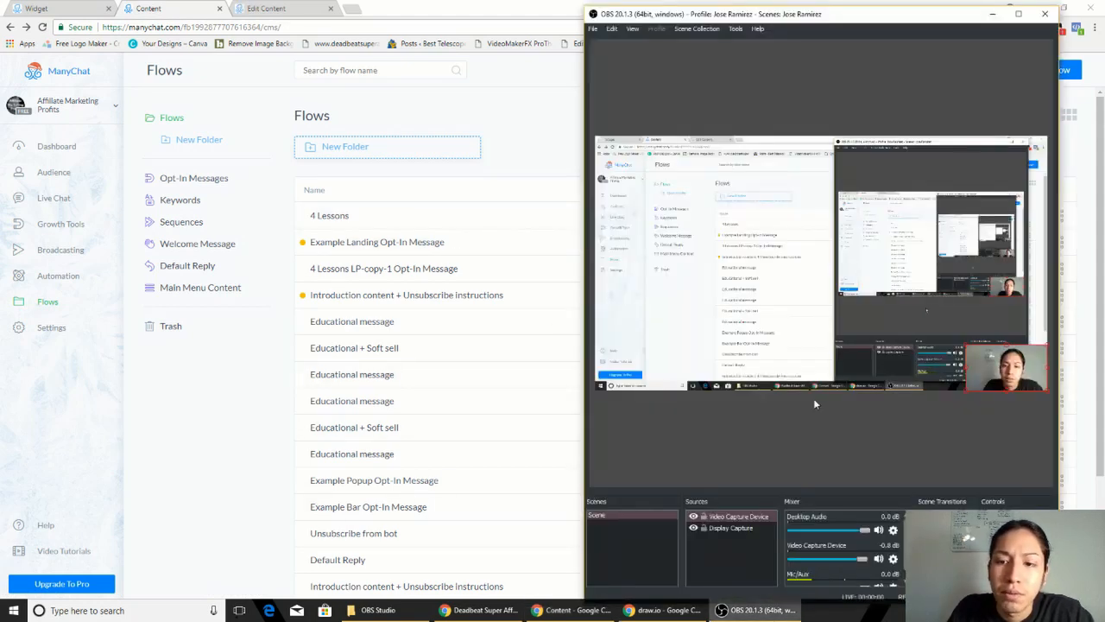